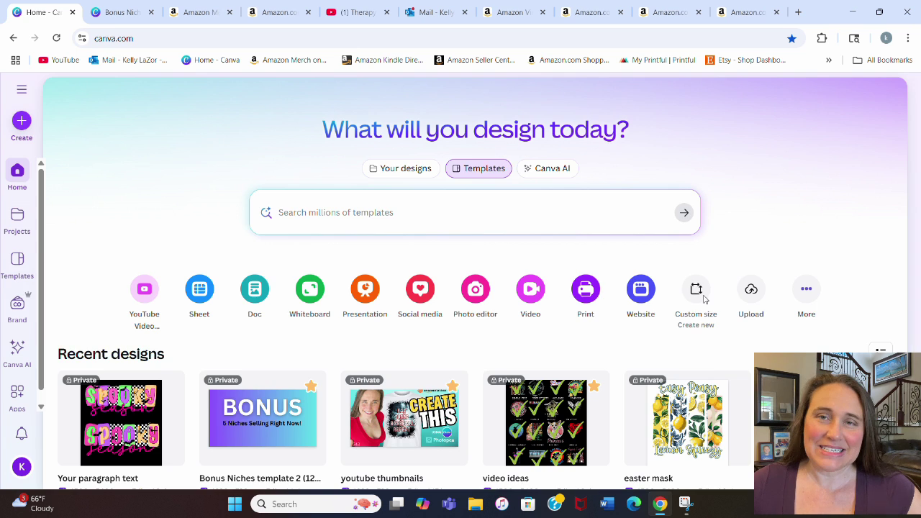
Step: Create a new blank design with the custom size 4500 × 5400 px
{"action": "left_click", "coordinate": [697, 294]}
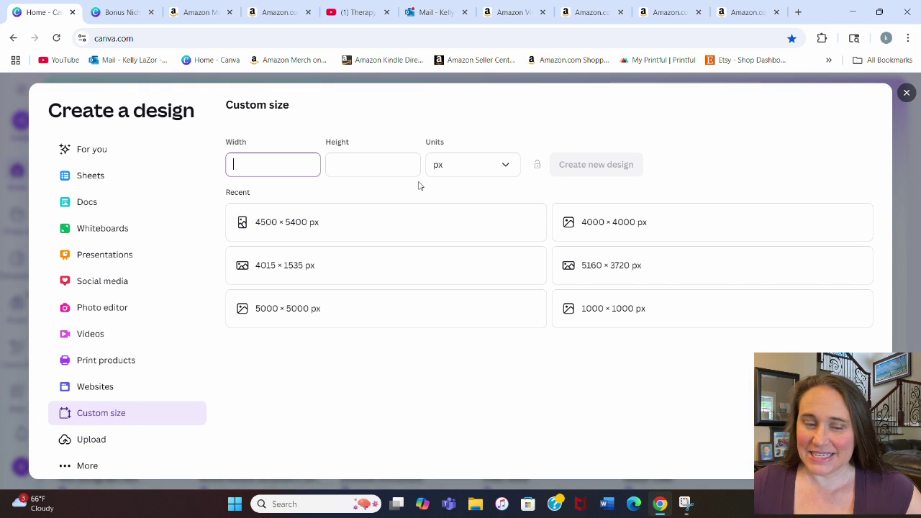
{"action": "left_click", "coordinate": [323, 213]}
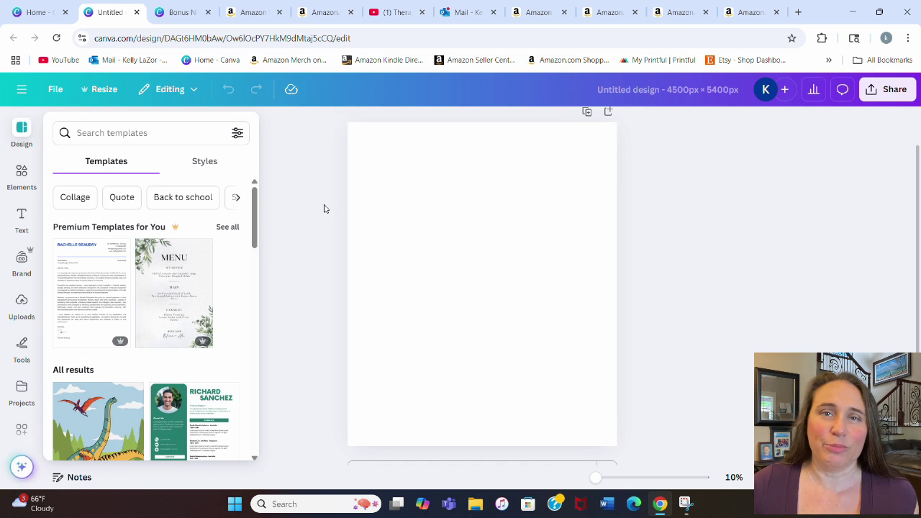
{"action": "left_click", "coordinate": [715, 216]}
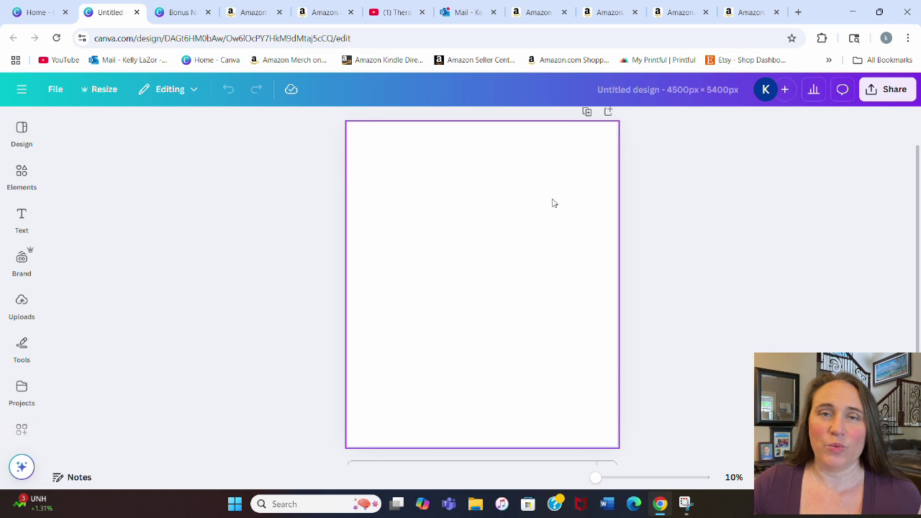
Step: Add a text box to the page with the four lines "Seni2r", "Seni0r", "Seni2r" and "Seni6r"
{"action": "left_click", "coordinate": [460, 203]}
{"action": "key", "text": "t"}
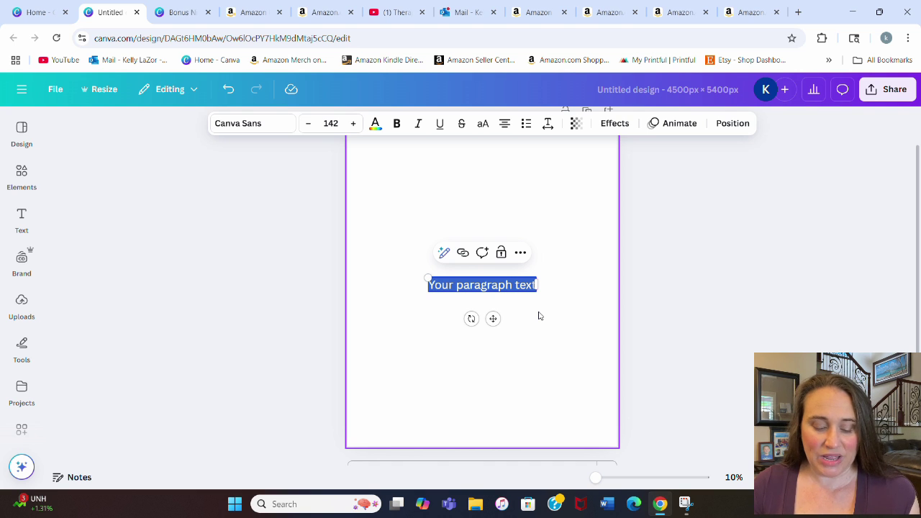
{"action": "type", "text": "S"}
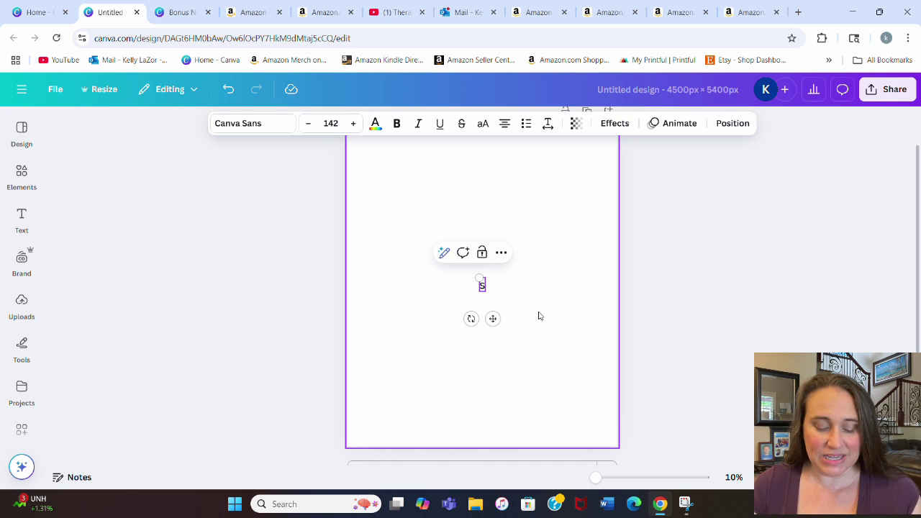
{"action": "key", "text": "BackSpace"}
{"action": "type", "text": "S"}
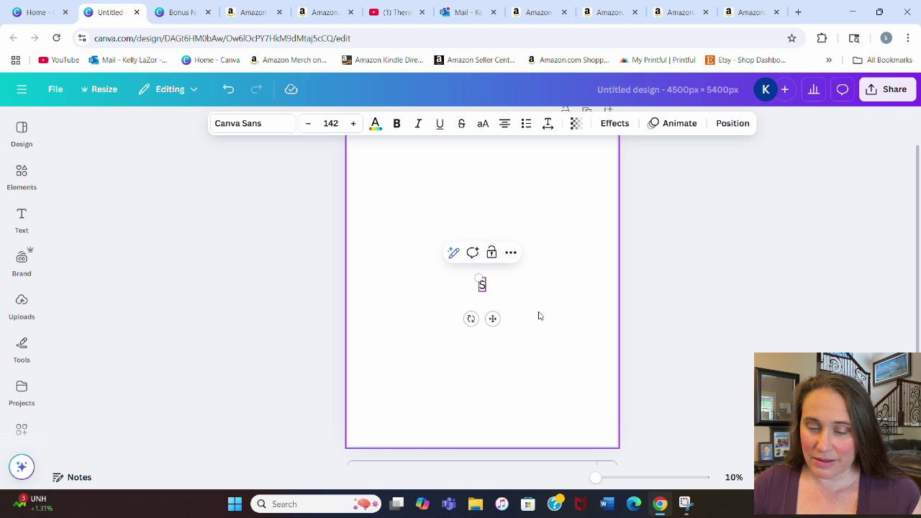
{"action": "type", "text": "en"}
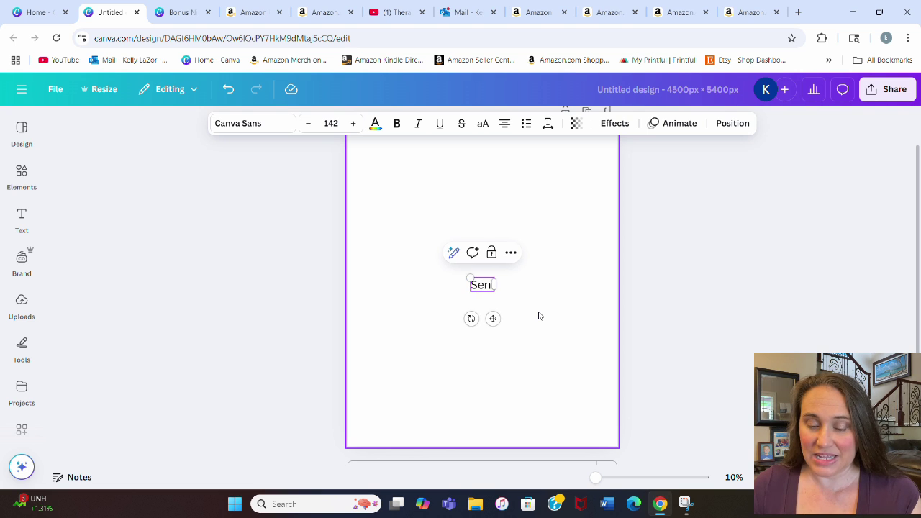
{"action": "type", "text": "io"}
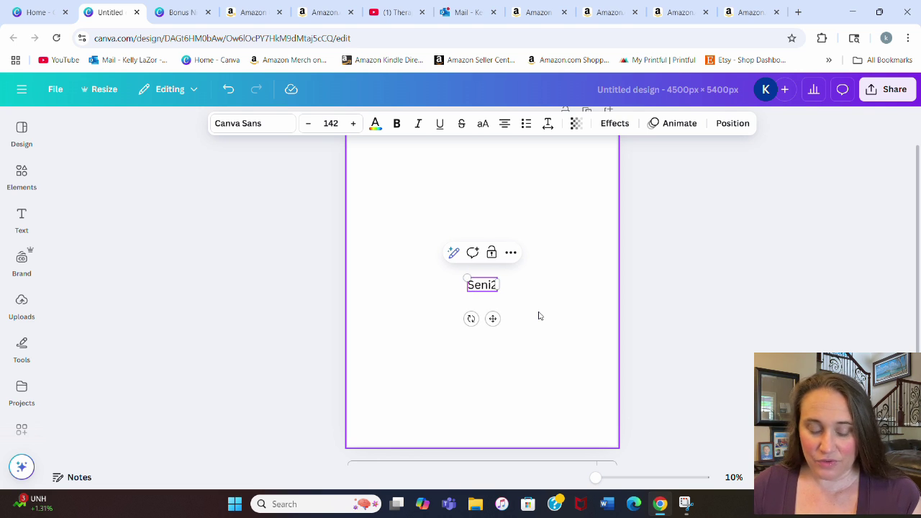
{"action": "type", "text": "r"}
{"action": "key", "text": "Return"}
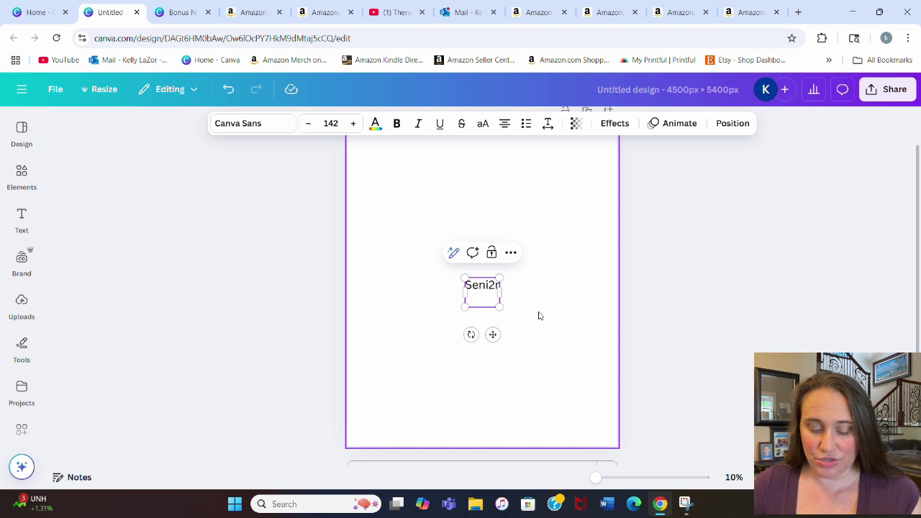
{"action": "type", "text": "Seni"}
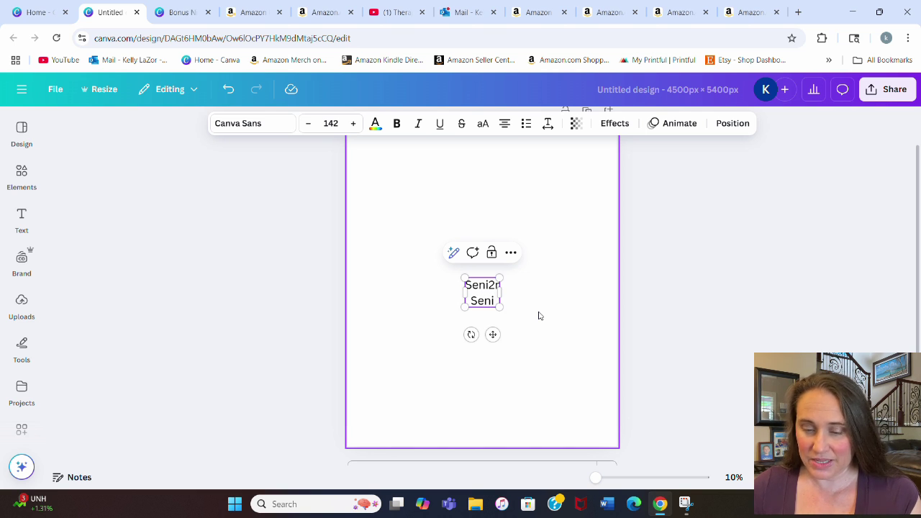
{"action": "left_click", "coordinate": [539, 314]}
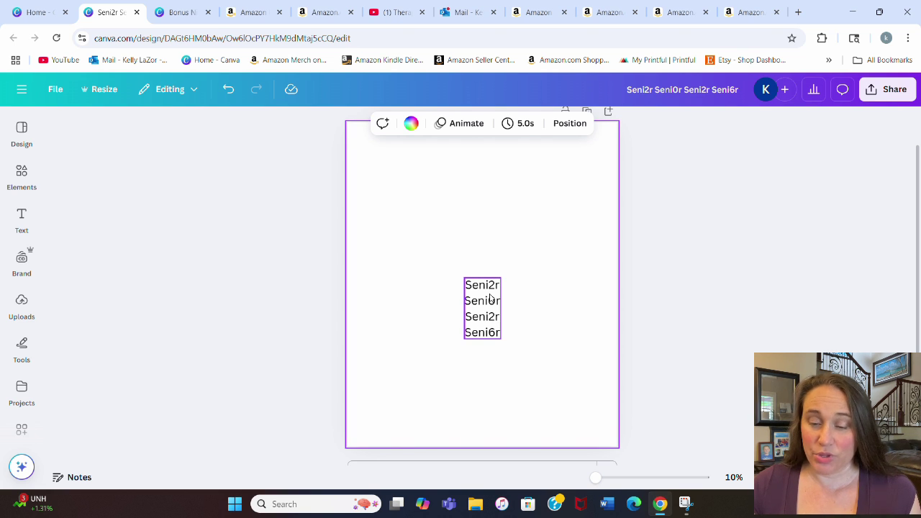
Step: Move the four-line text block toward the page's upper left and enlarge it to a font size of about 472
{"action": "left_click_drag", "start_coordinate": [491, 302], "coordinate": [435, 198]}
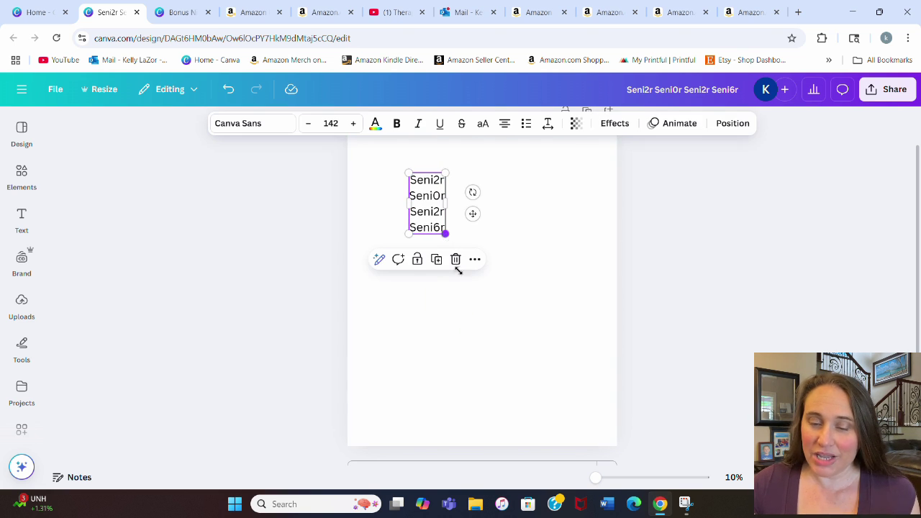
{"action": "left_click_drag", "start_coordinate": [447, 235], "coordinate": [501, 390]}
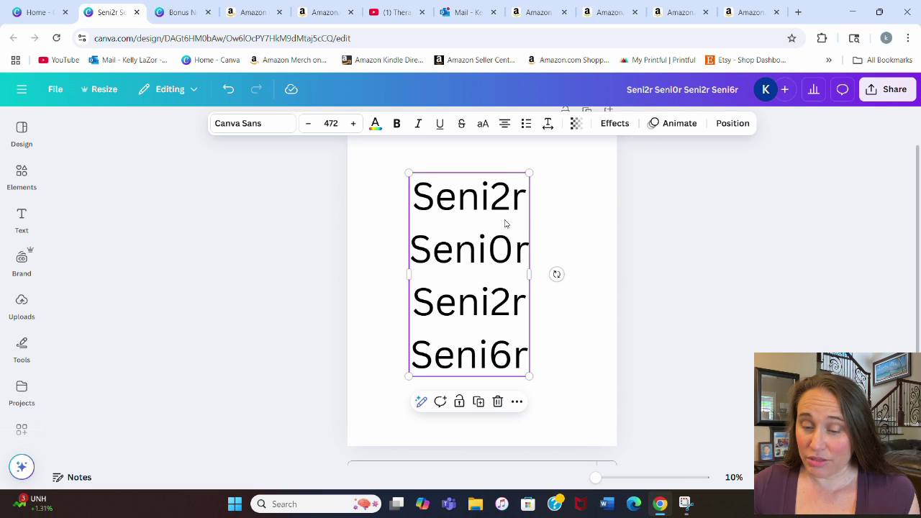
{"action": "left_click", "coordinate": [583, 274]}
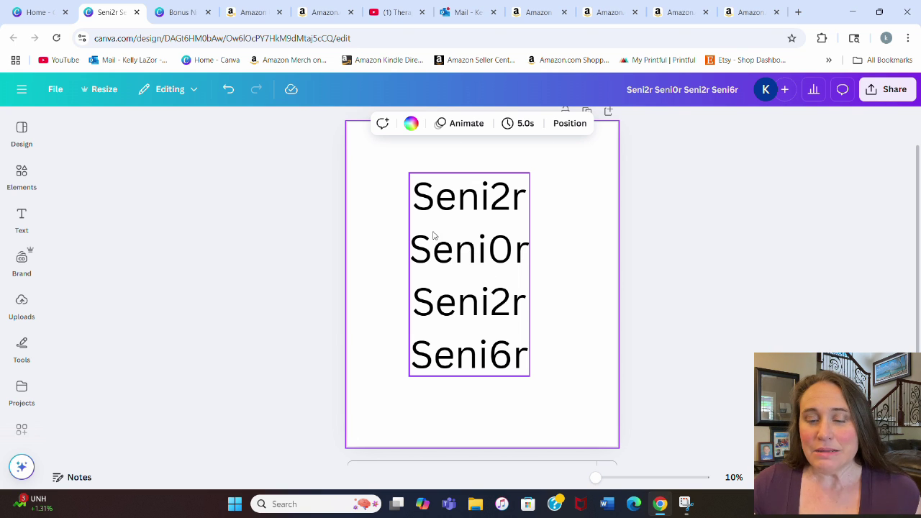
Step: Try the Futura Display, Gulfs Display and Klemer Display fonts from the Display category on the text block
{"action": "left_click", "coordinate": [481, 248]}
{"action": "left_click", "coordinate": [279, 129]}
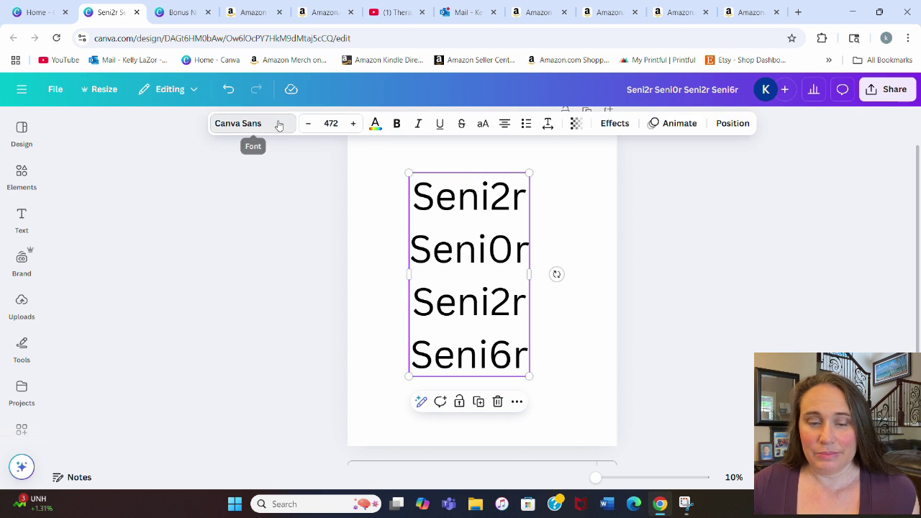
{"action": "left_click", "coordinate": [124, 209]}
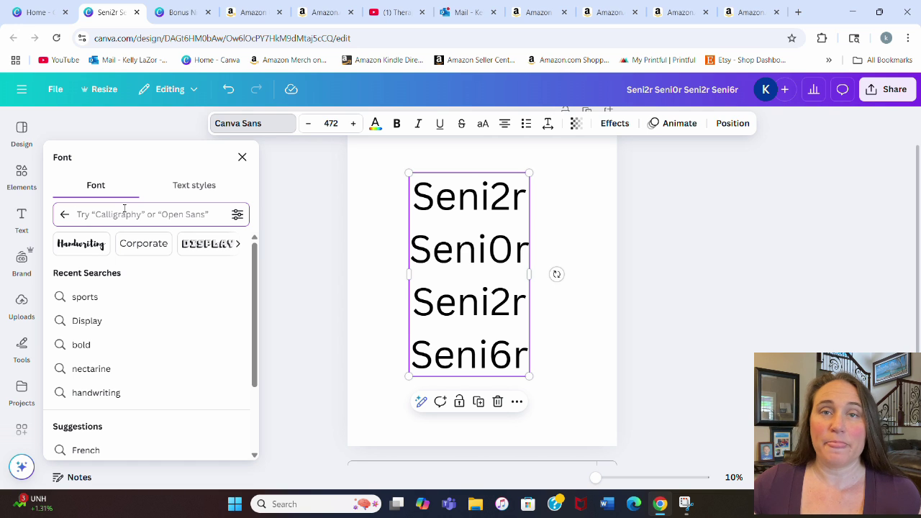
{"action": "left_click", "coordinate": [206, 249]}
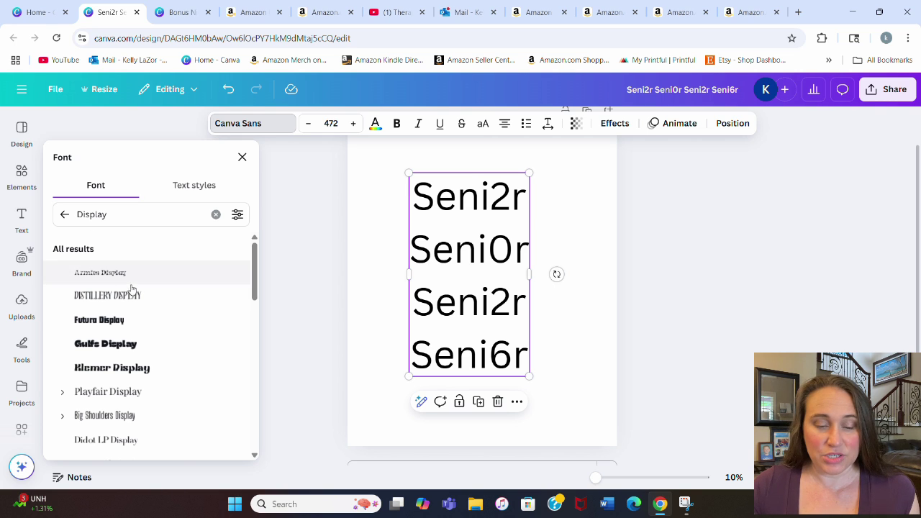
{"action": "left_click", "coordinate": [119, 325]}
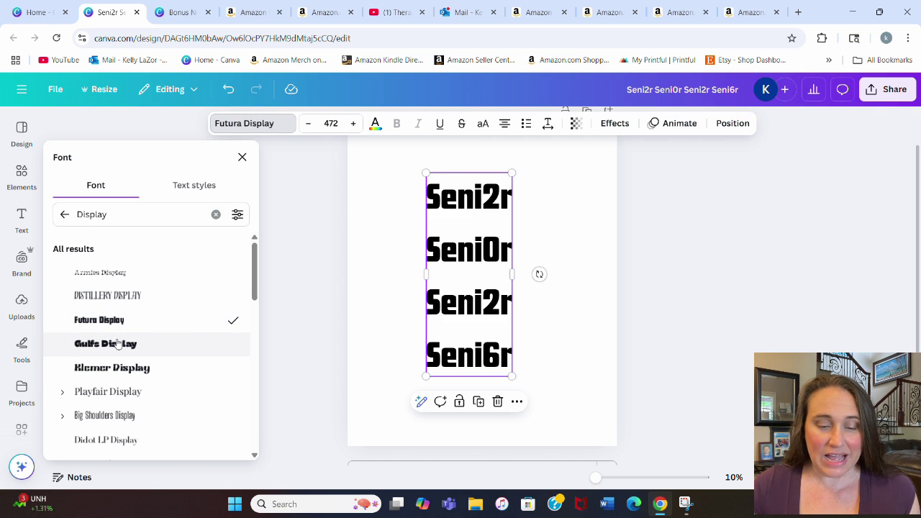
{"action": "left_click", "coordinate": [112, 344]}
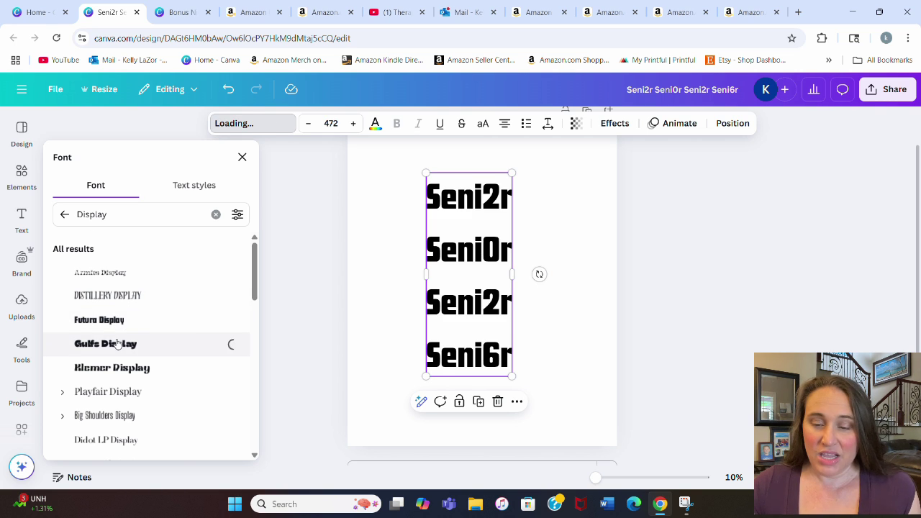
{"action": "left_click", "coordinate": [111, 366]}
Step: Try the Lemonade Display, Sugo Display and Zico Display Inline fonts on the text block
{"action": "scroll", "coordinate": [133, 303], "scroll_direction": "down", "scroll_amount": 2}
{"action": "scroll", "coordinate": [132, 303], "scroll_direction": "down", "scroll_amount": 5}
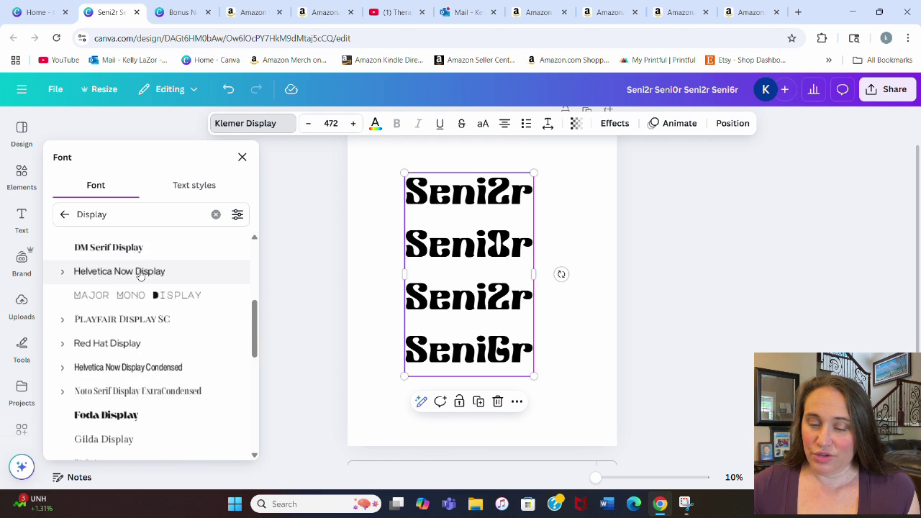
{"action": "left_click", "coordinate": [111, 356]}
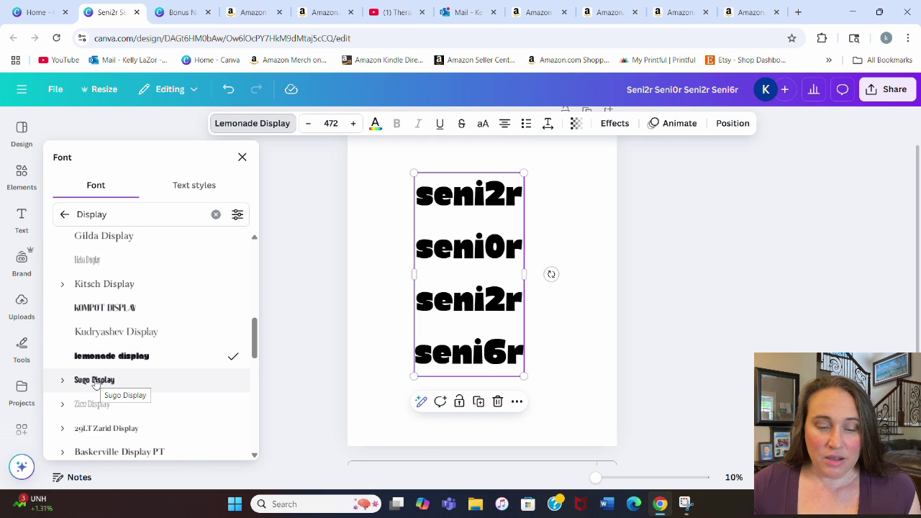
{"action": "left_click", "coordinate": [93, 381]}
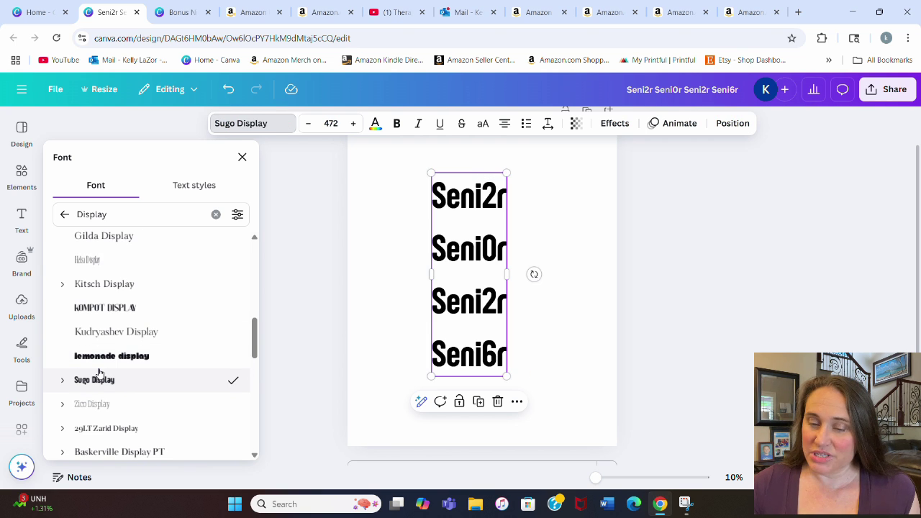
{"action": "scroll", "coordinate": [101, 359], "scroll_direction": "down", "scroll_amount": 5}
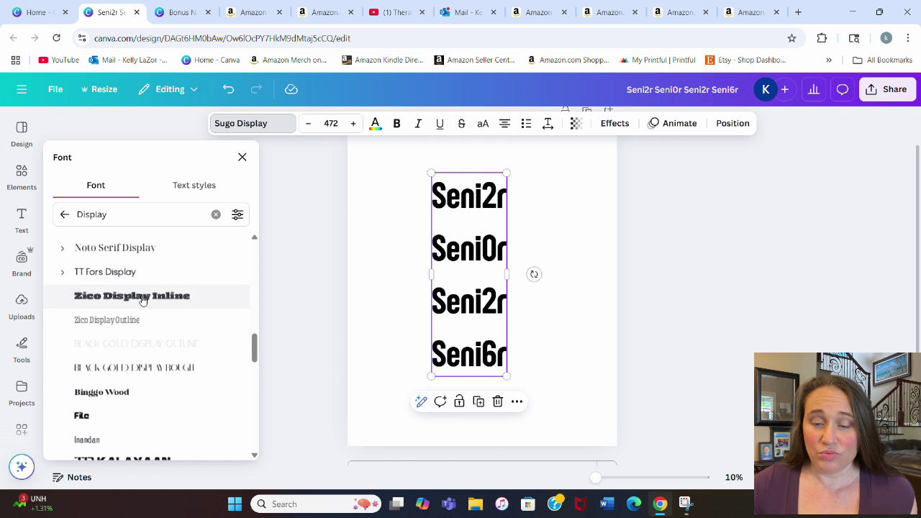
{"action": "left_click", "coordinate": [143, 299]}
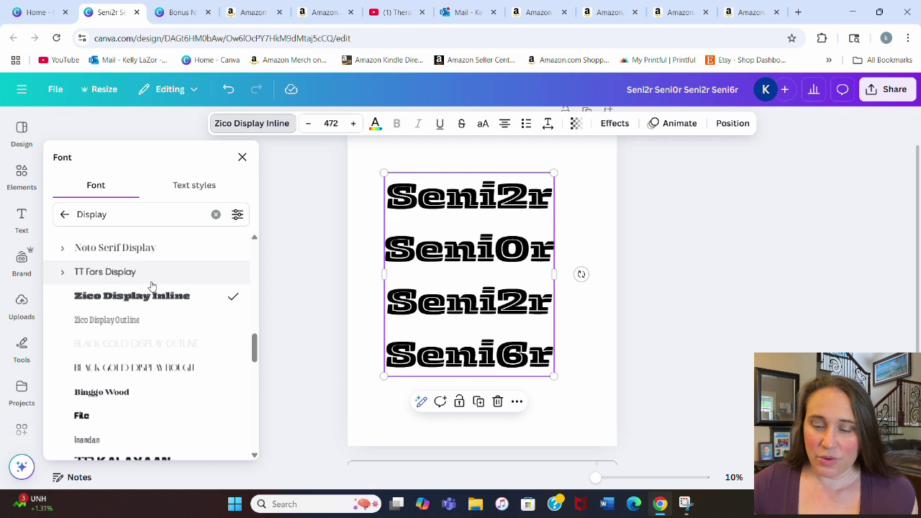
Step: Search the fonts for "hobo" and apply the Hobo font to the four-line text block
{"action": "left_click_drag", "start_coordinate": [123, 213], "coordinate": [80, 214]}
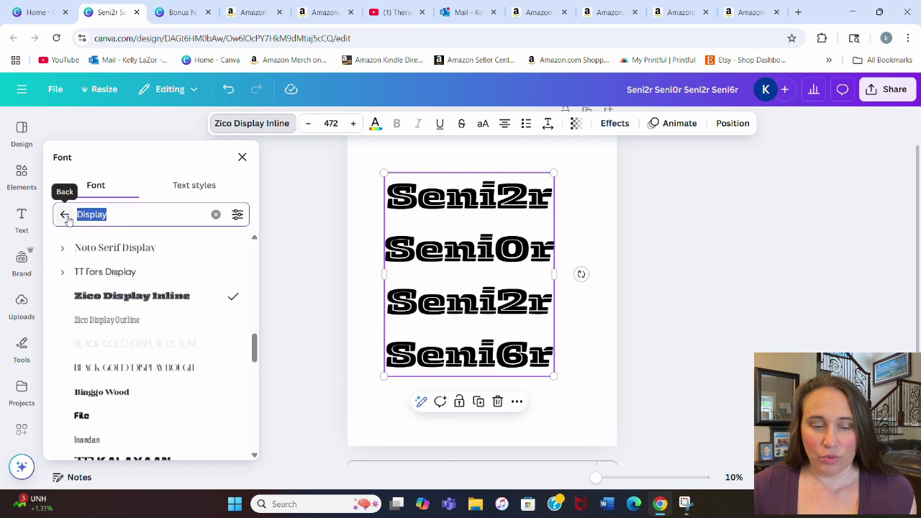
{"action": "type", "text": "hobo"}
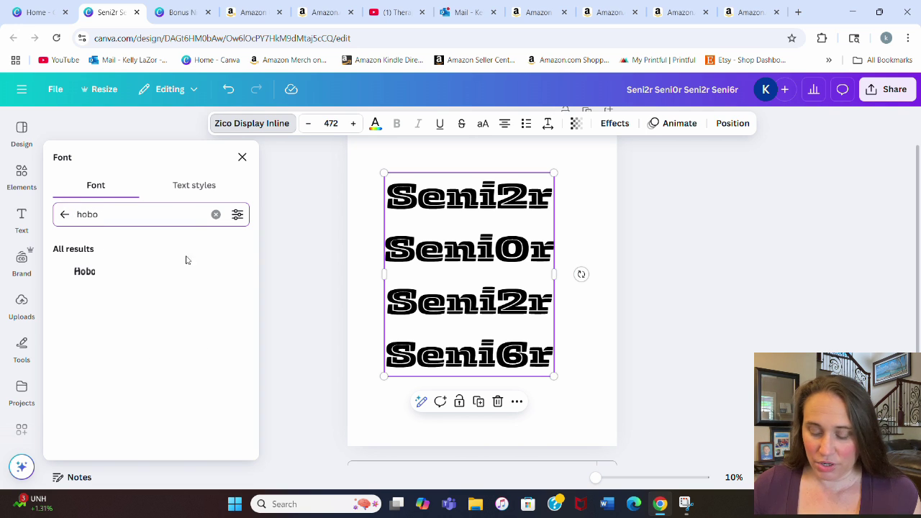
{"action": "left_click", "coordinate": [84, 271]}
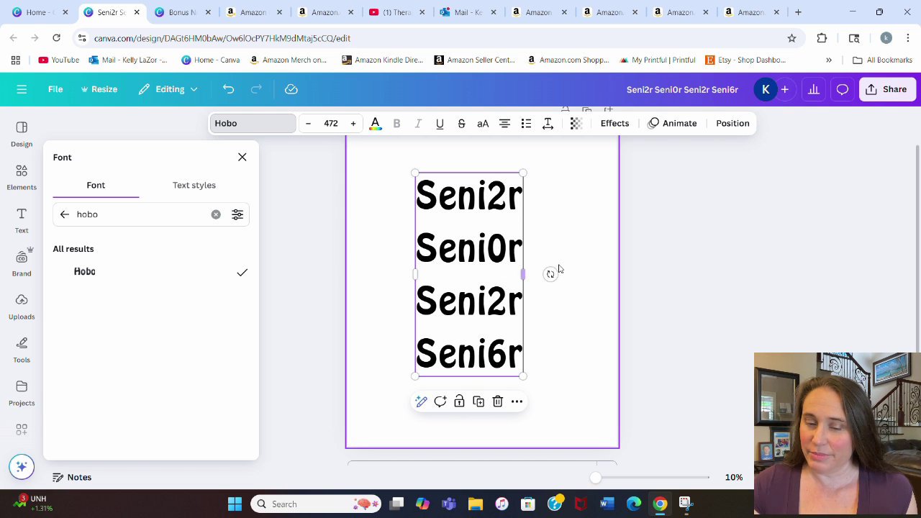
{"action": "left_click", "coordinate": [580, 248]}
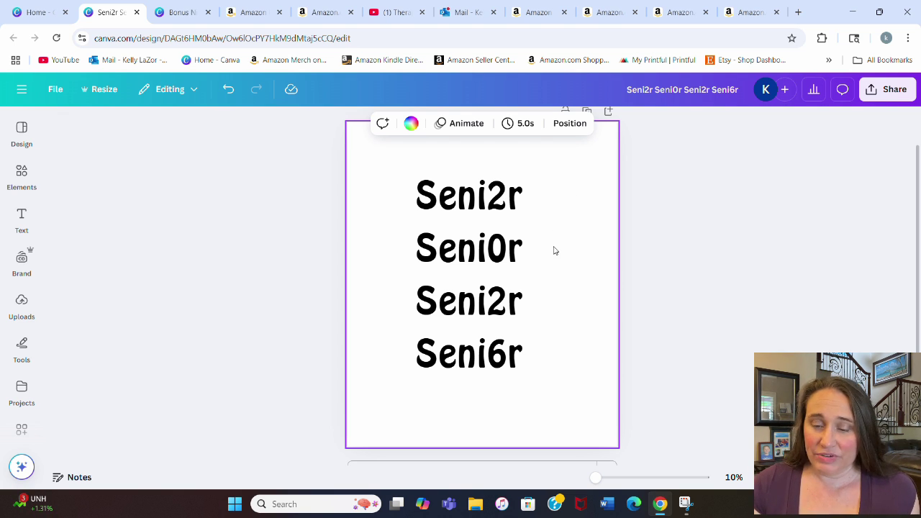
Step: Tighten the text block by setting its line spacing to 0.76 and its letter spacing to -74
{"action": "left_click", "coordinate": [472, 277]}
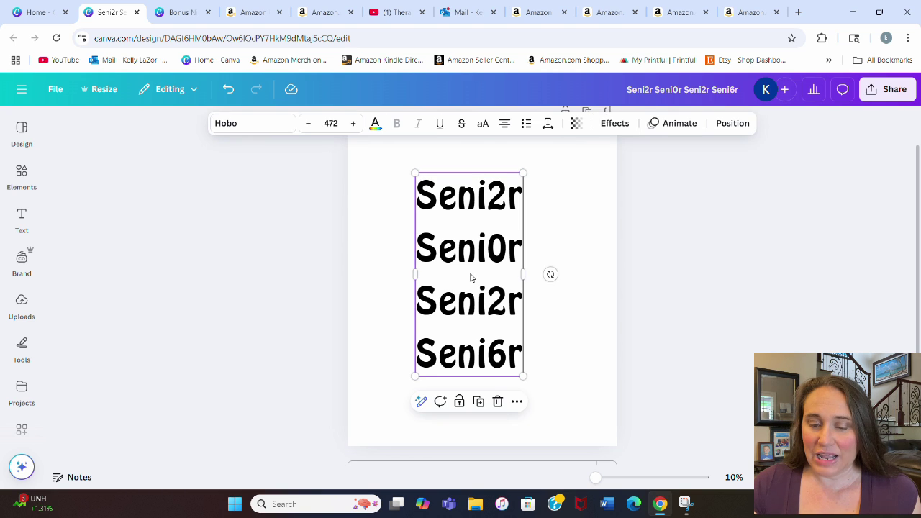
{"action": "left_click_drag", "start_coordinate": [505, 345], "coordinate": [441, 192]}
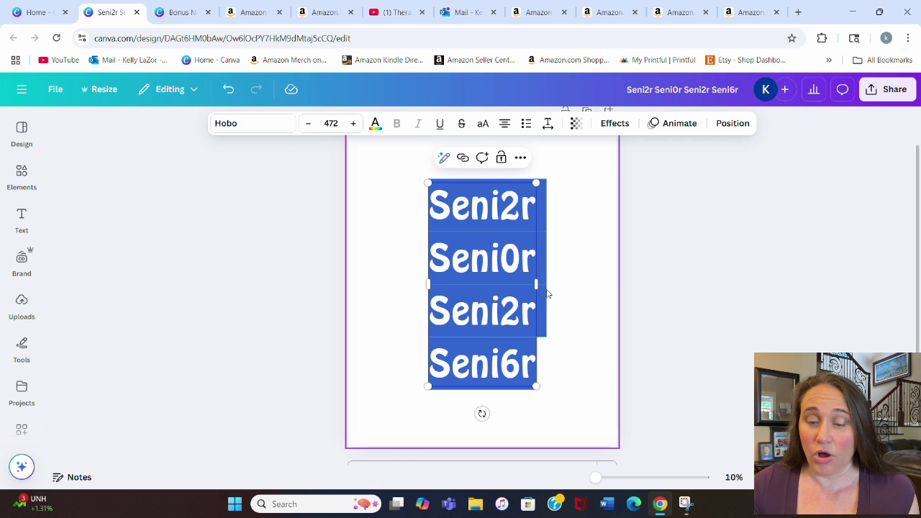
{"action": "left_click", "coordinate": [548, 126]}
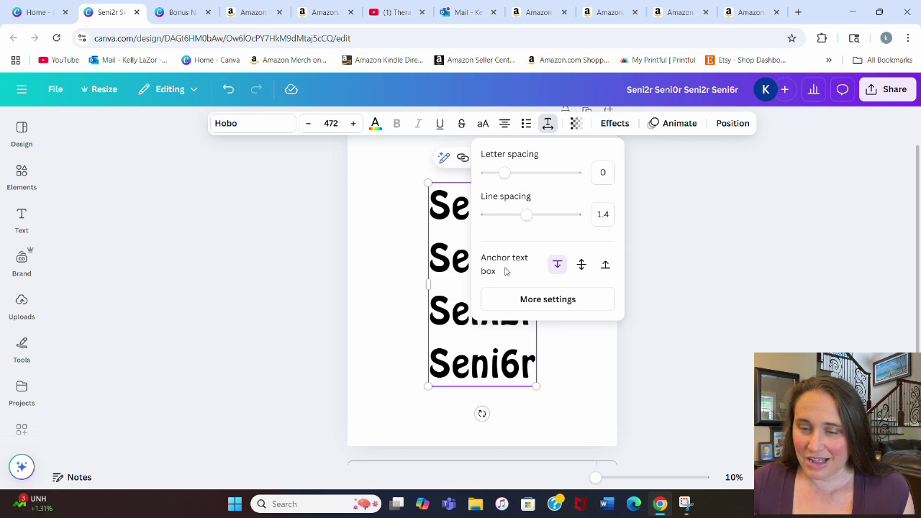
{"action": "left_click", "coordinate": [518, 220]}
{"action": "left_click_drag", "start_coordinate": [519, 225], "coordinate": [498, 228]}
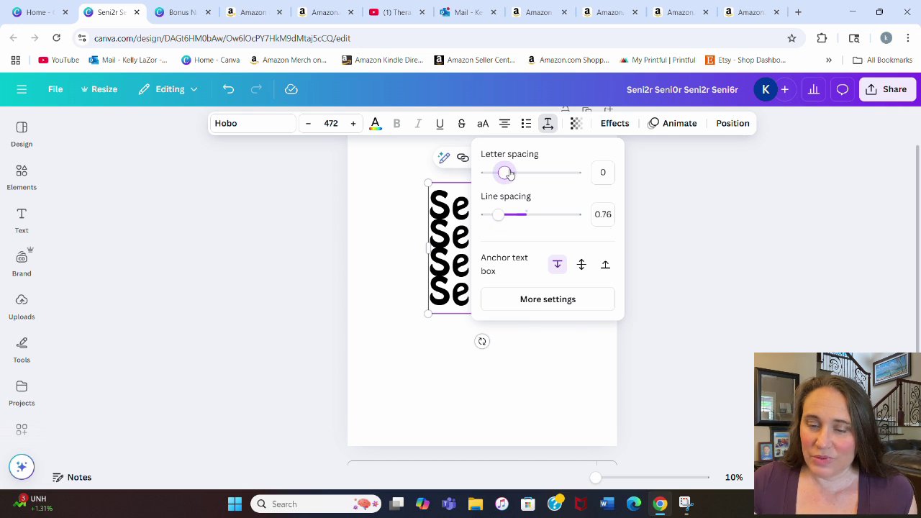
{"action": "left_click_drag", "start_coordinate": [505, 173], "coordinate": [498, 180]}
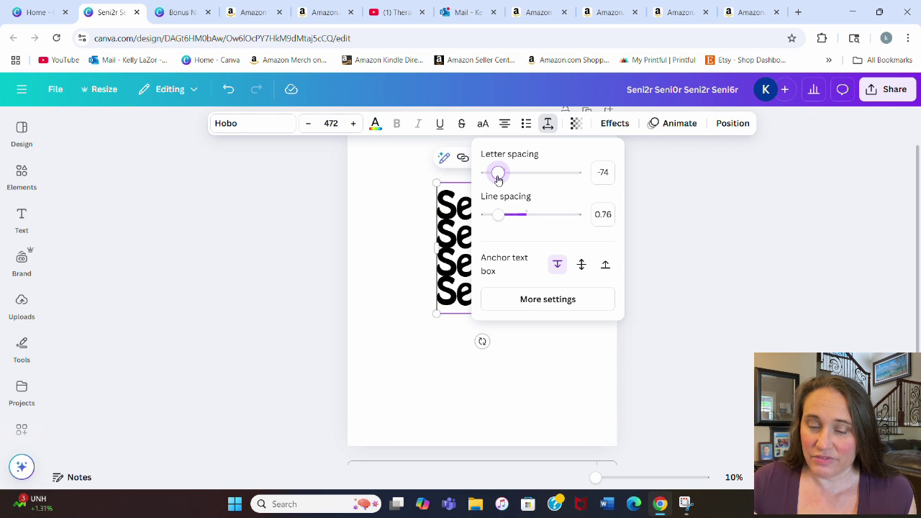
Step: Move the tightened text block to the lower left area of the page and deselect it
{"action": "left_click", "coordinate": [453, 276]}
{"action": "left_click", "coordinate": [448, 372]}
{"action": "left_click_drag", "start_coordinate": [460, 302], "coordinate": [398, 406]}
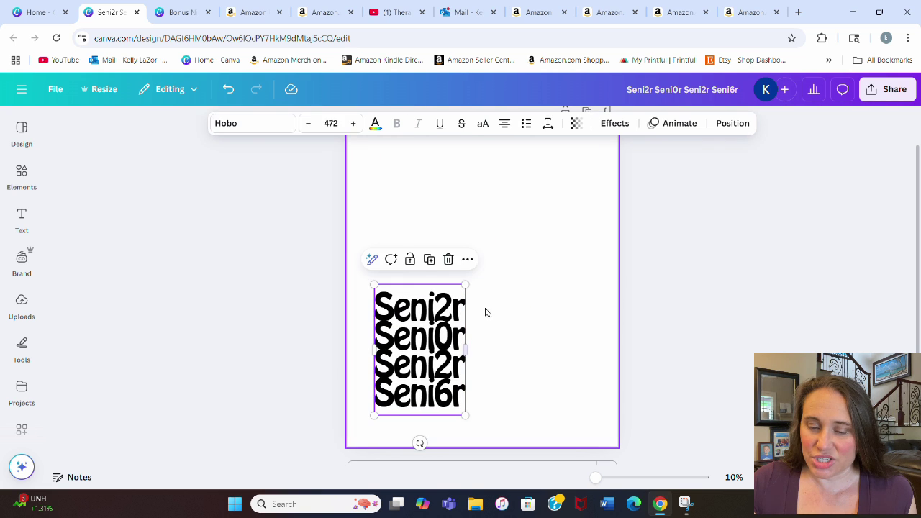
{"action": "left_click", "coordinate": [499, 353]}
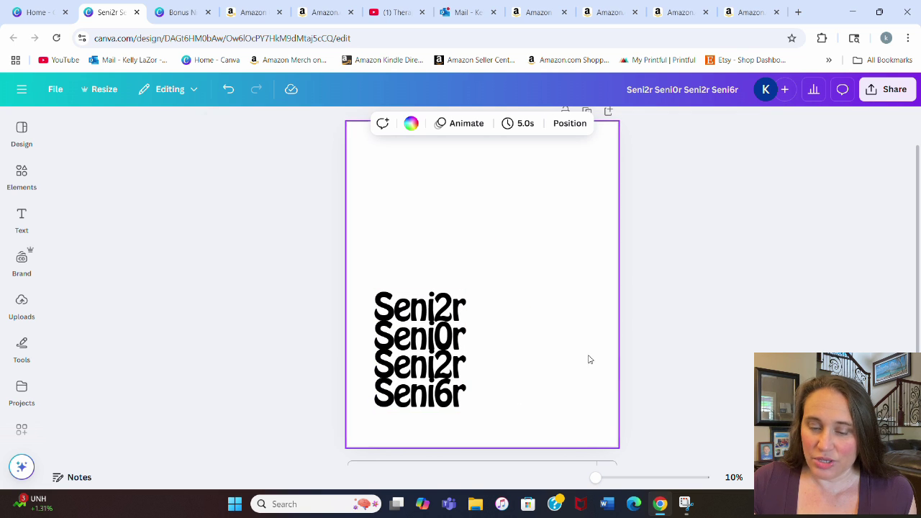
Step: Tighten the line spacing of the four-line text block to 0.68
{"action": "left_click", "coordinate": [463, 371]}
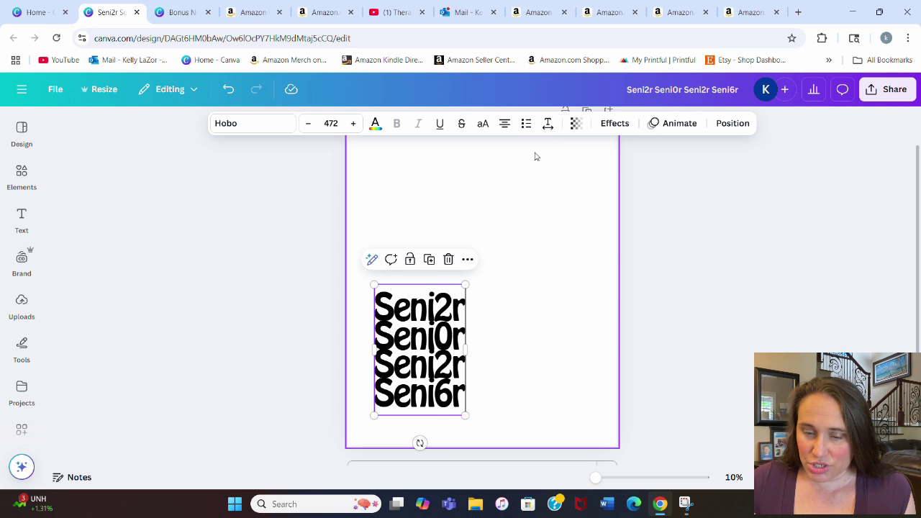
{"action": "left_click", "coordinate": [548, 123]}
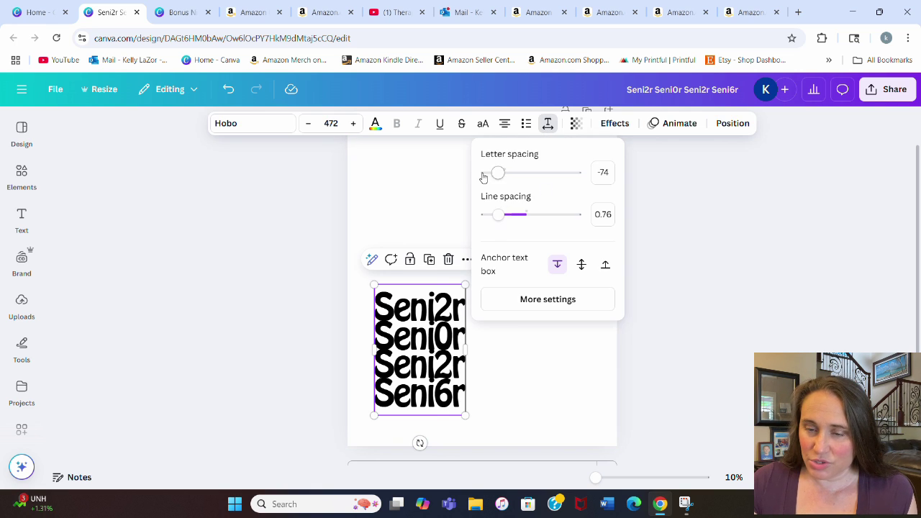
{"action": "left_click_drag", "start_coordinate": [498, 215], "coordinate": [494, 214]}
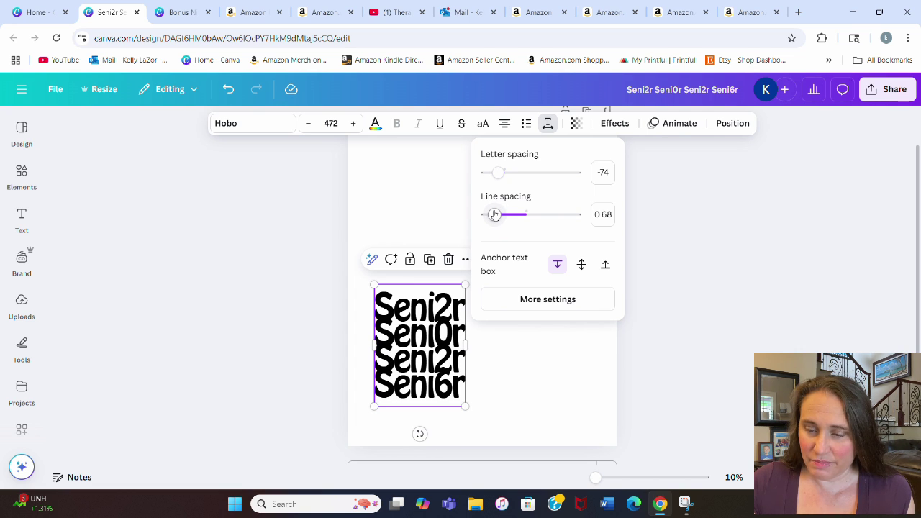
{"action": "left_click", "coordinate": [565, 359]}
Step: Enlarge the text block to font size 1073 so it nearly fills the page, and centre it on the page
{"action": "left_click_drag", "start_coordinate": [463, 403], "coordinate": [545, 448]}
{"action": "left_click", "coordinate": [673, 281]}
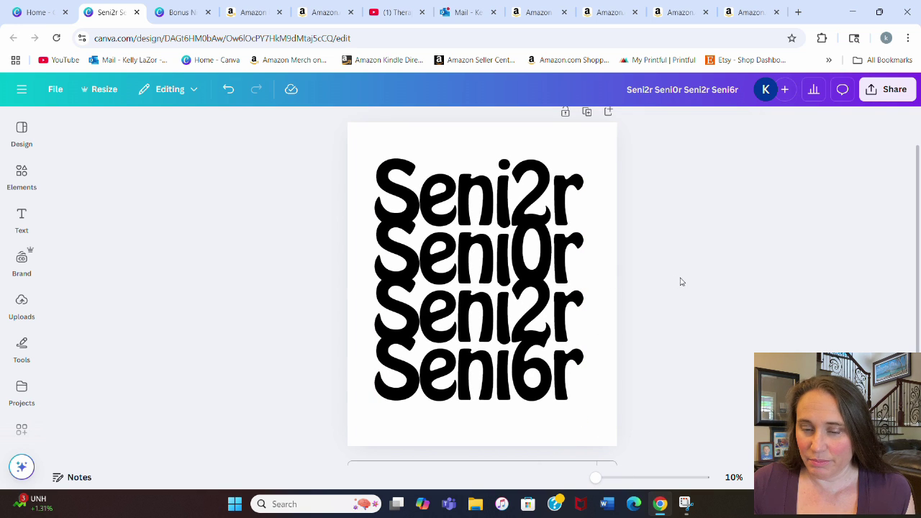
{"action": "left_click_drag", "start_coordinate": [511, 356], "coordinate": [513, 351]}
{"action": "left_click", "coordinate": [682, 323]}
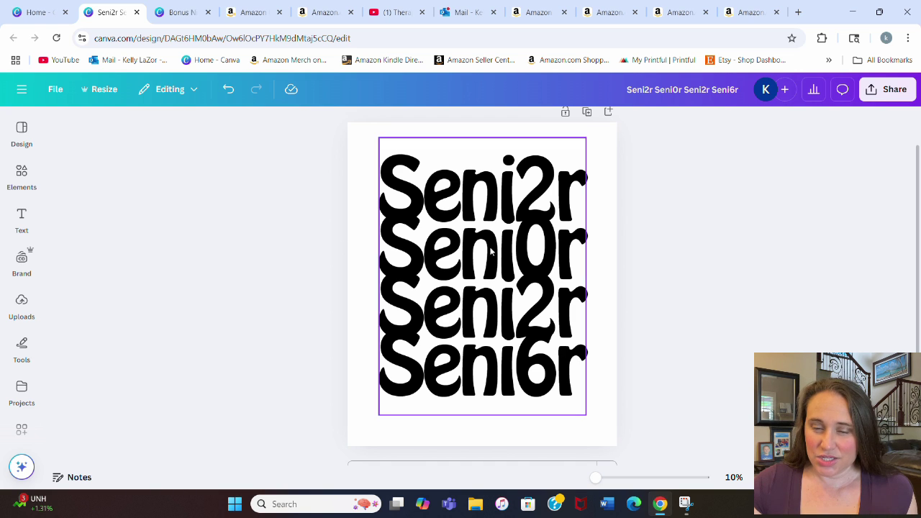
Step: Colour only the letter S of the first line hot pink, #F931AC
{"action": "left_click", "coordinate": [417, 239]}
{"action": "double_click", "coordinate": [421, 198]}
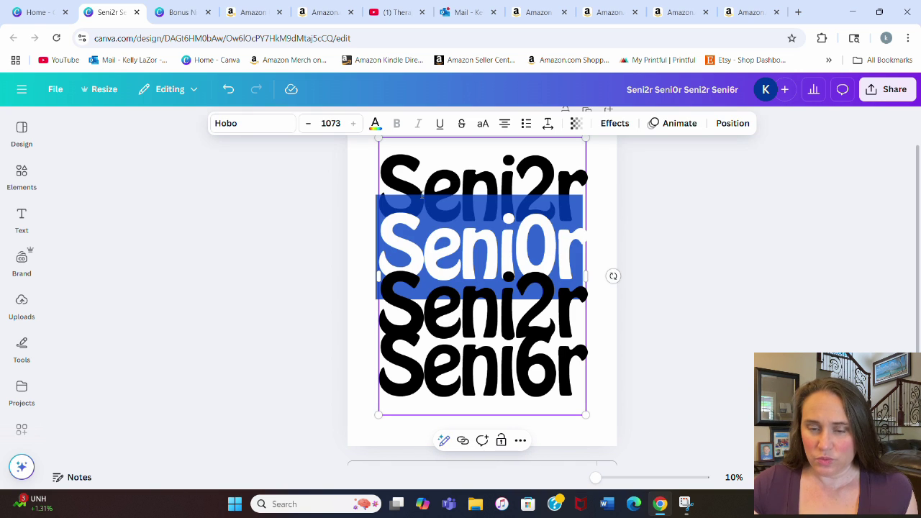
{"action": "left_click", "coordinate": [421, 195]}
{"action": "left_click_drag", "start_coordinate": [422, 184], "coordinate": [397, 182]}
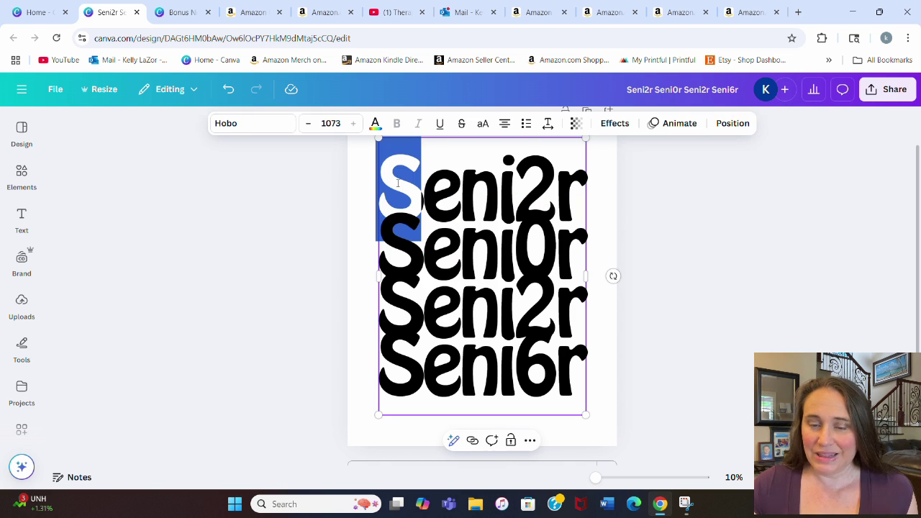
{"action": "left_click", "coordinate": [375, 124]}
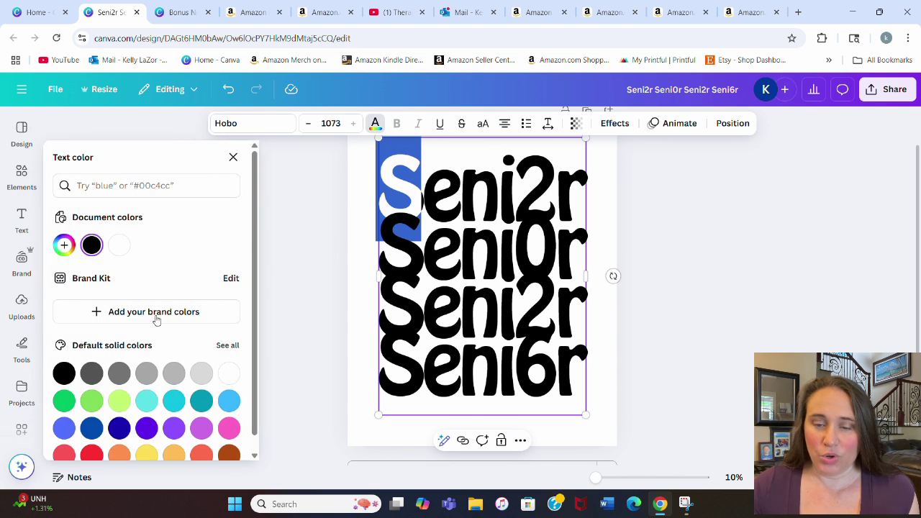
{"action": "scroll", "coordinate": [155, 320], "scroll_direction": "down", "scroll_amount": 1}
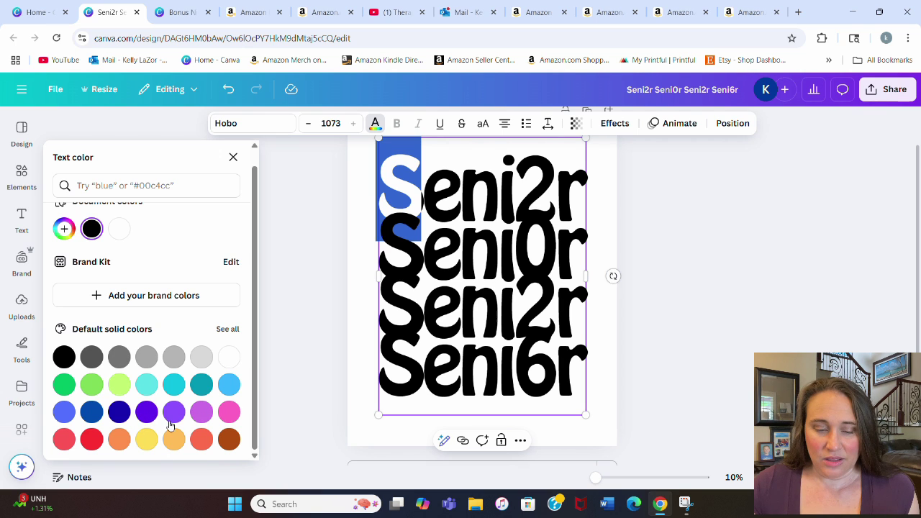
{"action": "left_click", "coordinate": [229, 410]}
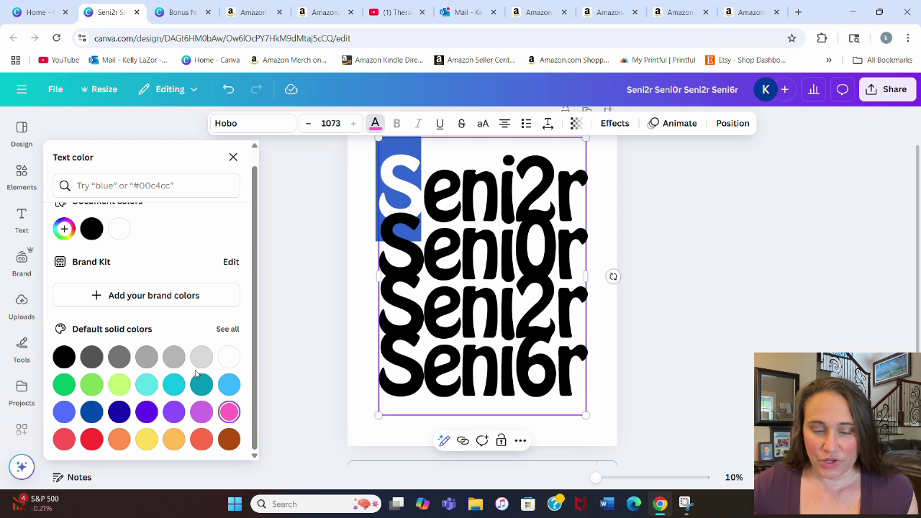
{"action": "left_click", "coordinate": [64, 229]}
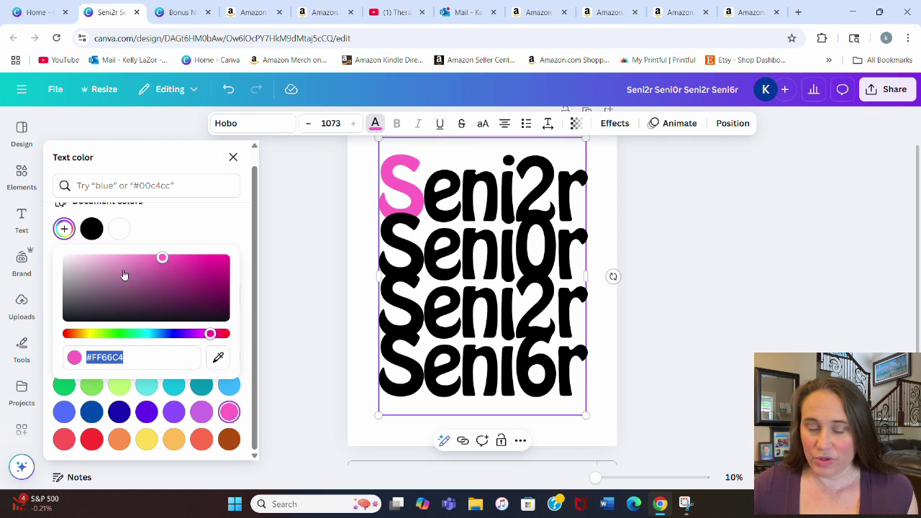
{"action": "left_click", "coordinate": [179, 271]}
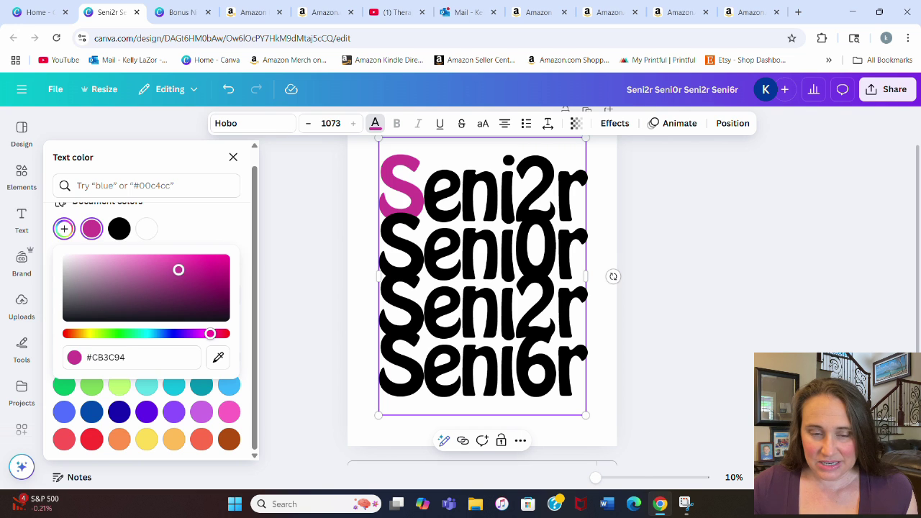
{"action": "left_click_drag", "start_coordinate": [180, 271], "coordinate": [184, 260]}
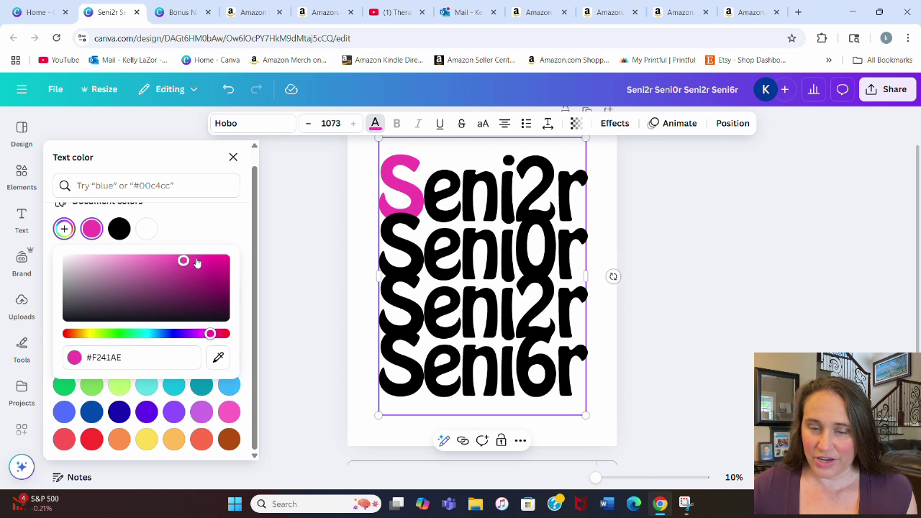
{"action": "left_click", "coordinate": [196, 259]}
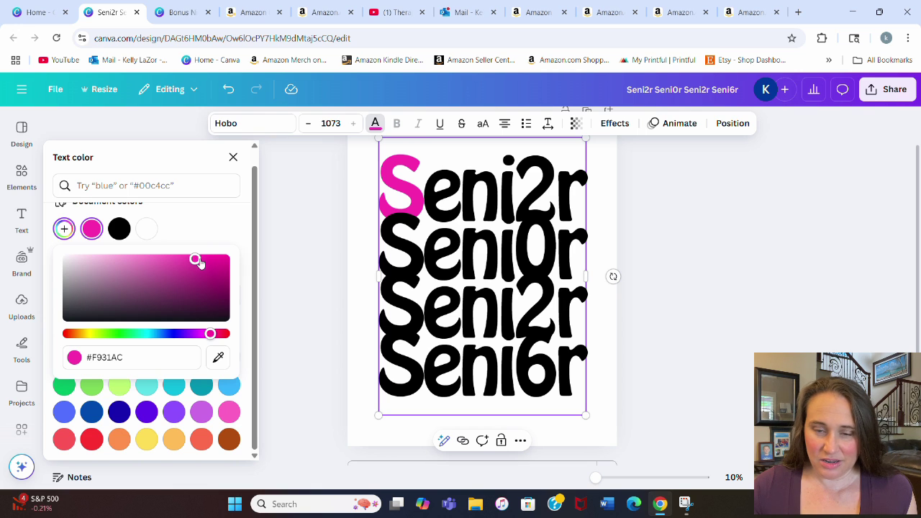
Step: Colour the letter e of the first line bright yellow, #FFF505
{"action": "left_click", "coordinate": [436, 203]}
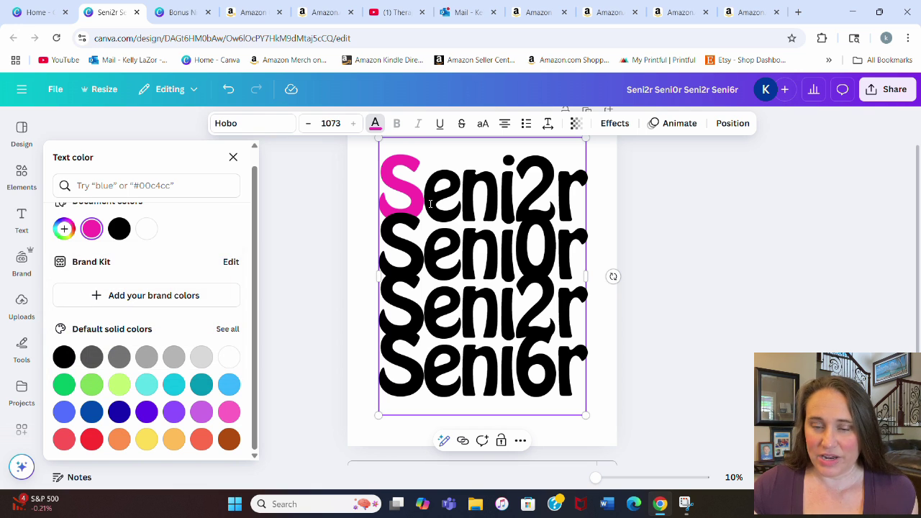
{"action": "mouse_move", "coordinate": [436, 204]}
{"action": "left_mouse_down"}
{"action": "mouse_move", "coordinate": [449, 191]}
{"action": "mouse_move", "coordinate": [434, 187]}
{"action": "left_mouse_up"}
{"action": "left_click", "coordinate": [457, 181]}
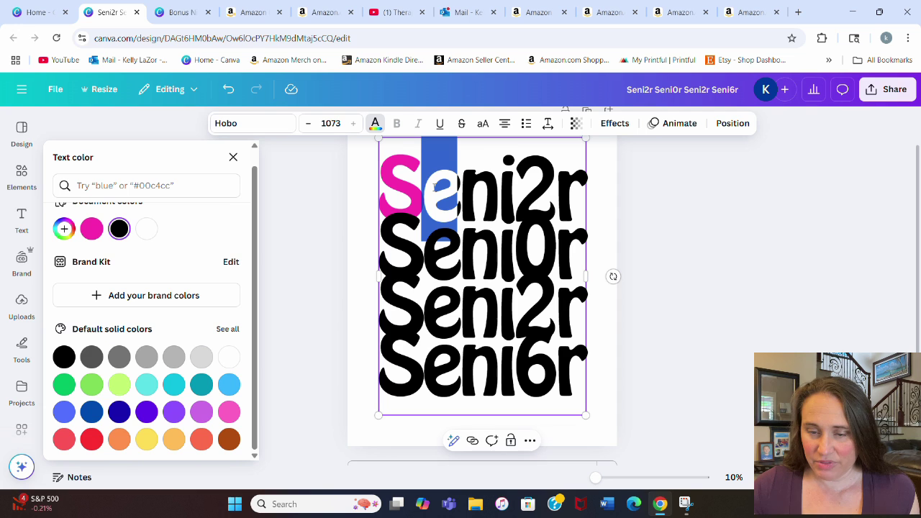
{"action": "left_click", "coordinate": [147, 441]}
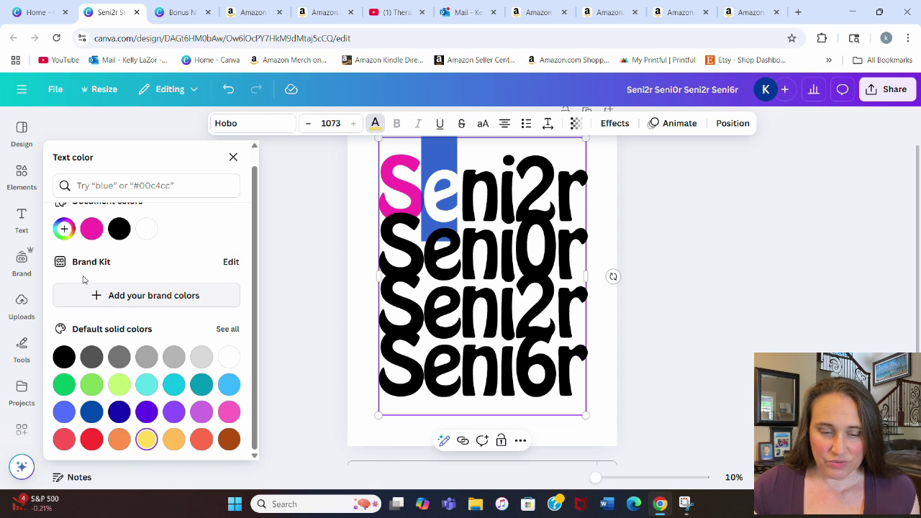
{"action": "left_click", "coordinate": [64, 230]}
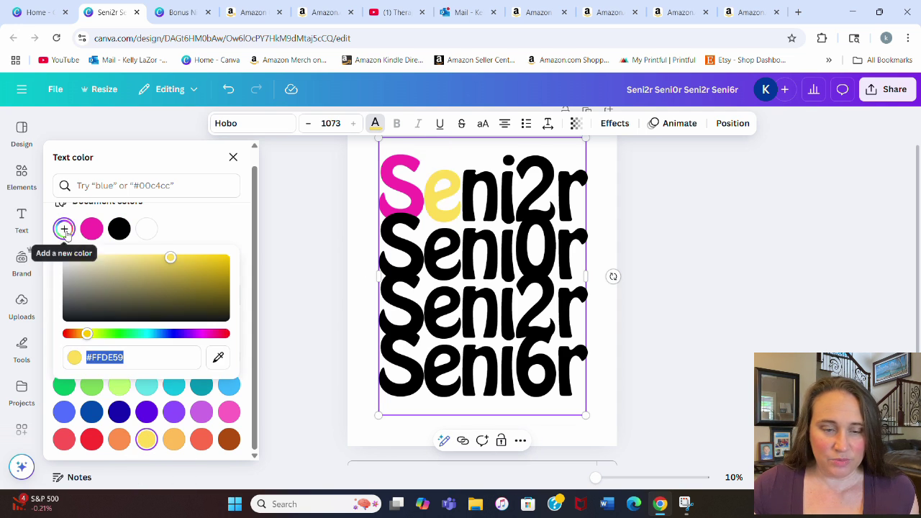
{"action": "left_click_drag", "start_coordinate": [170, 265], "coordinate": [223, 257]}
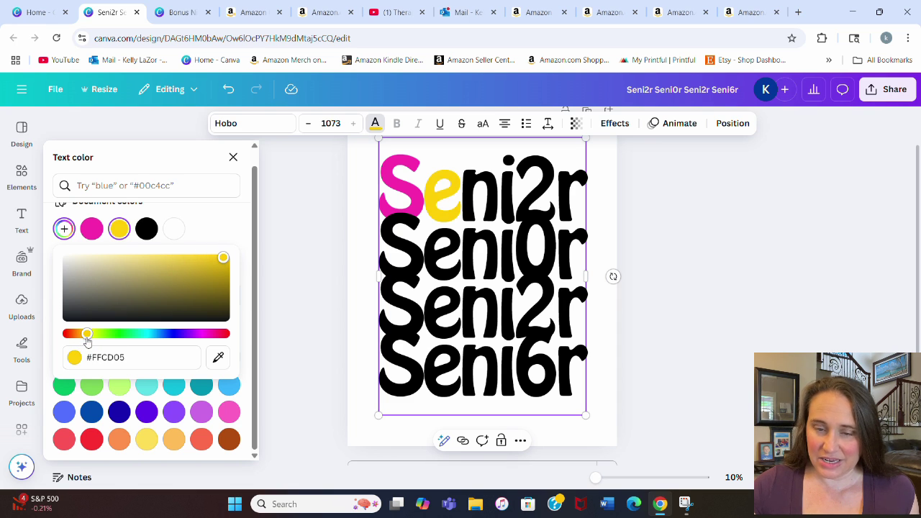
{"action": "left_click_drag", "start_coordinate": [83, 338], "coordinate": [91, 340]}
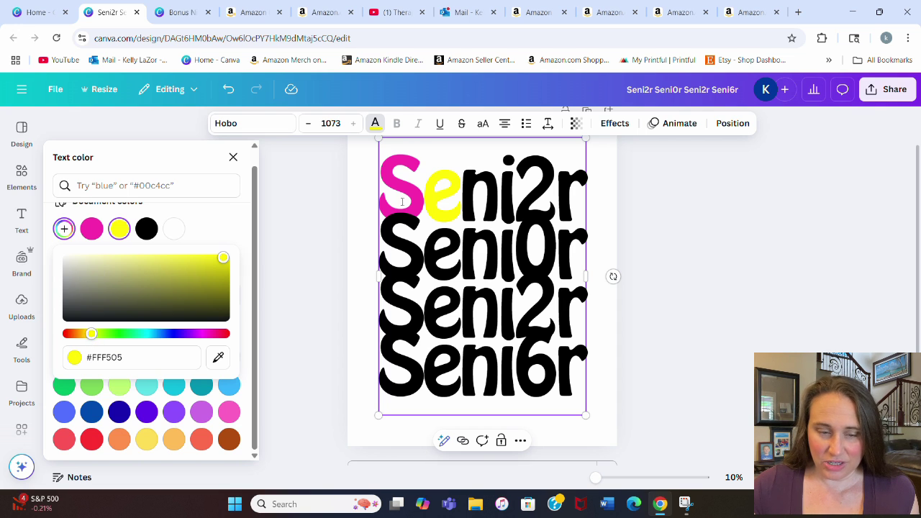
Step: Colour the letter n of the first line light blue, #38B6FF
{"action": "double_click", "coordinate": [464, 191]}
{"action": "left_click", "coordinate": [483, 189]}
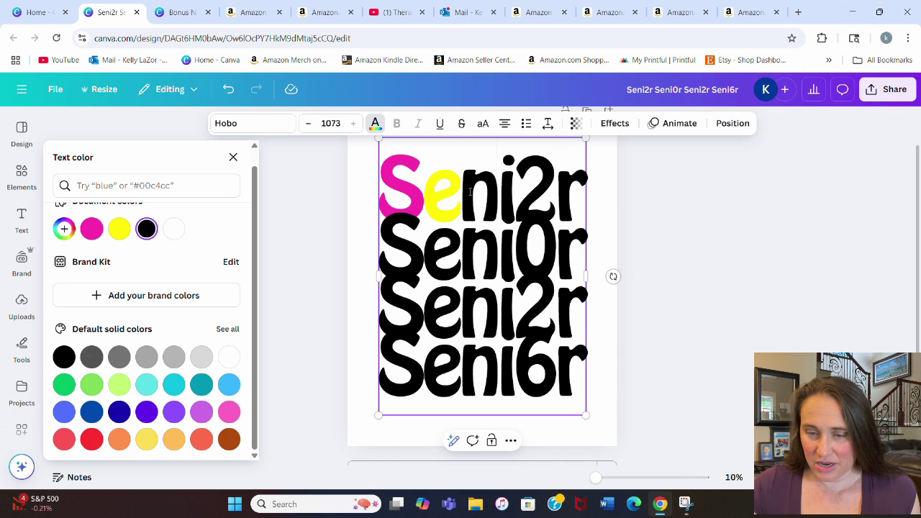
{"action": "left_click_drag", "start_coordinate": [483, 189], "coordinate": [458, 189]}
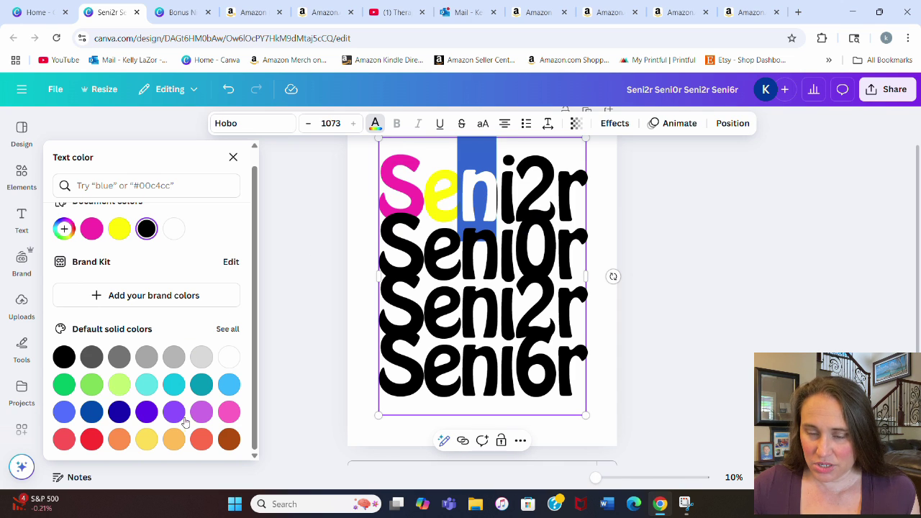
{"action": "left_click", "coordinate": [229, 384]}
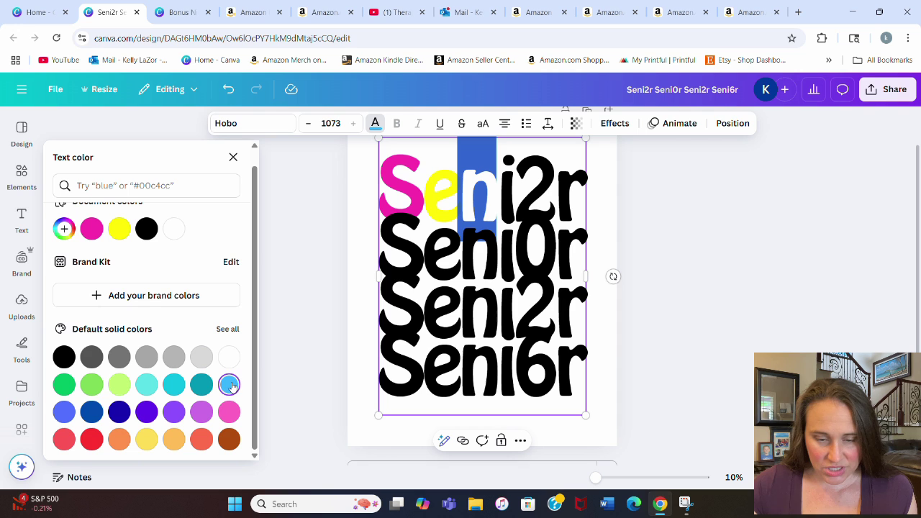
{"action": "left_click", "coordinate": [64, 228]}
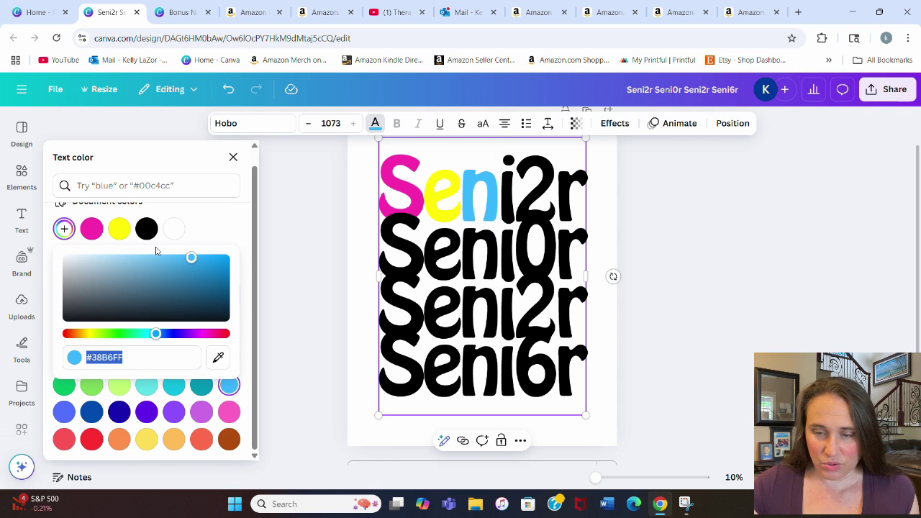
{"action": "key", "text": "Right"}
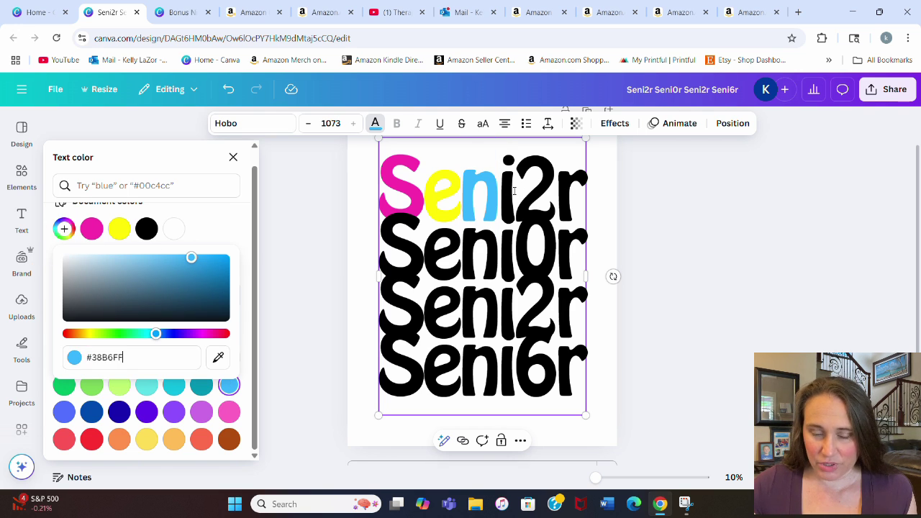
Step: Colour the letter i of the first line soft orange, #FF9858
{"action": "left_click", "coordinate": [513, 191]}
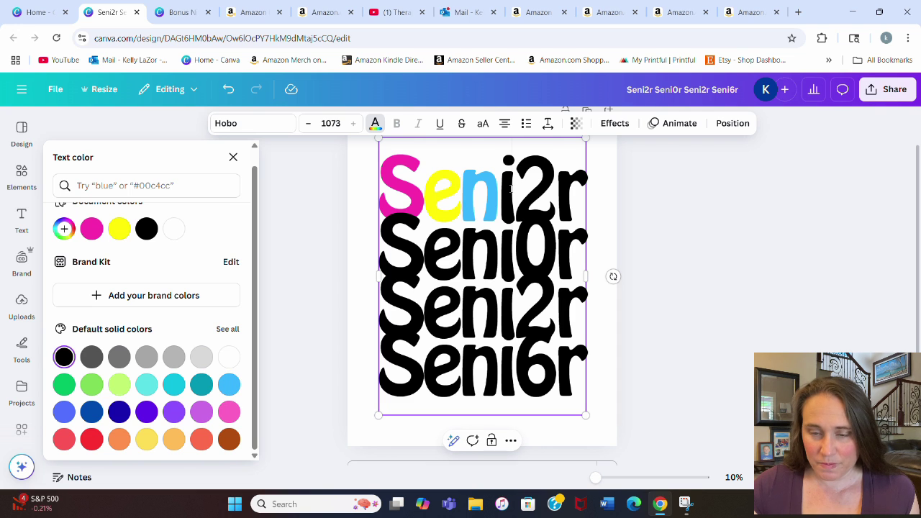
{"action": "left_click_drag", "start_coordinate": [502, 189], "coordinate": [513, 190]}
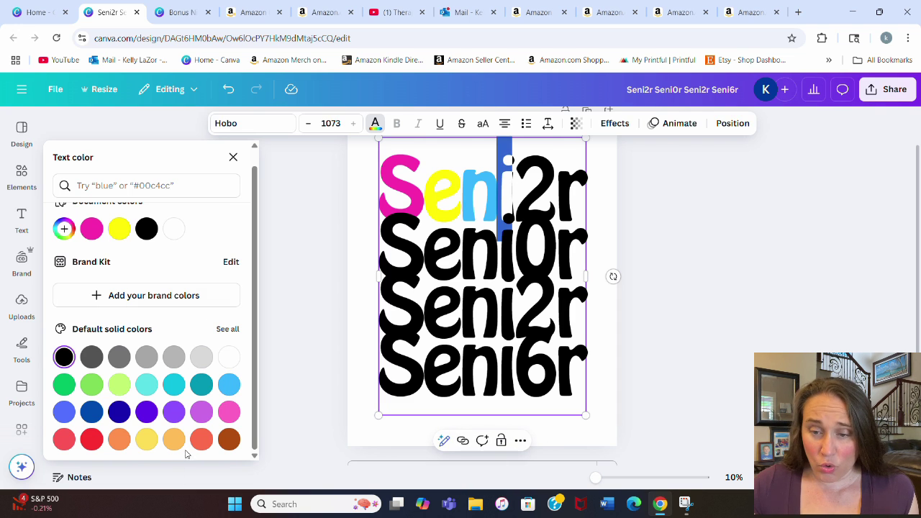
{"action": "left_click", "coordinate": [120, 439]}
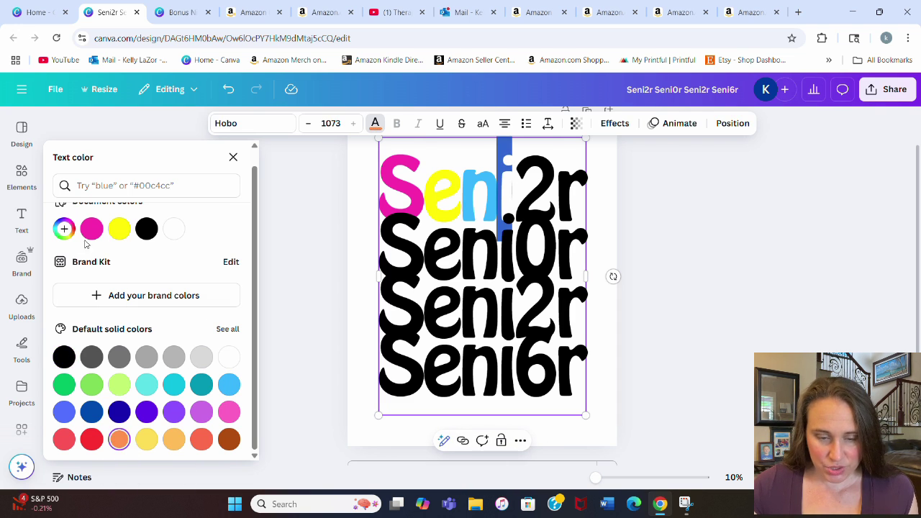
{"action": "left_click", "coordinate": [64, 229]}
{"action": "left_click_drag", "start_coordinate": [175, 258], "coordinate": [173, 257]}
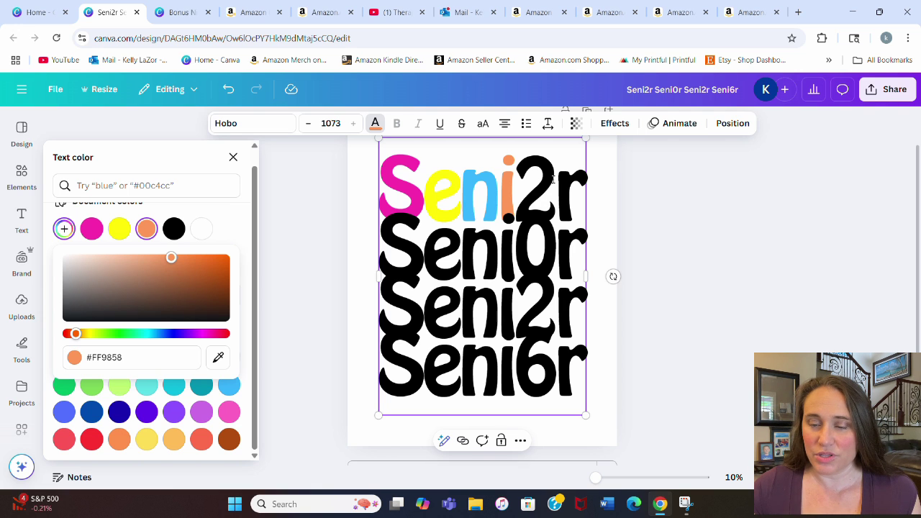
Step: Colour the digit 2 of the first line light pink, #FF91AC
{"action": "left_click", "coordinate": [536, 179]}
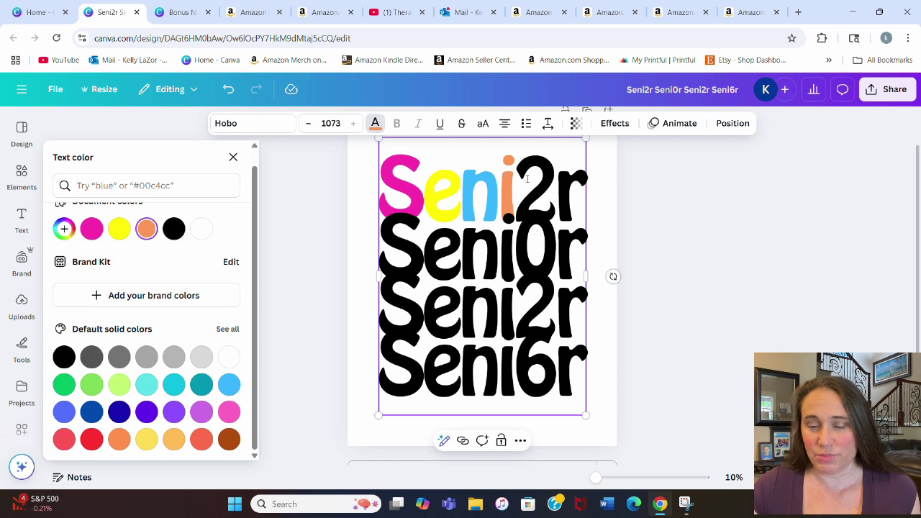
{"action": "left_click_drag", "start_coordinate": [527, 178], "coordinate": [552, 179]}
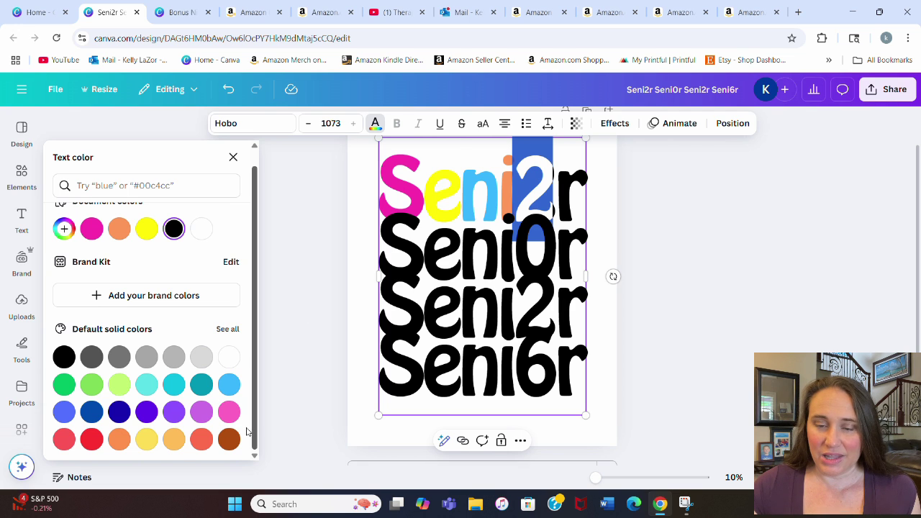
{"action": "left_click", "coordinate": [229, 412]}
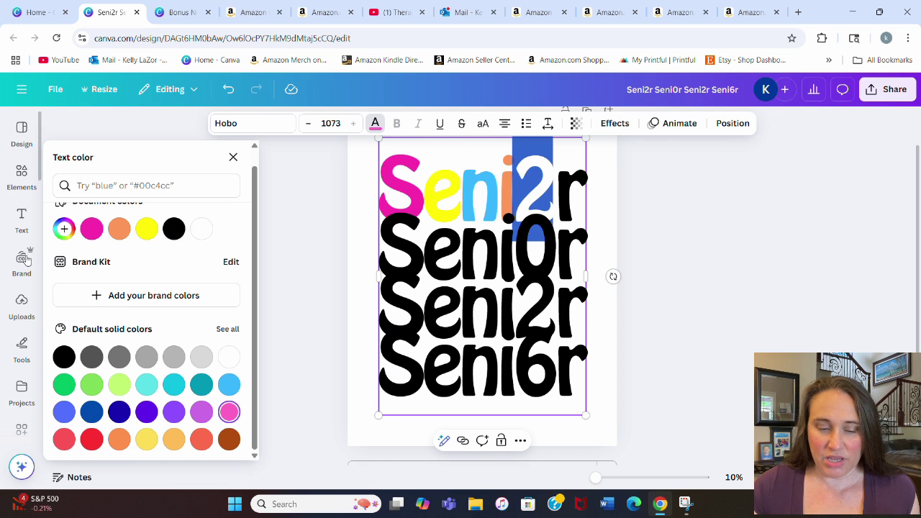
{"action": "left_click", "coordinate": [64, 228]}
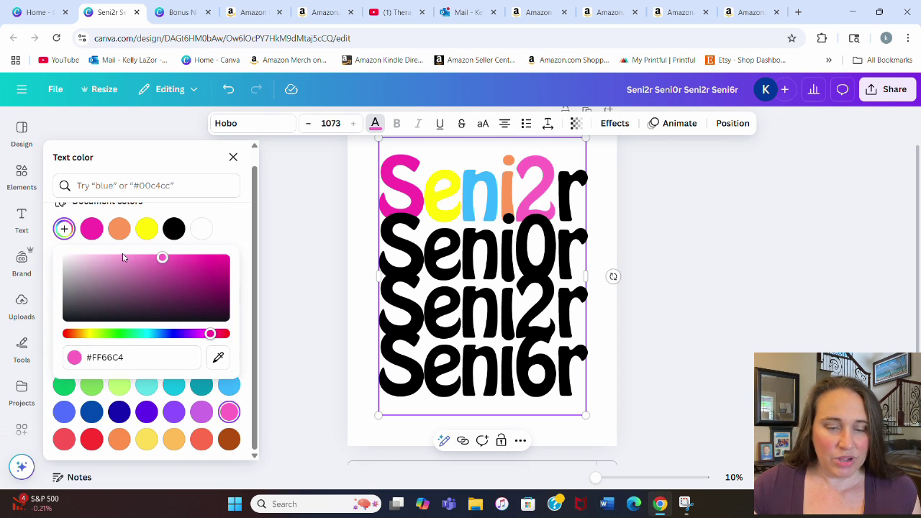
{"action": "left_click_drag", "start_coordinate": [123, 260], "coordinate": [135, 245]}
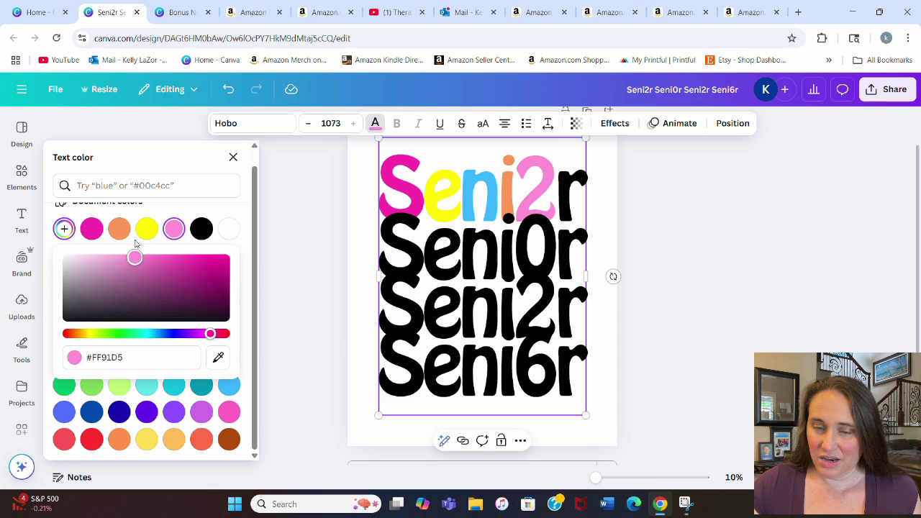
{"action": "left_click", "coordinate": [208, 335]}
{"action": "left_click_drag", "start_coordinate": [208, 335], "coordinate": [221, 335]}
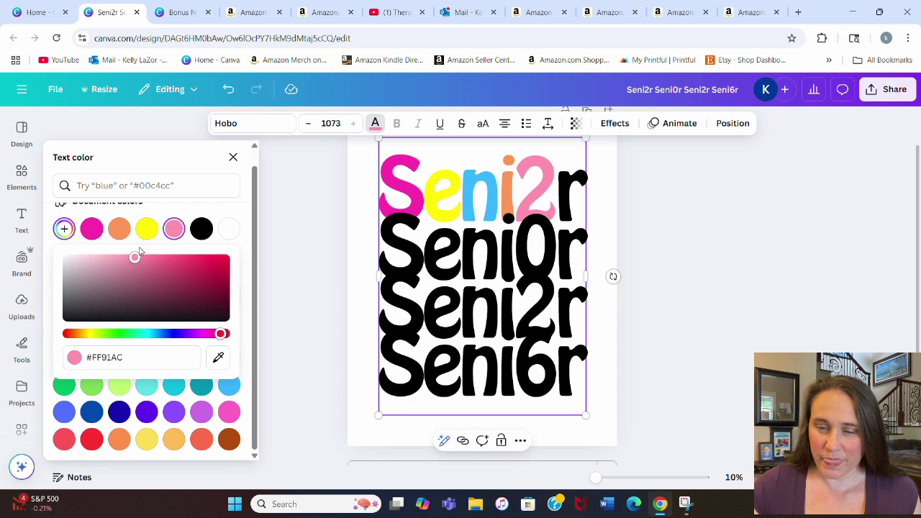
Step: Refine the pink of the digit 2 in the first line to #FF89B0
{"action": "left_click_drag", "start_coordinate": [134, 257], "coordinate": [139, 246]}
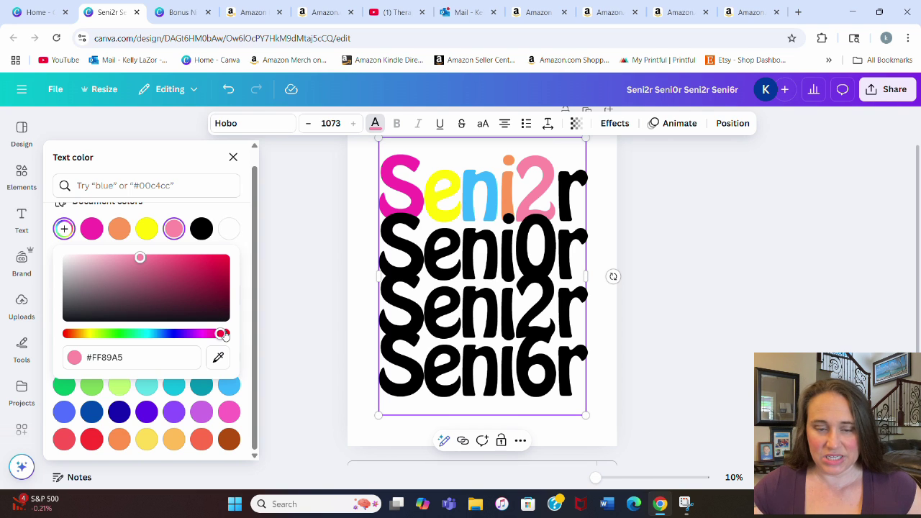
{"action": "left_click_drag", "start_coordinate": [222, 334], "coordinate": [217, 333]}
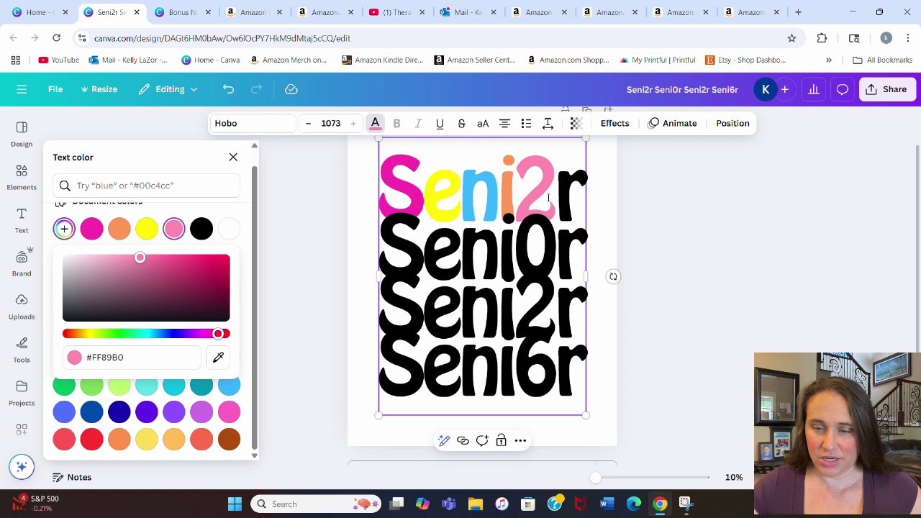
Step: Colour the letter r of the first line bright turquoise, #42F6DB
{"action": "left_click", "coordinate": [573, 207]}
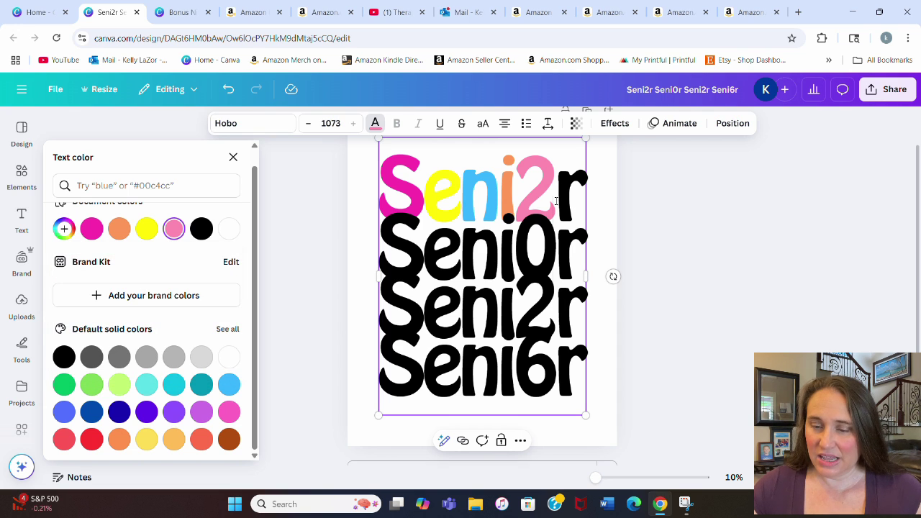
{"action": "left_click", "coordinate": [556, 200]}
{"action": "key", "text": "shift+Home"}
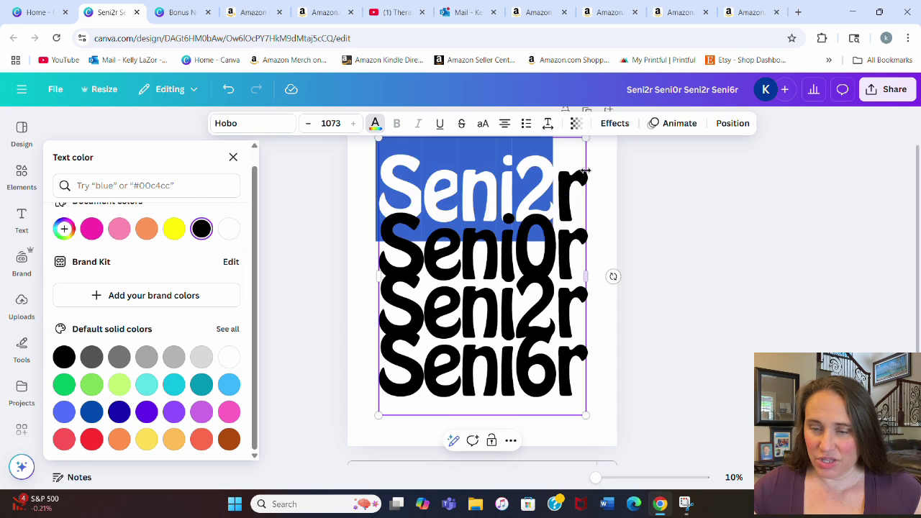
{"action": "key", "text": "shift+End"}
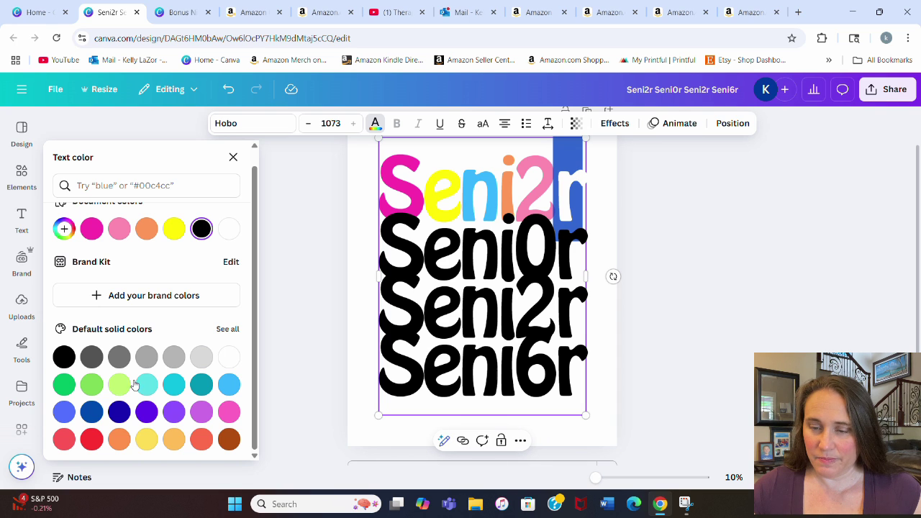
{"action": "left_click", "coordinate": [145, 386]}
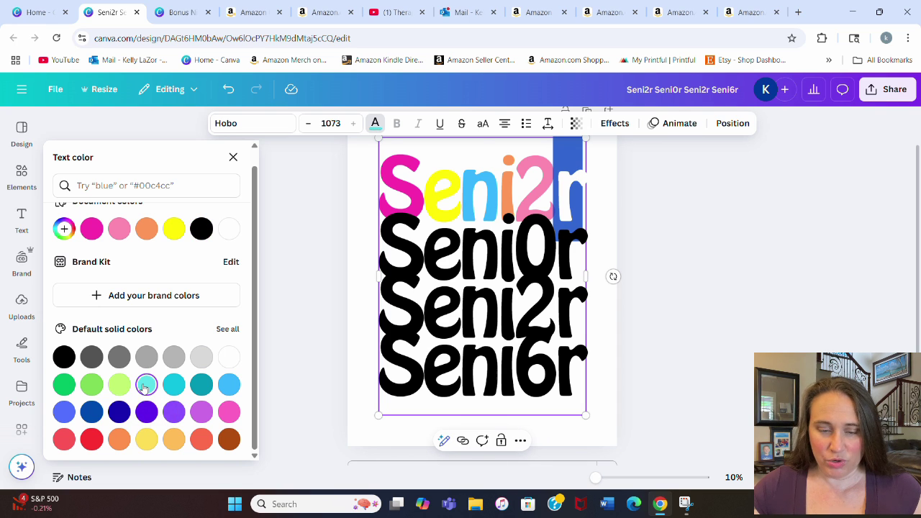
{"action": "left_click", "coordinate": [64, 229]}
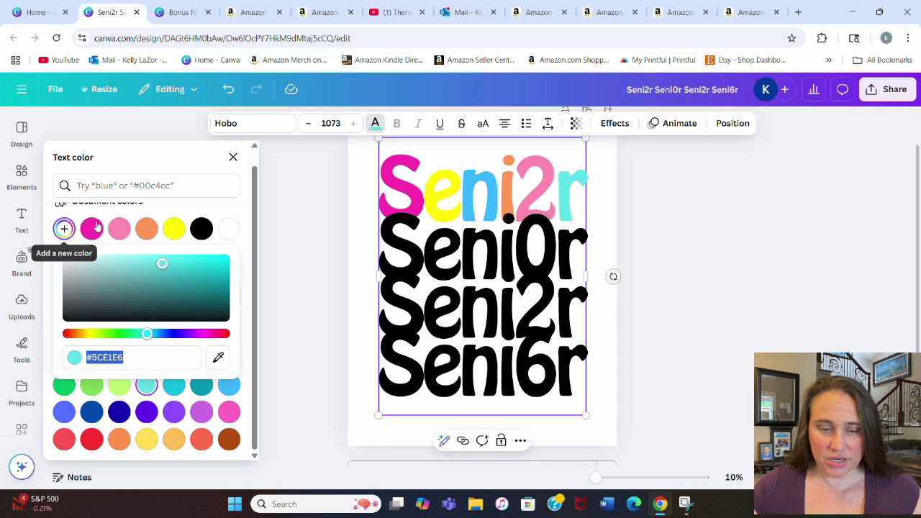
{"action": "left_click_drag", "start_coordinate": [162, 263], "coordinate": [183, 259]}
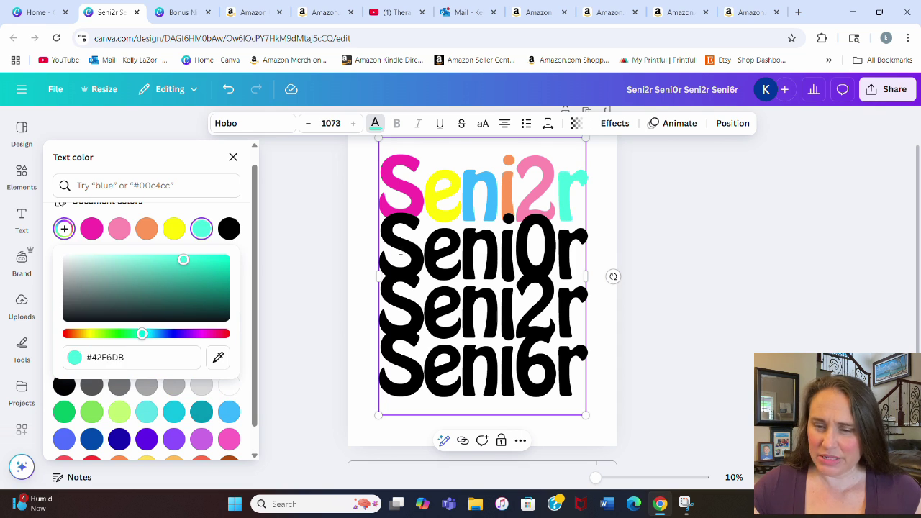
Step: Colour the letter S of the second line soft purple, #A67AFF
{"action": "left_click", "coordinate": [400, 249]}
{"action": "left_click_drag", "start_coordinate": [423, 249], "coordinate": [392, 249]}
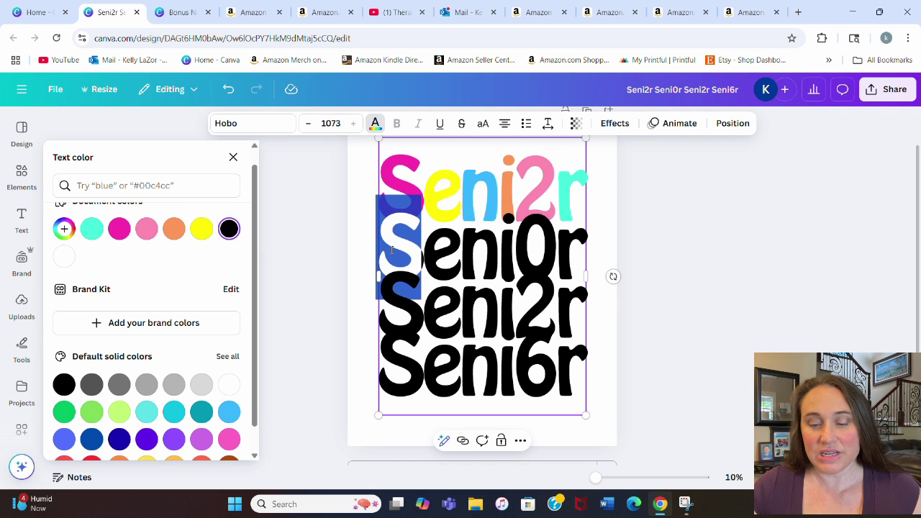
{"action": "left_click", "coordinate": [172, 442]}
{"action": "left_click", "coordinate": [64, 229]}
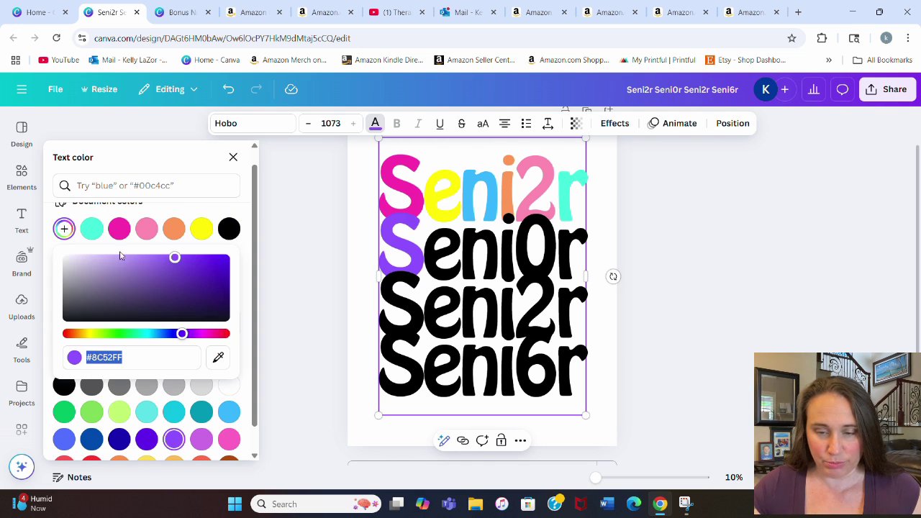
{"action": "left_click_drag", "start_coordinate": [175, 259], "coordinate": [148, 244]}
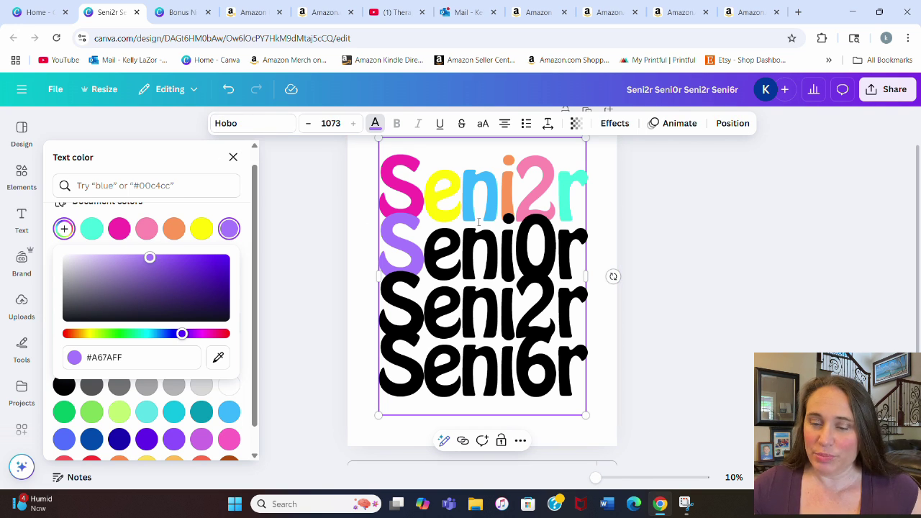
Step: Colour the letter e of the second line with the document's turquoise
{"action": "left_click", "coordinate": [428, 255]}
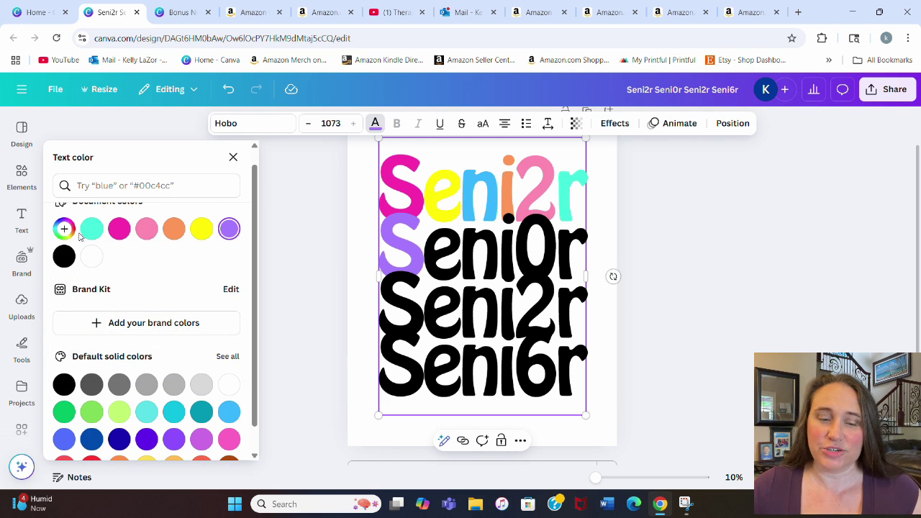
{"action": "left_click", "coordinate": [421, 253]}
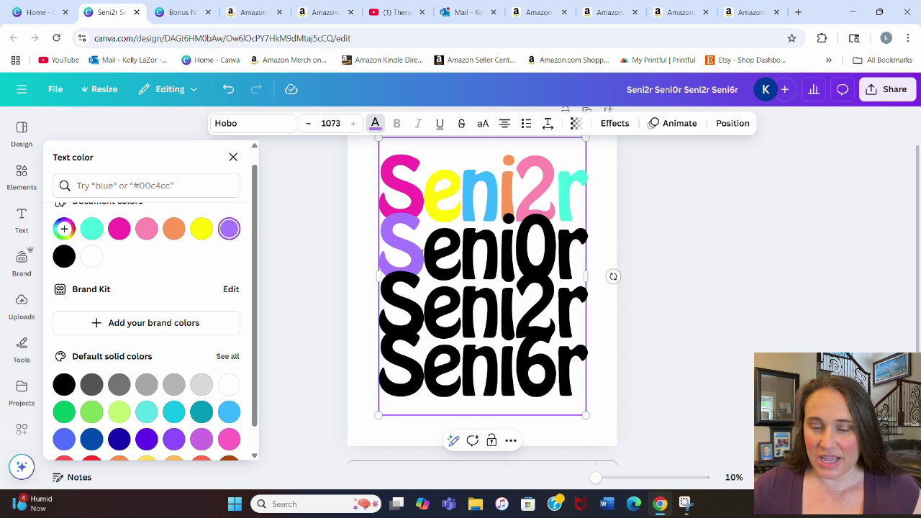
{"action": "left_click", "coordinate": [456, 255]}
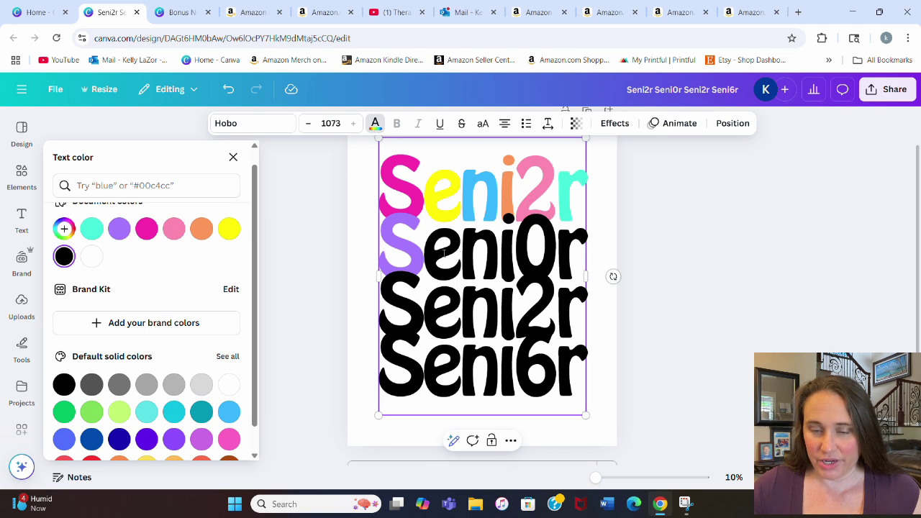
{"action": "left_click_drag", "start_coordinate": [443, 253], "coordinate": [455, 302]}
{"action": "double_click", "coordinate": [441, 234]}
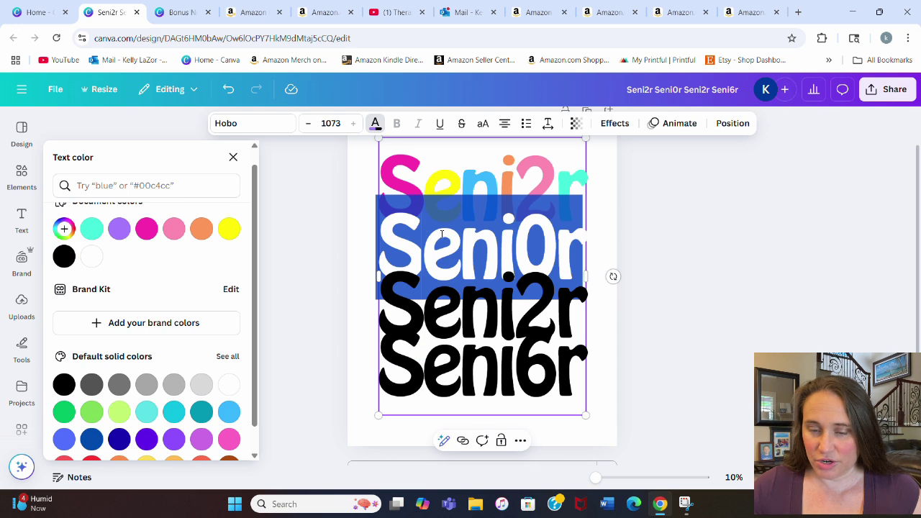
{"action": "left_click", "coordinate": [451, 241]}
{"action": "left_click_drag", "start_coordinate": [462, 234], "coordinate": [424, 237]}
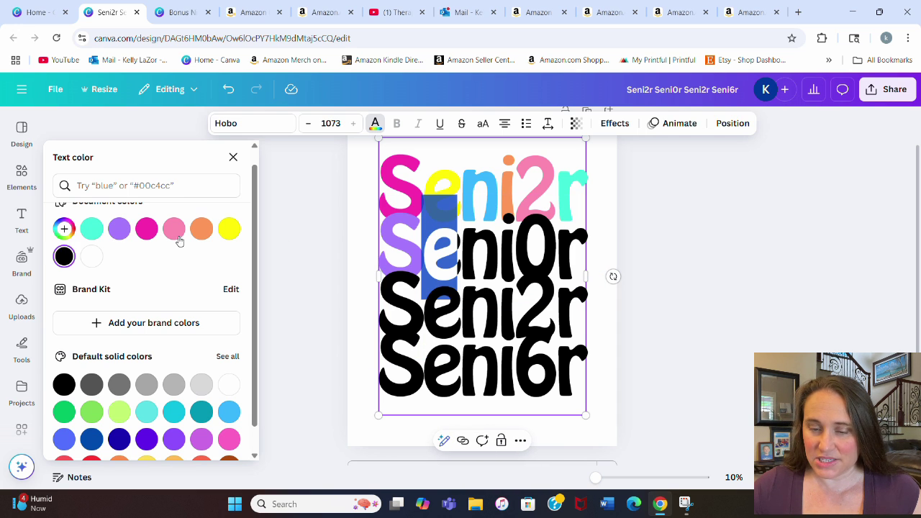
{"action": "left_click", "coordinate": [92, 228]}
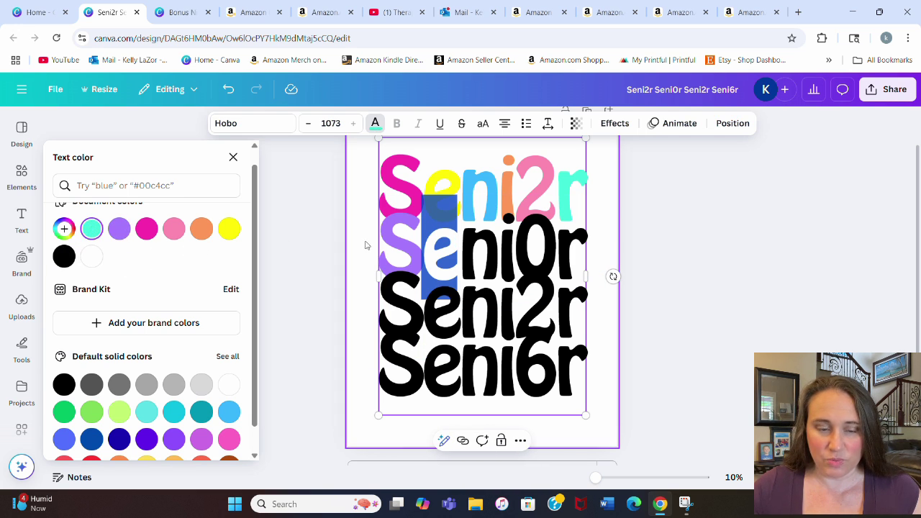
Step: Colour the letter n of the second line with the document's magenta
{"action": "left_click", "coordinate": [459, 261]}
{"action": "left_click_drag", "start_coordinate": [459, 261], "coordinate": [492, 252]}
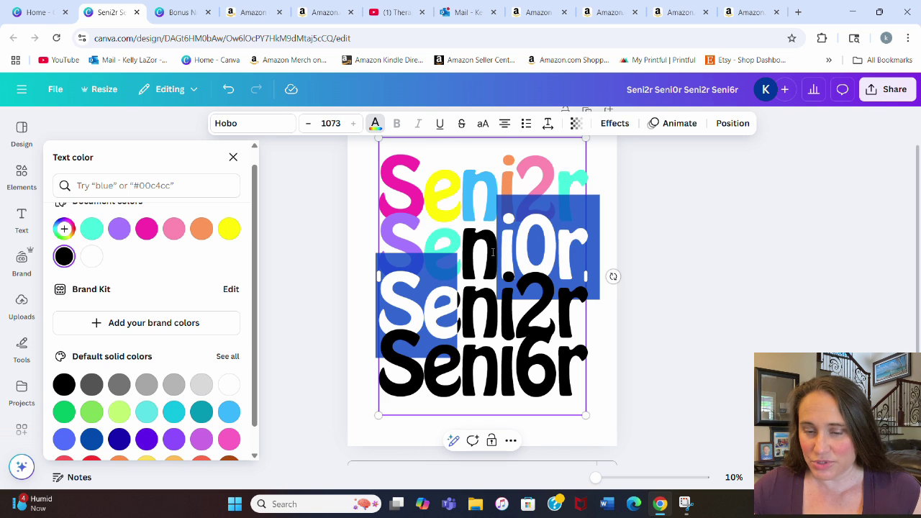
{"action": "left_click", "coordinate": [489, 246]}
{"action": "double_click", "coordinate": [487, 240]}
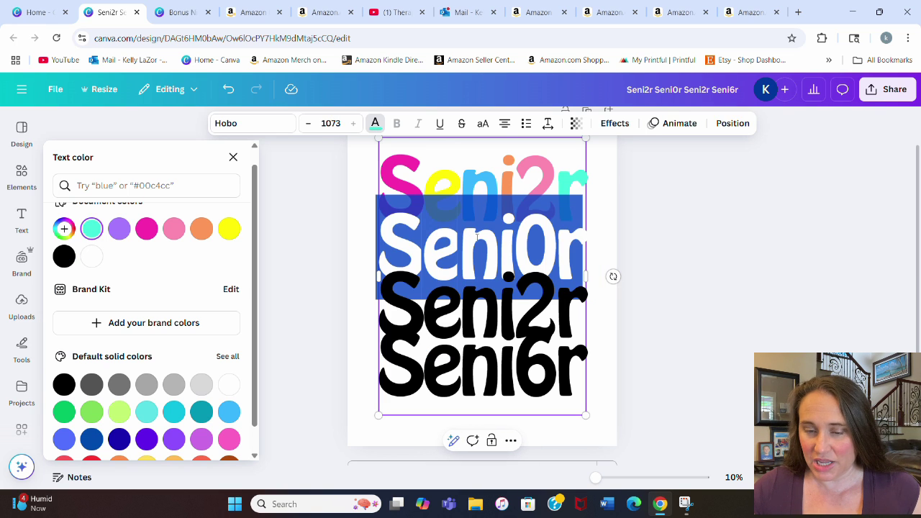
{"action": "left_click", "coordinate": [498, 236]}
{"action": "left_click_drag", "start_coordinate": [496, 237], "coordinate": [476, 237]}
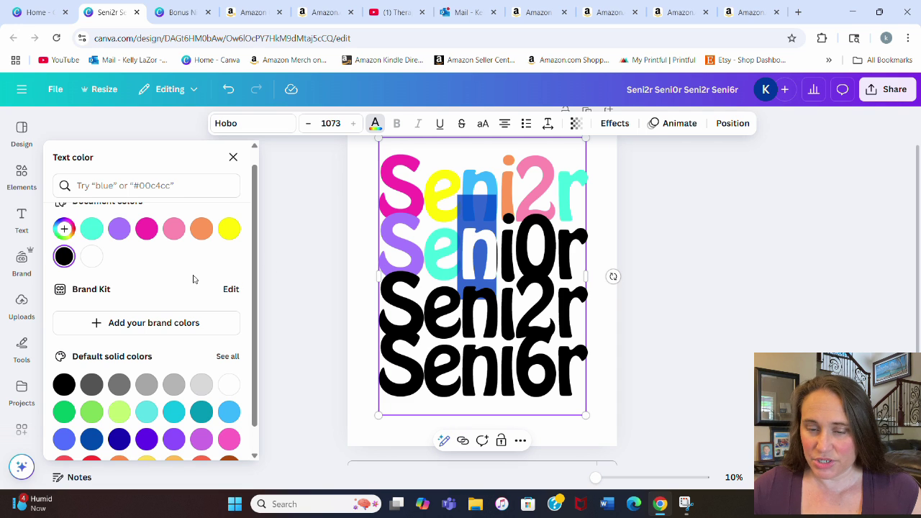
{"action": "left_click", "coordinate": [146, 228]}
Step: Colour the letter i of the second line bright yellow and its digit 0 light pink, using the document colours
{"action": "left_click", "coordinate": [507, 251]}
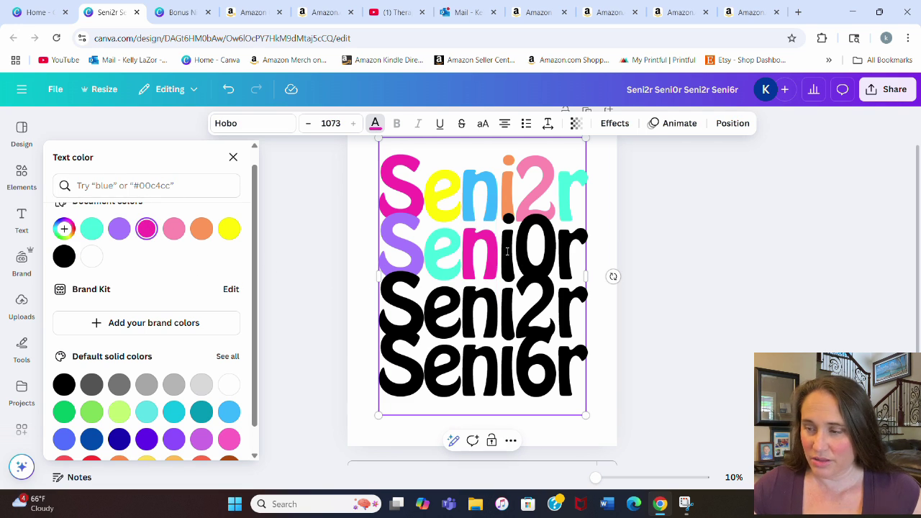
{"action": "left_click_drag", "start_coordinate": [510, 248], "coordinate": [499, 249]}
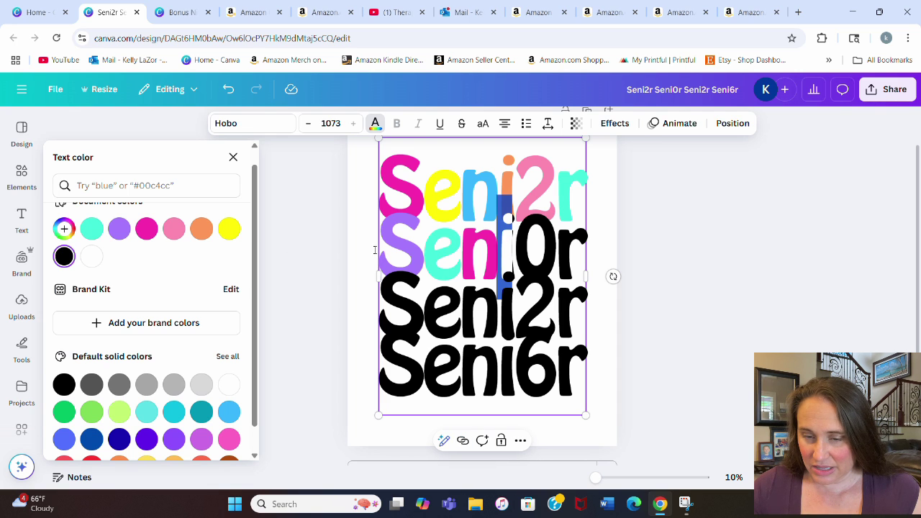
{"action": "left_click", "coordinate": [229, 229]}
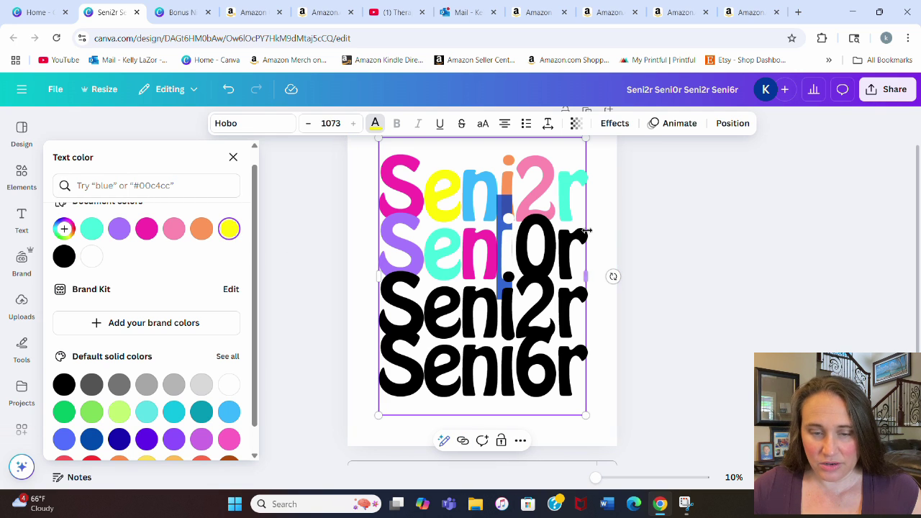
{"action": "left_click", "coordinate": [525, 245]}
{"action": "left_click_drag", "start_coordinate": [525, 243], "coordinate": [554, 245]}
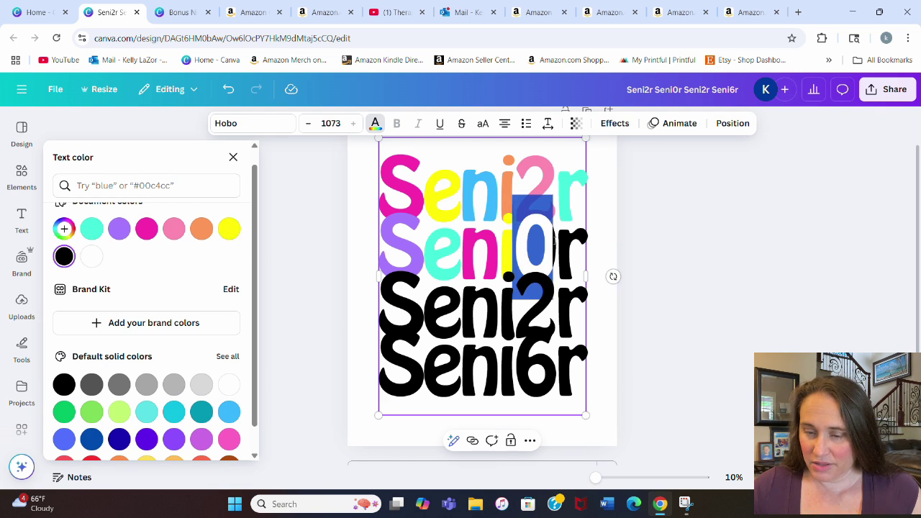
{"action": "left_click", "coordinate": [173, 228]}
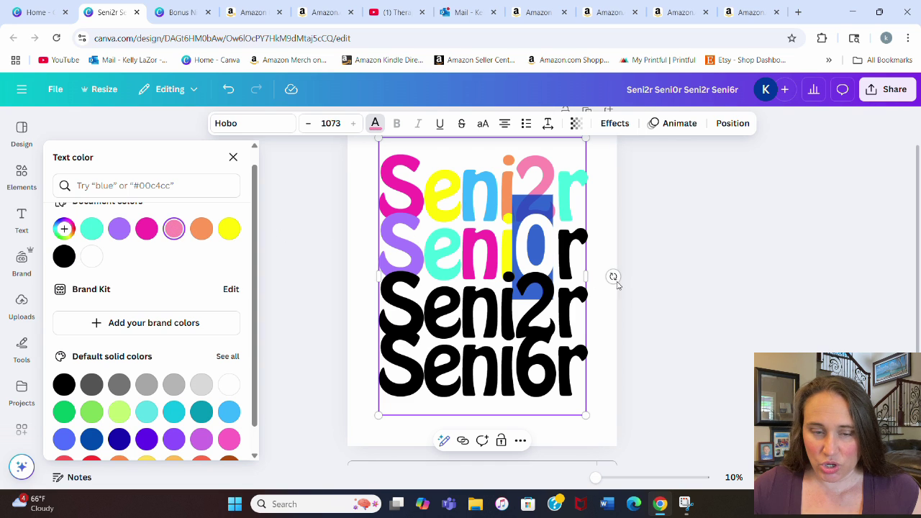
Step: Colour the letter r of the second line with the document's soft orange
{"action": "left_click", "coordinate": [555, 243]}
{"action": "left_click_drag", "start_coordinate": [556, 243], "coordinate": [577, 243]}
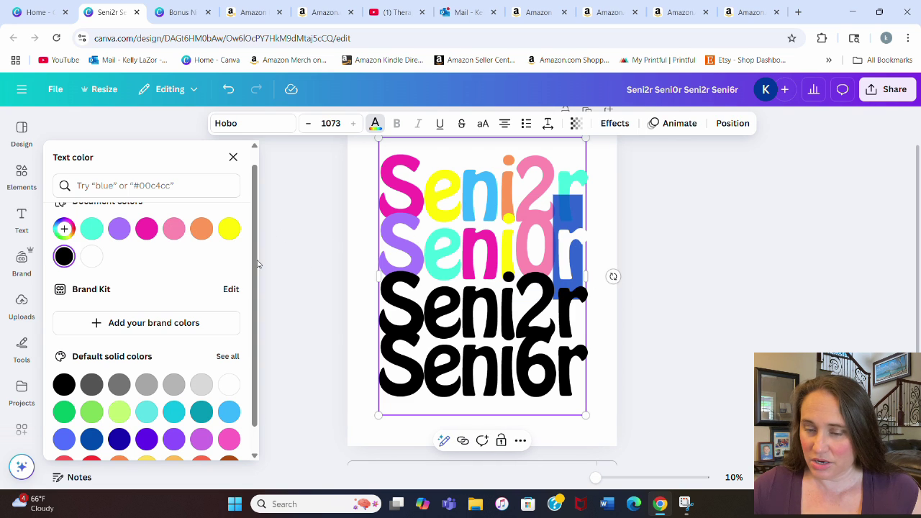
{"action": "left_click", "coordinate": [201, 229]}
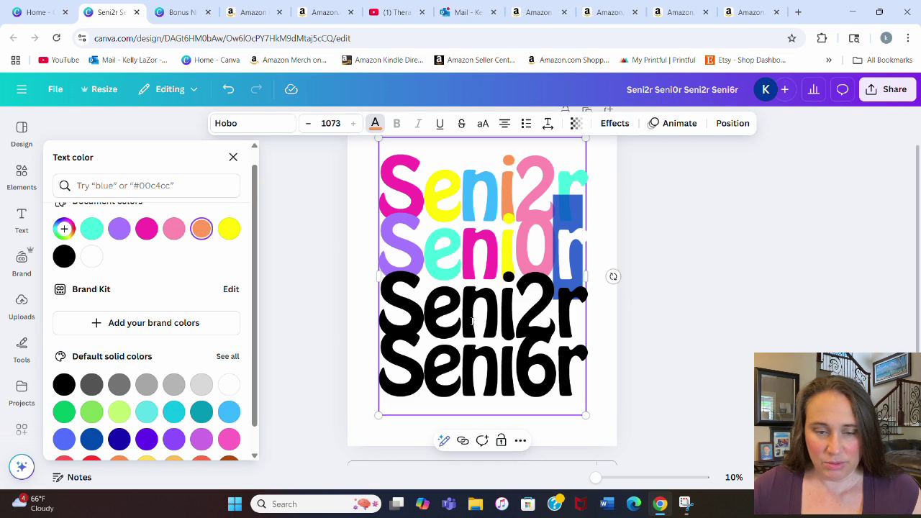
Step: Colour the letter S of the third line turquoise and its letter e soft orange, using the document colours
{"action": "left_click", "coordinate": [419, 318]}
{"action": "left_click_drag", "start_coordinate": [418, 318], "coordinate": [386, 294]}
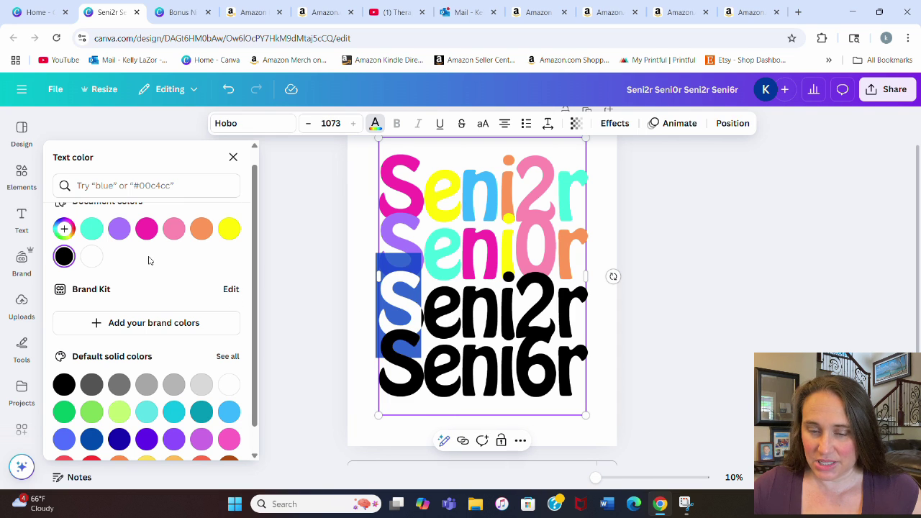
{"action": "left_click", "coordinate": [92, 229]}
{"action": "left_click", "coordinate": [421, 311]}
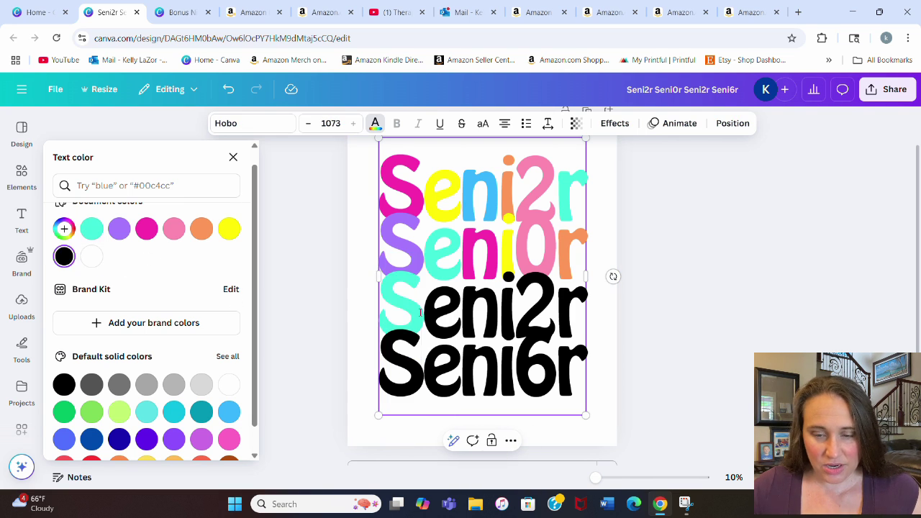
{"action": "left_click_drag", "start_coordinate": [436, 312], "coordinate": [457, 311]}
{"action": "left_click", "coordinate": [466, 294]}
{"action": "left_click", "coordinate": [201, 229]}
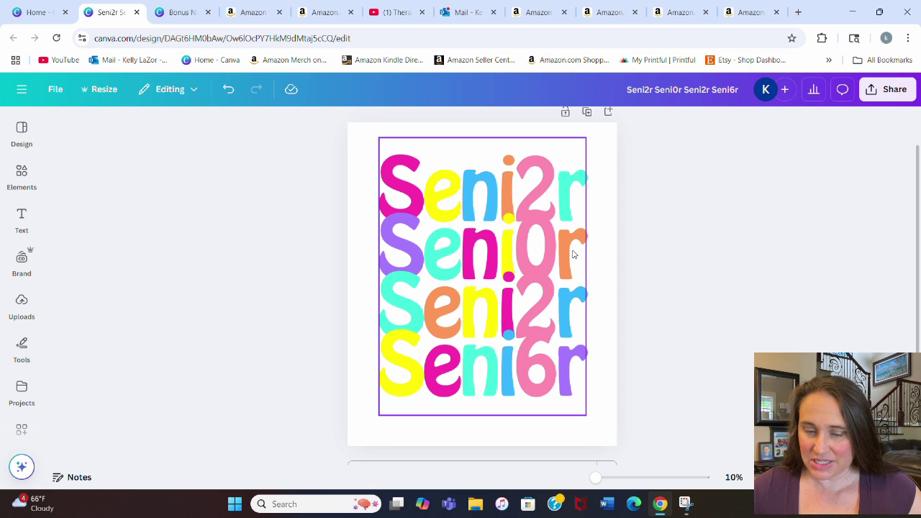
Step: Set the whole text block's letter spacing to -111 and its line spacing to 0.72
{"action": "left_click", "coordinate": [566, 175]}
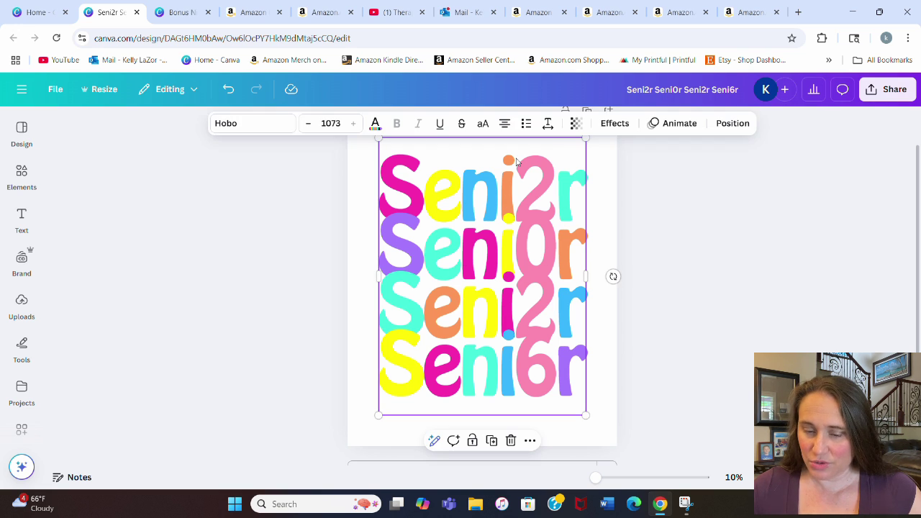
{"action": "left_click", "coordinate": [548, 123]}
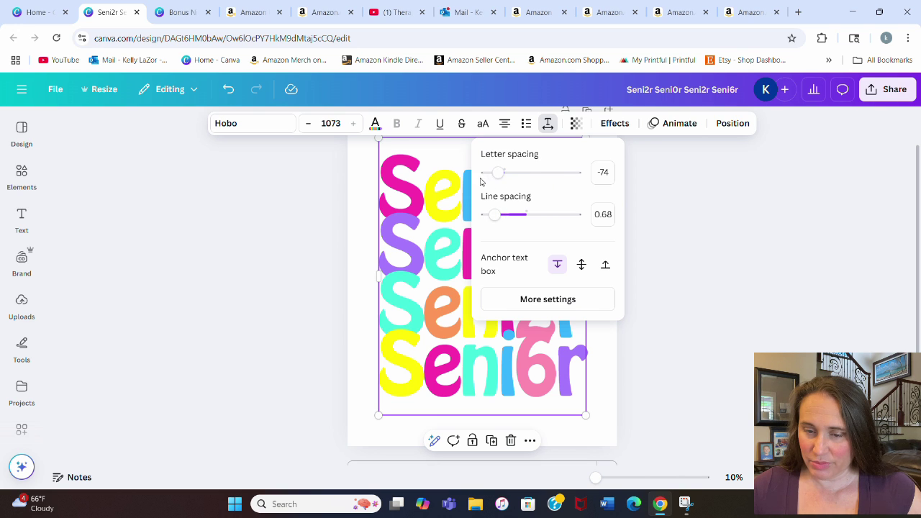
{"action": "left_click_drag", "start_coordinate": [502, 178], "coordinate": [495, 177]}
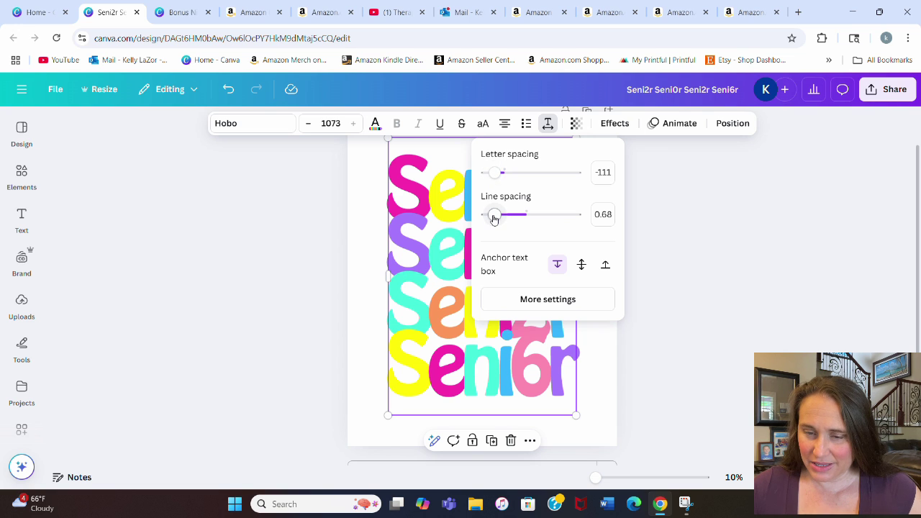
{"action": "left_click_drag", "start_coordinate": [494, 218], "coordinate": [496, 215]}
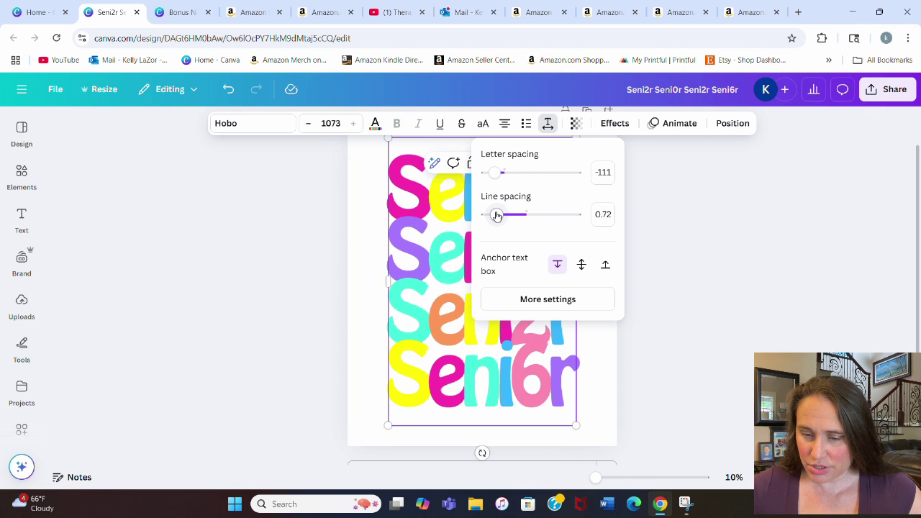
{"action": "left_click", "coordinate": [742, 290]}
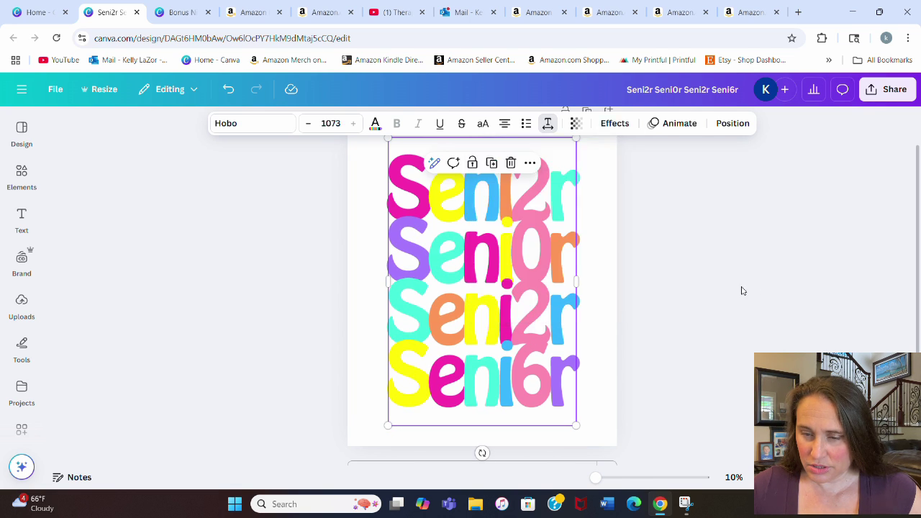
Step: Reposition the multicoloured text block so that it is centred on the page
{"action": "left_click_drag", "start_coordinate": [531, 384], "coordinate": [528, 383]}
{"action": "left_click", "coordinate": [728, 403]}
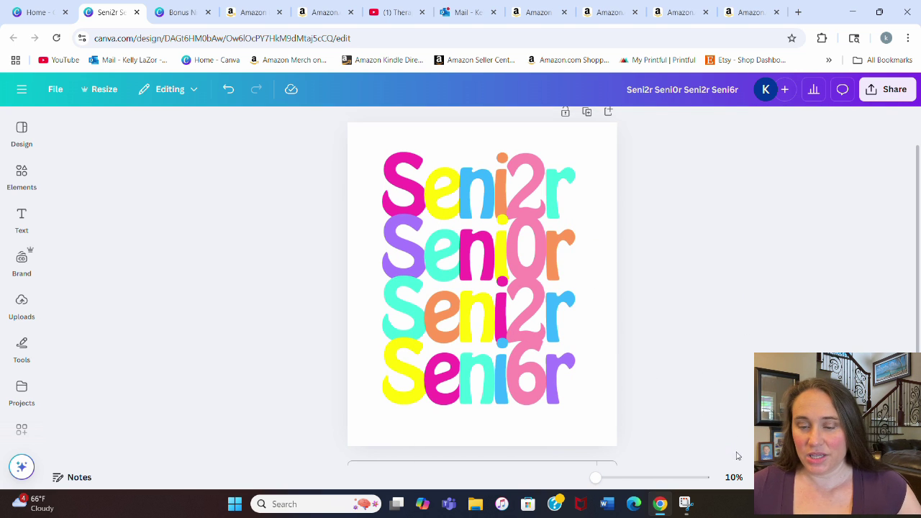
{"action": "left_click_drag", "start_coordinate": [495, 338], "coordinate": [509, 344]}
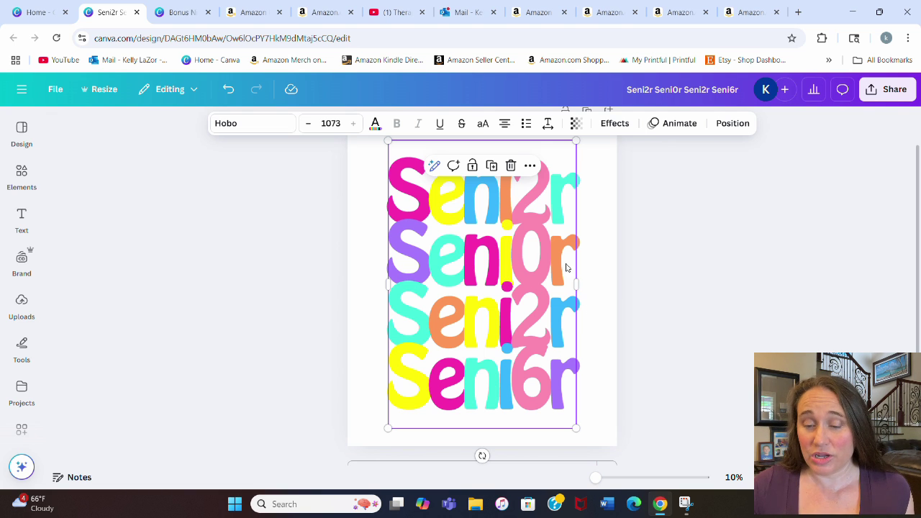
Step: Apply an Outline effect to the whole text block with colour #AD006B and thickness 20
{"action": "left_click", "coordinate": [615, 124]}
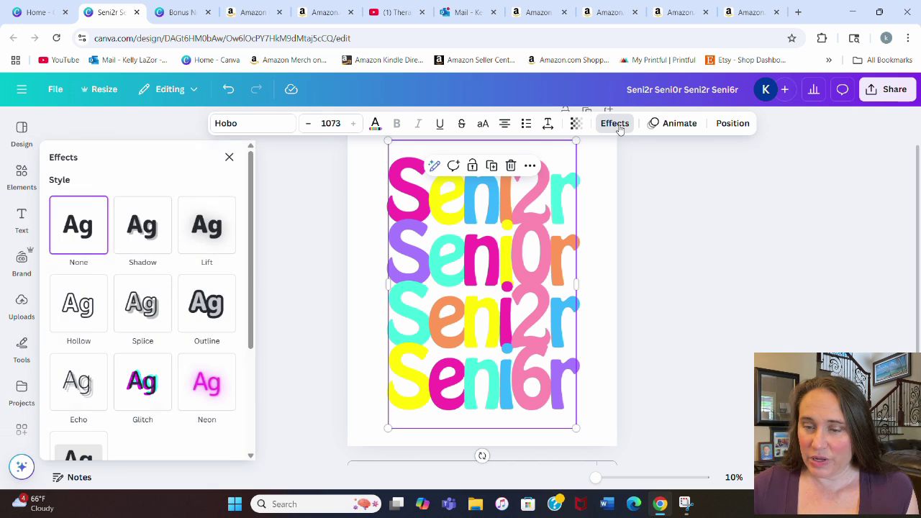
{"action": "left_click", "coordinate": [209, 312]}
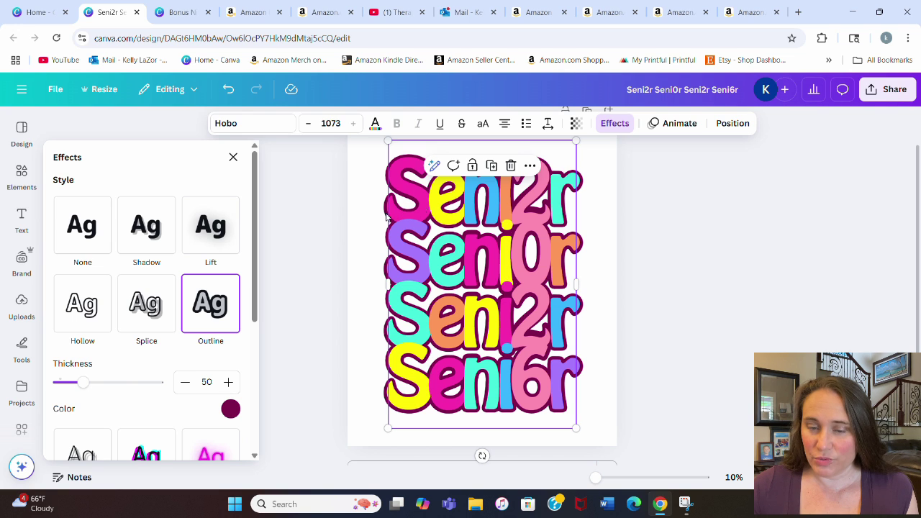
{"action": "left_click", "coordinate": [229, 408]}
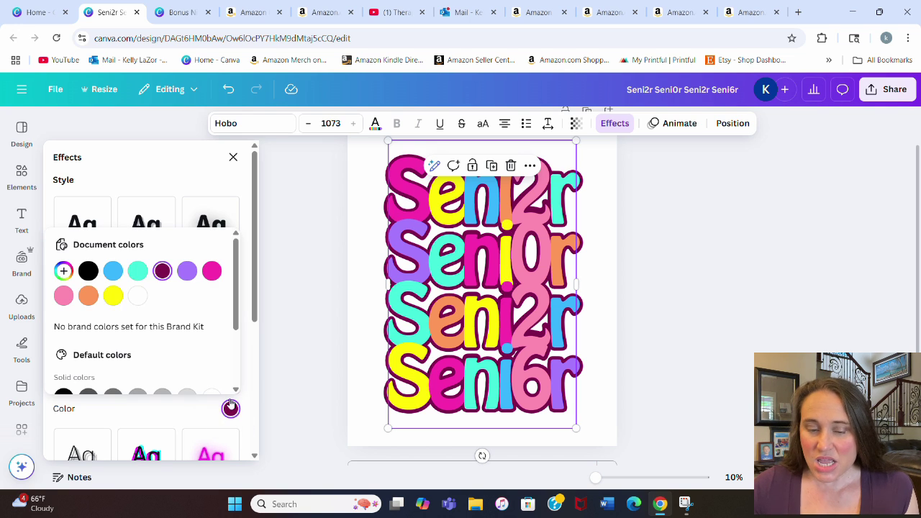
{"action": "left_click", "coordinate": [63, 270]}
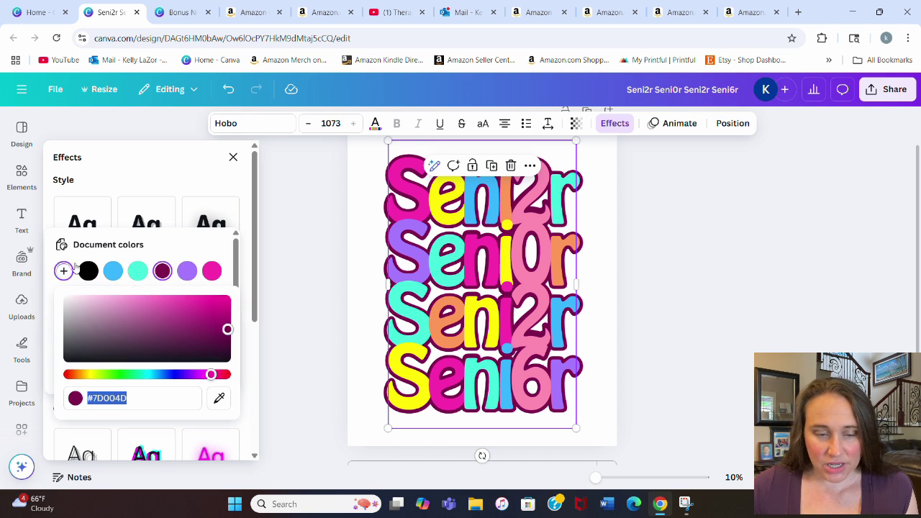
{"action": "left_click_drag", "start_coordinate": [224, 320], "coordinate": [244, 320]}
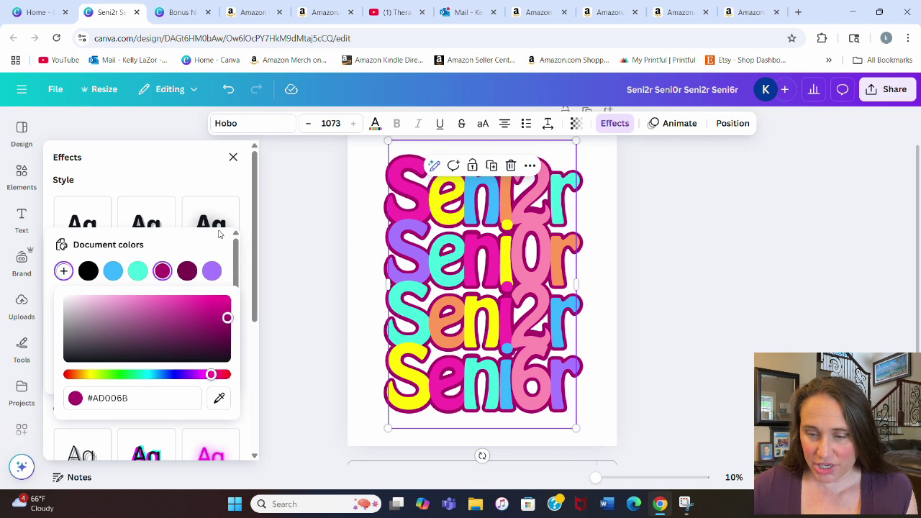
{"action": "left_click", "coordinate": [197, 177]}
{"action": "left_click_drag", "start_coordinate": [83, 382], "coordinate": [68, 386]}
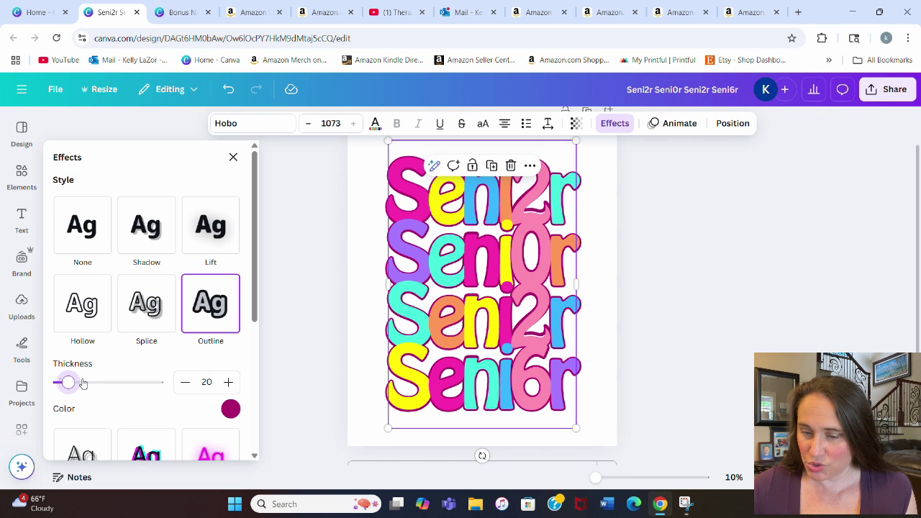
{"action": "left_click", "coordinate": [688, 324]}
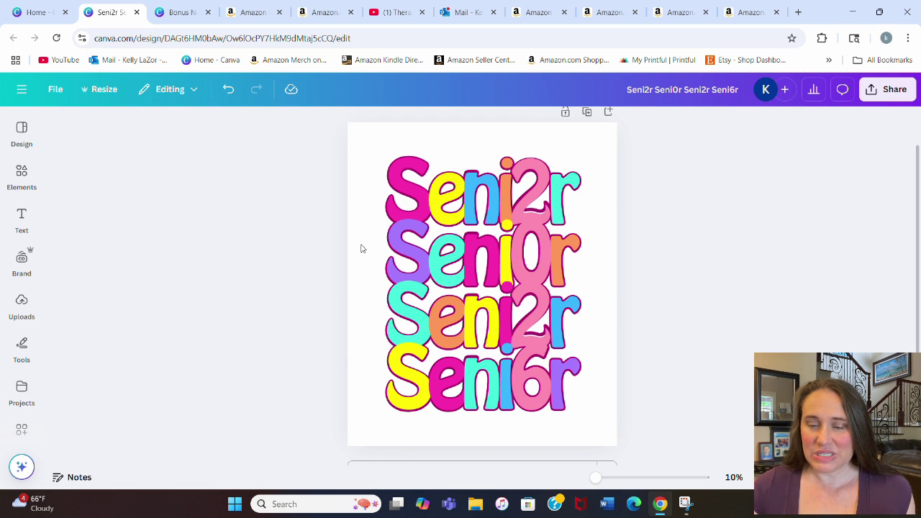
Step: Search the elements library for flower graphics and add the pink daisy with dark outlines and a yellow centre
{"action": "left_click", "coordinate": [21, 177]}
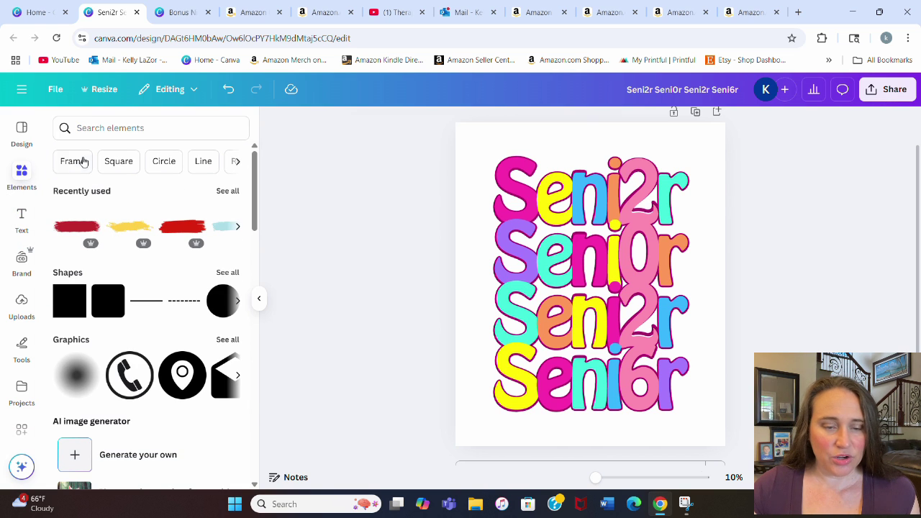
{"action": "left_click", "coordinate": [113, 131]}
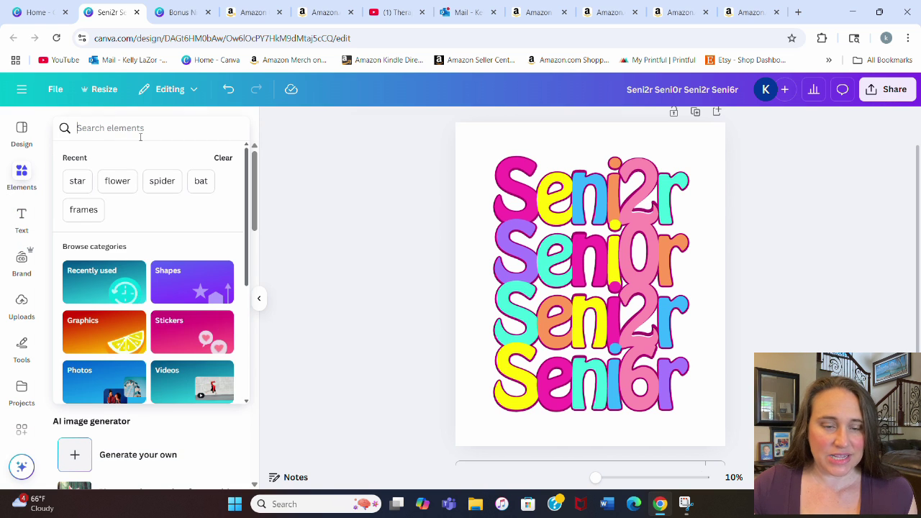
{"action": "type", "text": "flowe"}
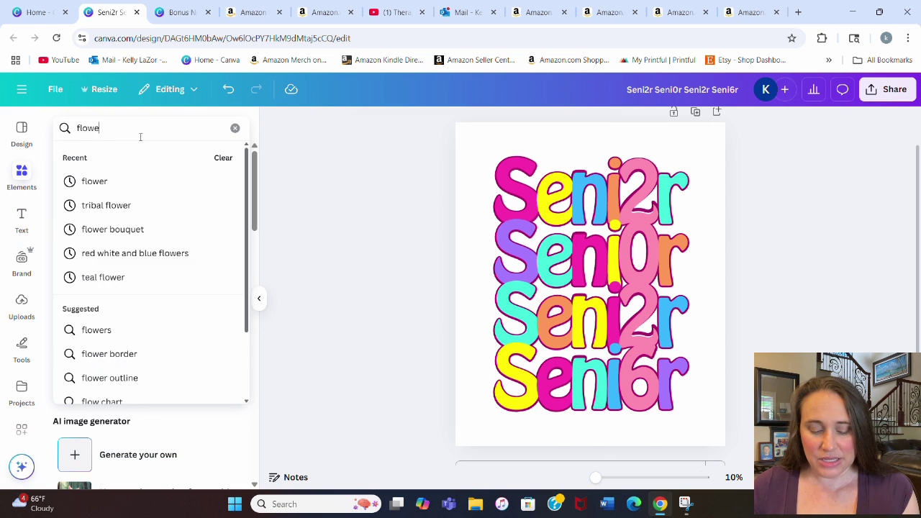
{"action": "type", "text": "r"}
{"action": "key", "text": "Return"}
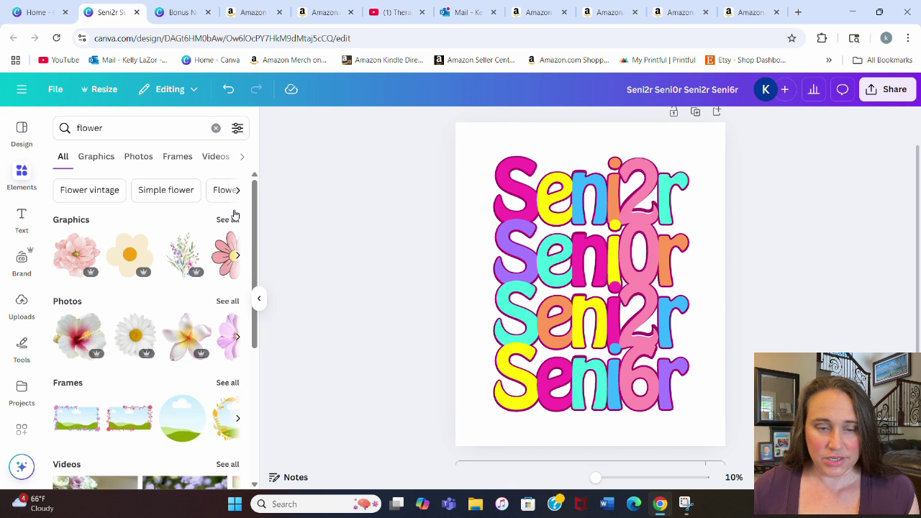
{"action": "left_click", "coordinate": [231, 218]}
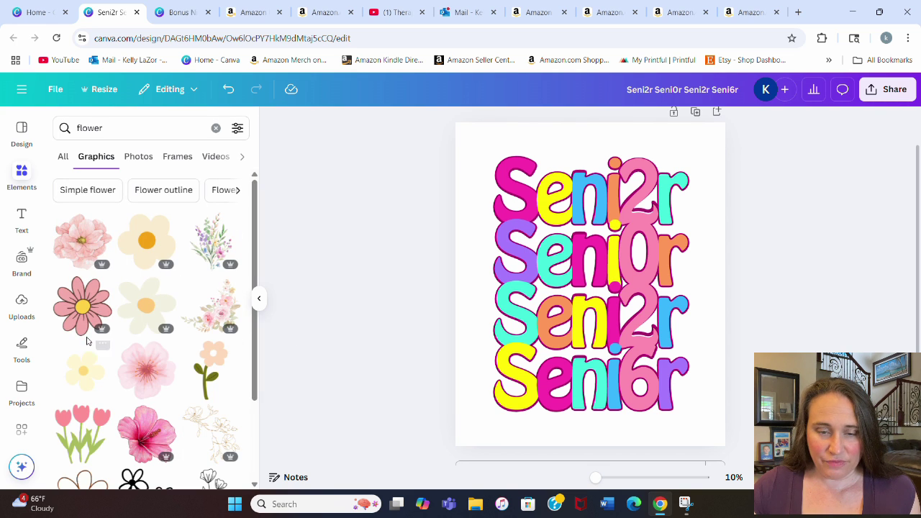
{"action": "left_click", "coordinate": [85, 306]}
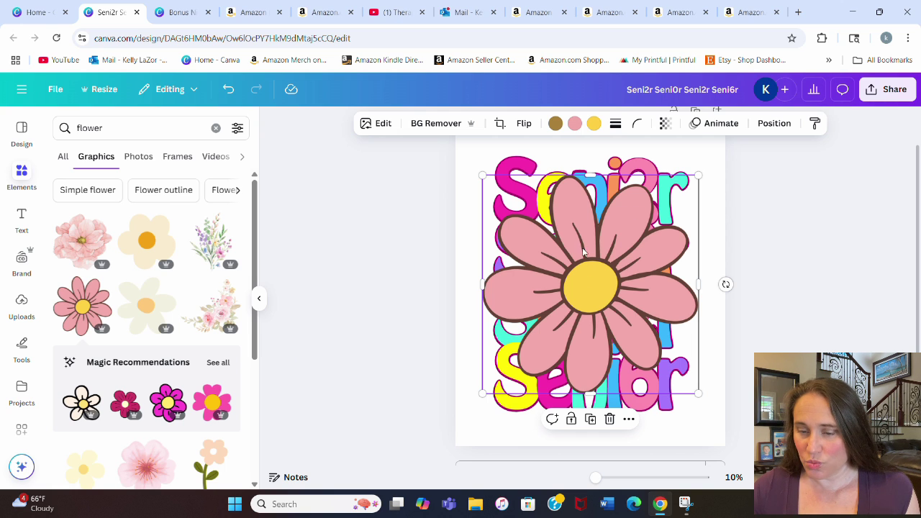
Step: Recolour the daisy's centre bright yellow and its petals light pink, using the document colours
{"action": "left_click", "coordinate": [595, 125]}
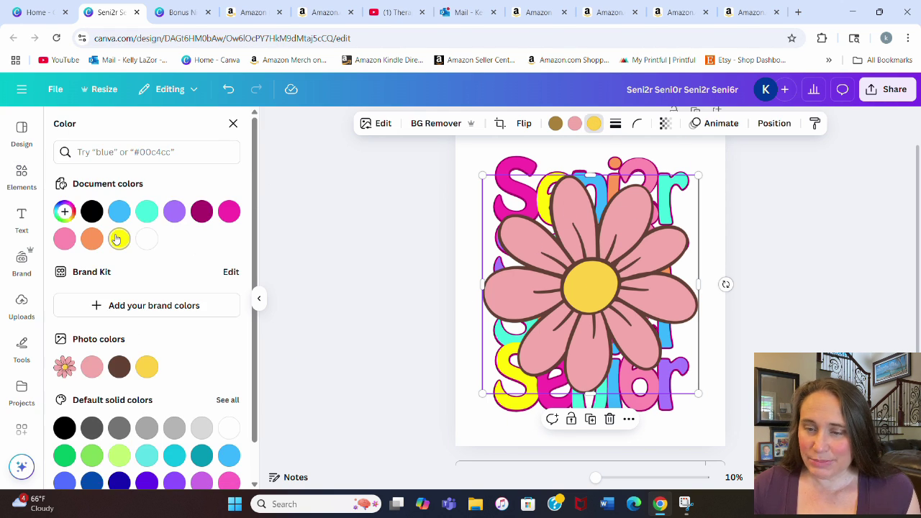
{"action": "left_click", "coordinate": [573, 127]}
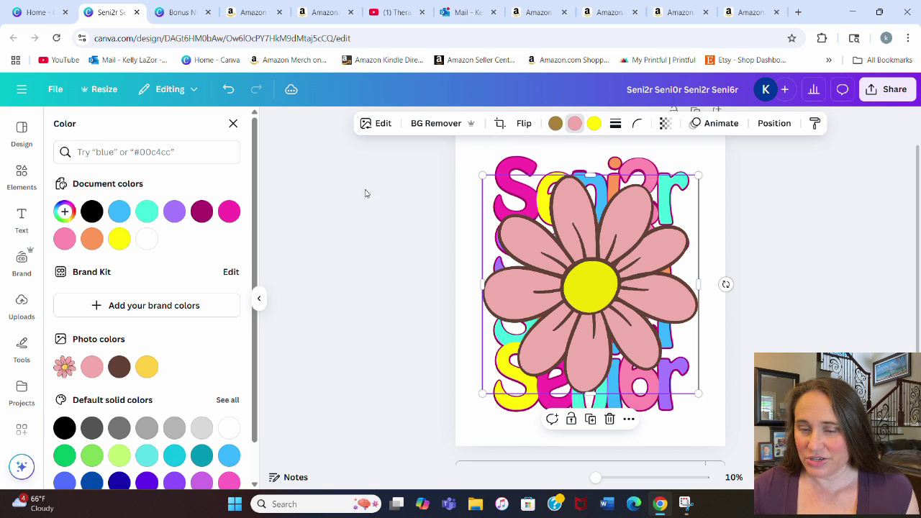
{"action": "left_click", "coordinate": [64, 238]}
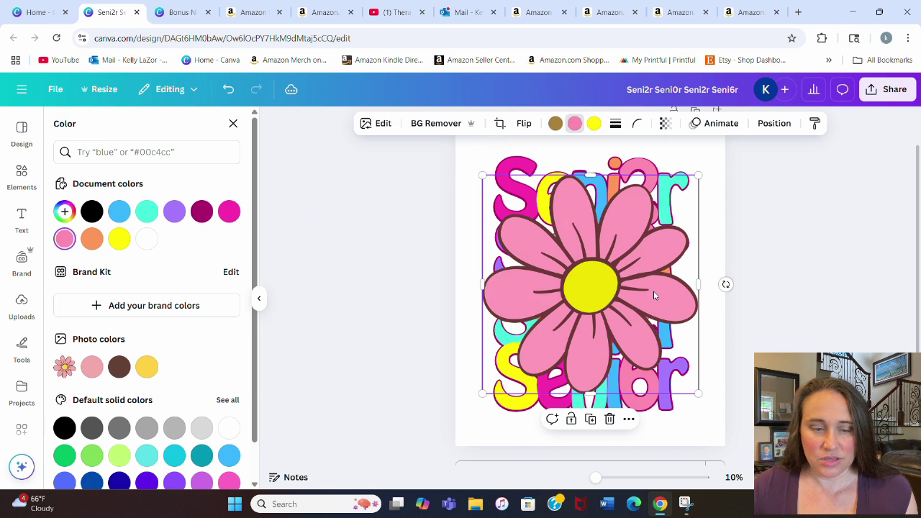
Step: Try the document's dark magenta and the photo colour gray brown as the daisy's brown accent colour, and undo the recolouring
{"action": "left_click", "coordinate": [556, 125]}
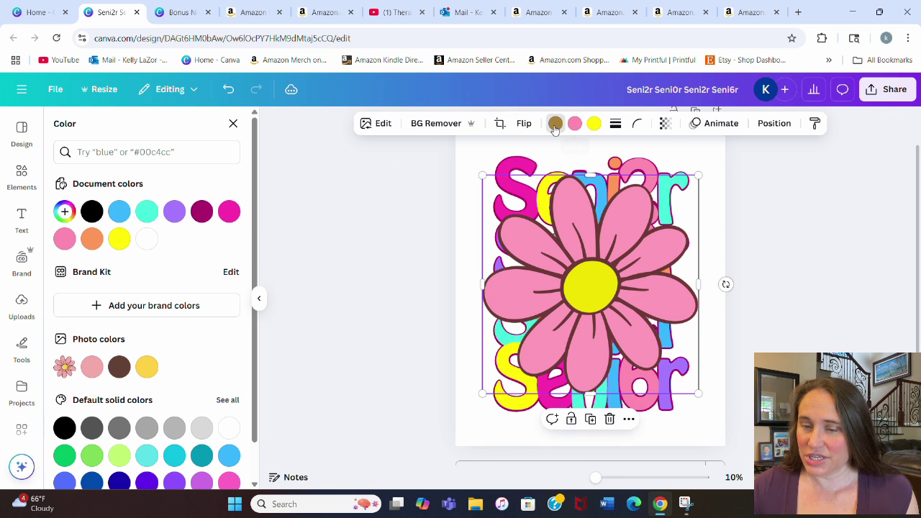
{"action": "left_click", "coordinate": [202, 212]}
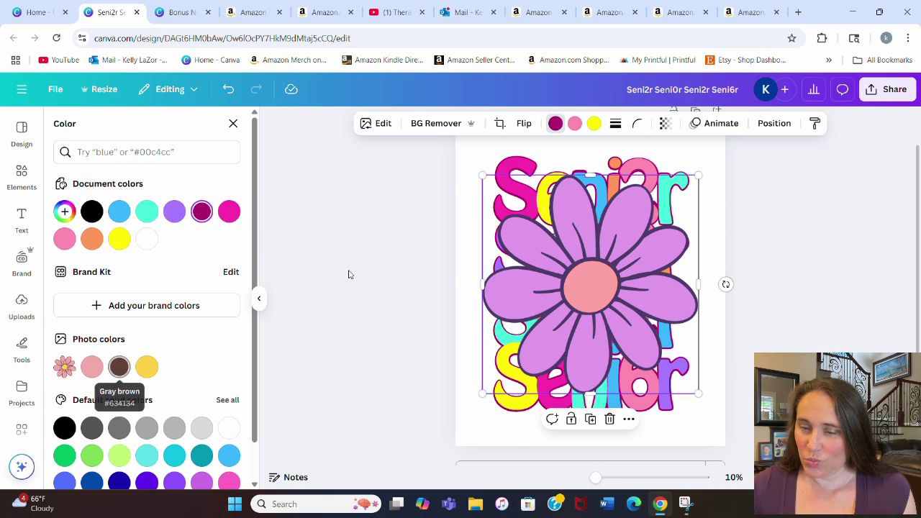
{"action": "left_click", "coordinate": [119, 367]}
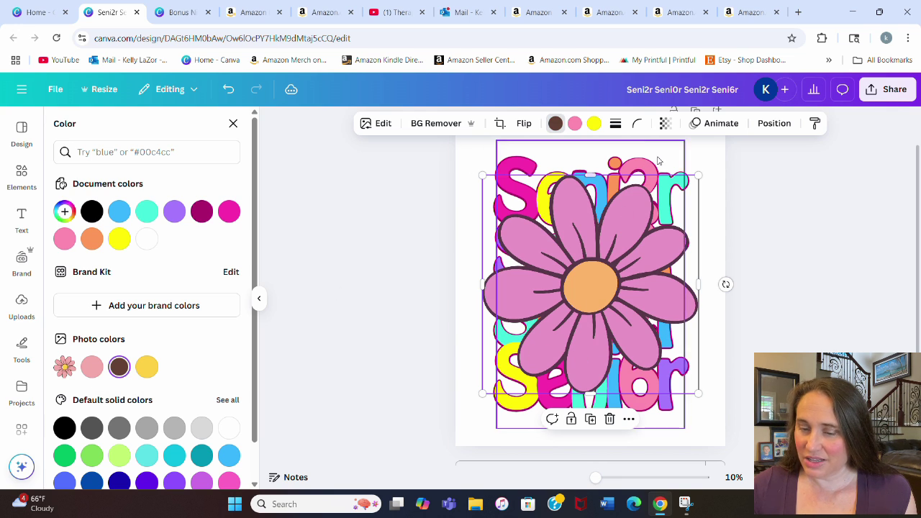
{"action": "key", "text": "ctrl+z"}
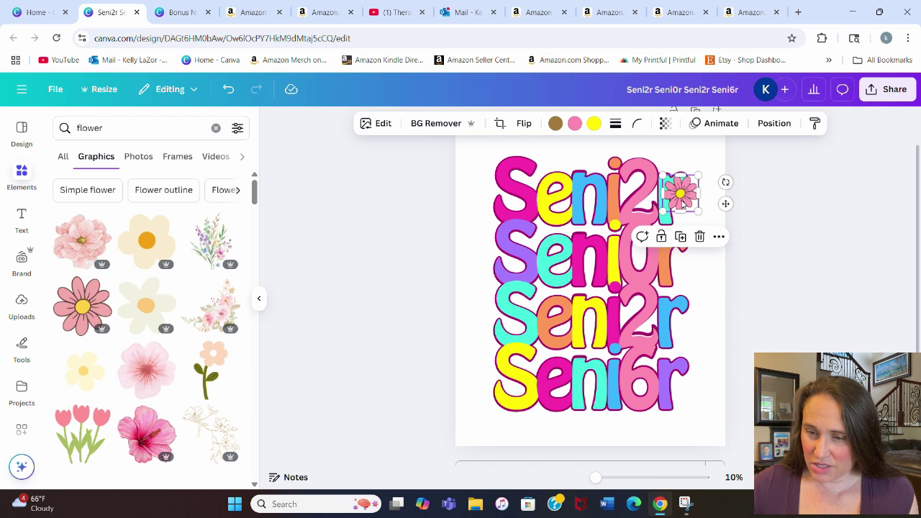
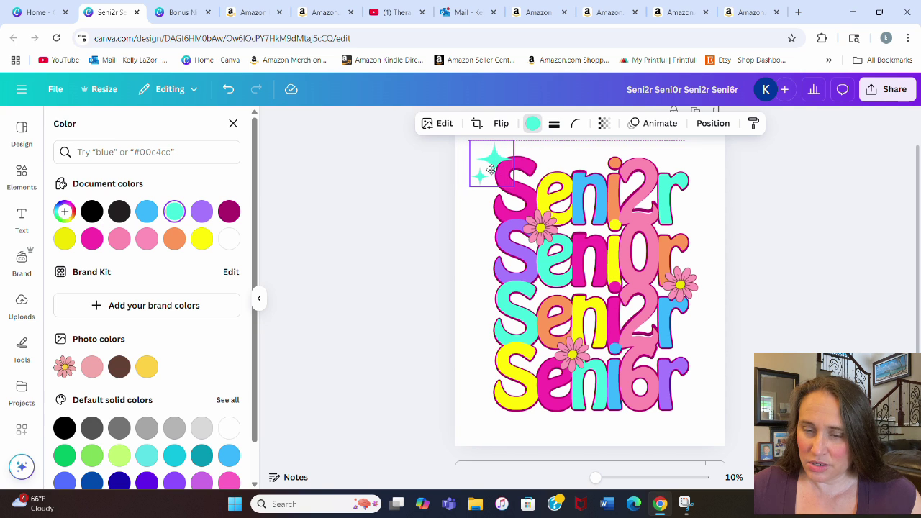
Step: Position the turquoise sparkle at the first line's S and place a horizontally flipped copy below the S and e of the fourth line
{"action": "left_click_drag", "start_coordinate": [492, 170], "coordinate": [490, 168]}
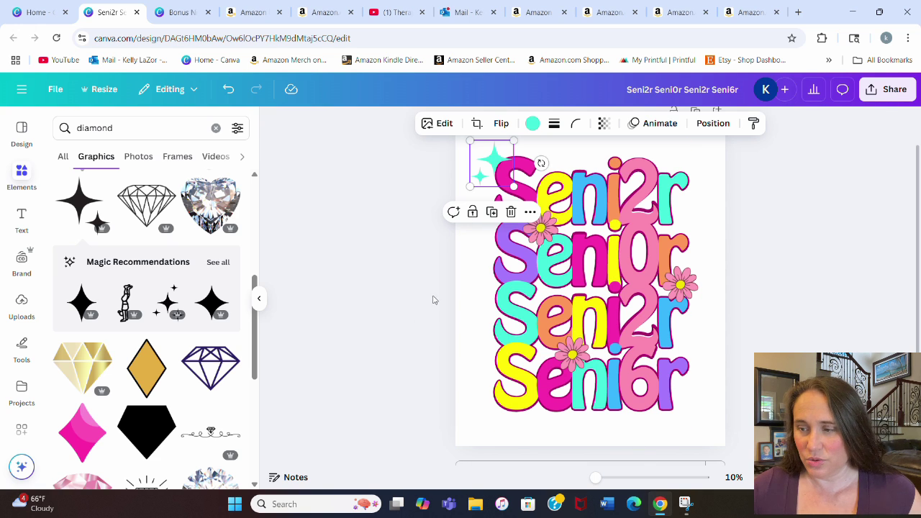
{"action": "left_click_drag", "start_coordinate": [507, 167], "coordinate": [536, 410]}
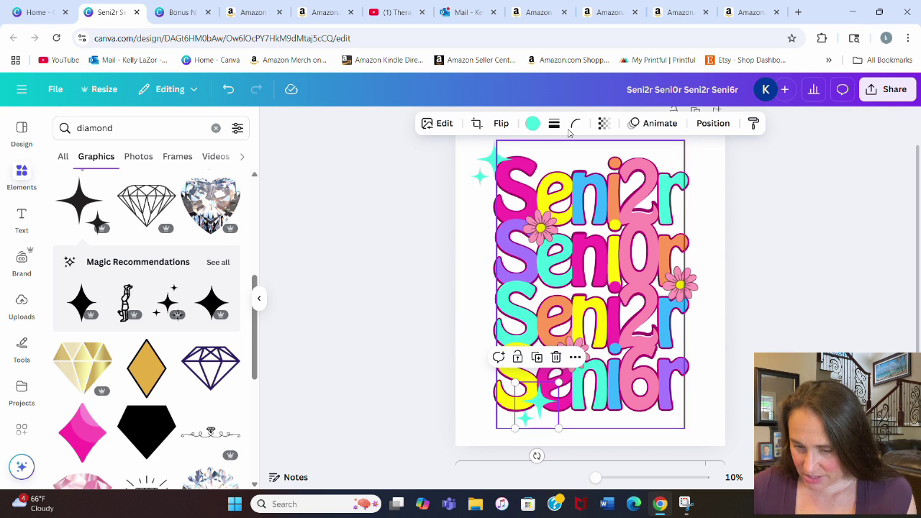
{"action": "left_click", "coordinate": [506, 125]}
{"action": "left_click", "coordinate": [475, 154]}
{"action": "left_click", "coordinate": [545, 425]}
{"action": "left_click_drag", "start_coordinate": [545, 424], "coordinate": [545, 422]}
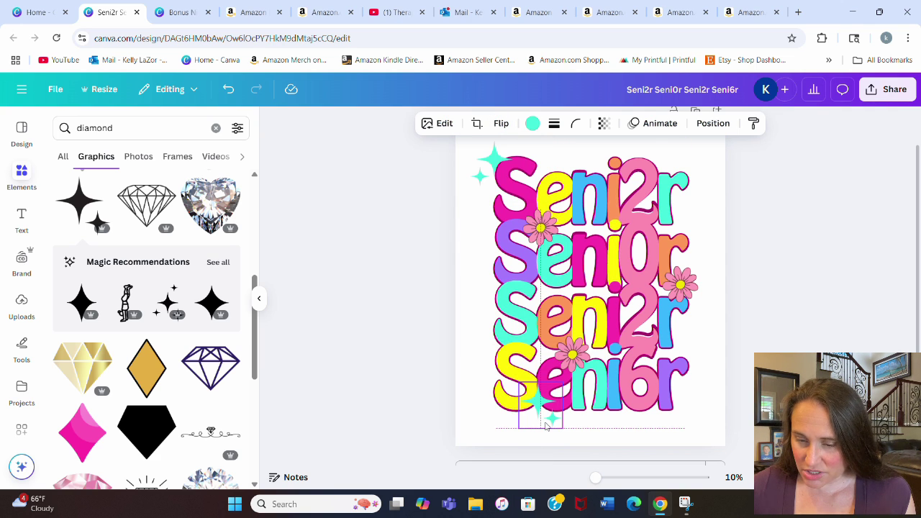
{"action": "left_click", "coordinate": [799, 335]}
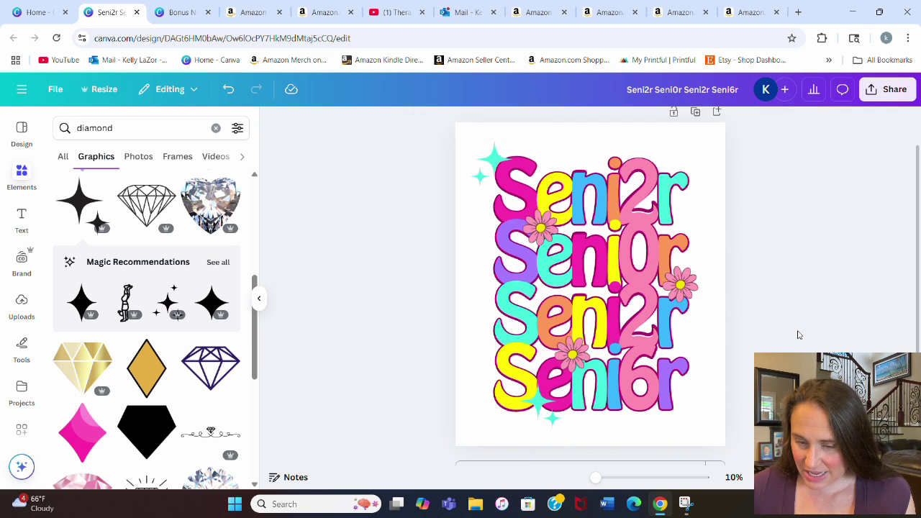
{"action": "left_click", "coordinate": [545, 407]}
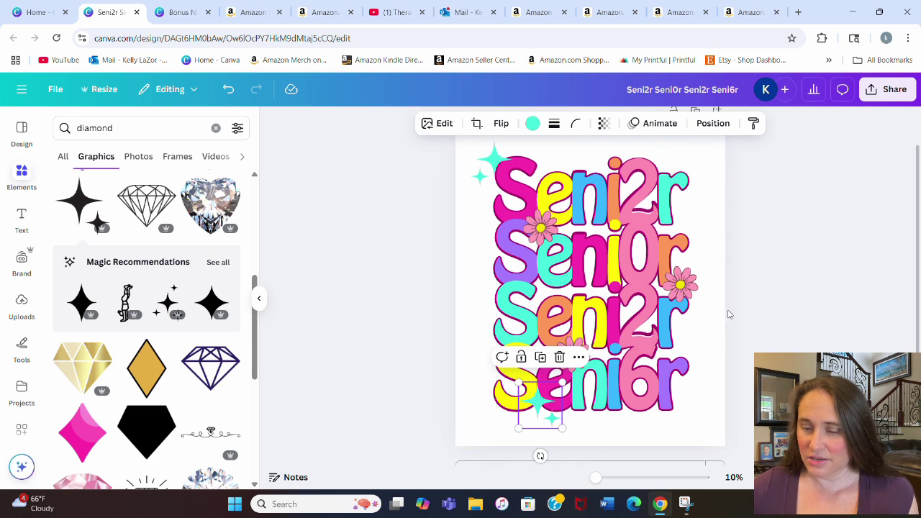
{"action": "left_click", "coordinate": [797, 280]}
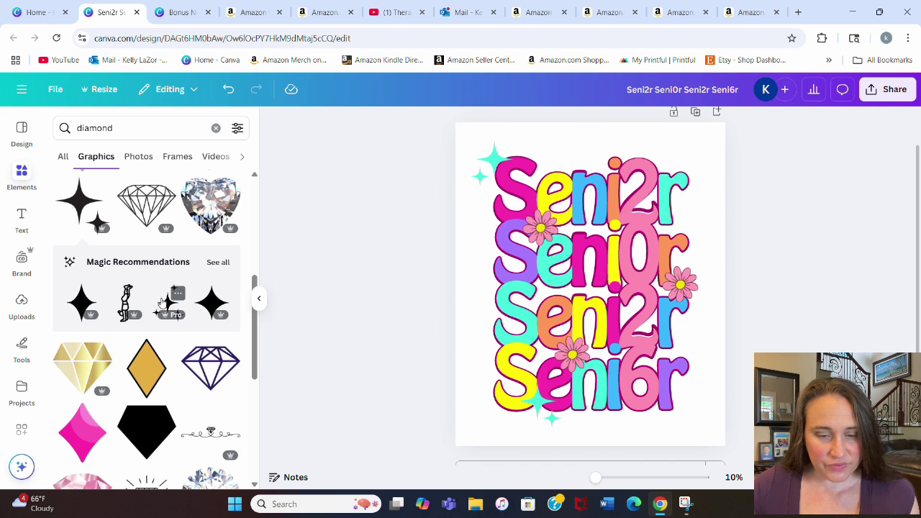
Step: Add the recommended black four-star sparkle graphic, shrink it and place it between the 6 and r at the end of the fourth line
{"action": "mouse_move", "coordinate": [175, 302]}
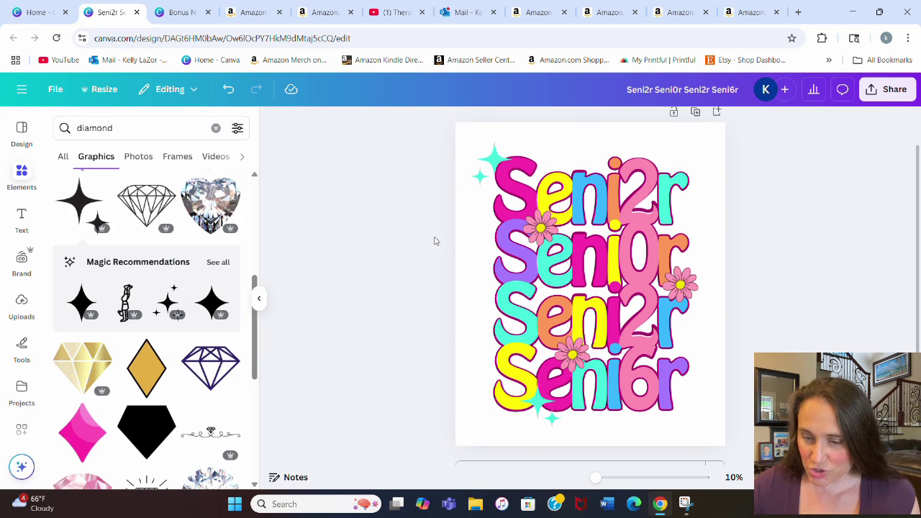
{"action": "left_click", "coordinate": [175, 301]}
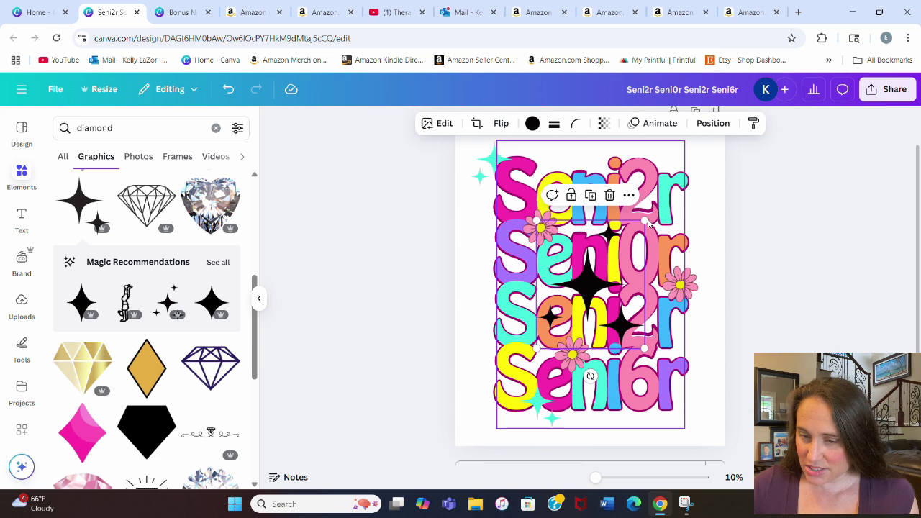
{"action": "left_click_drag", "start_coordinate": [644, 220], "coordinate": [577, 299]}
{"action": "left_click_drag", "start_coordinate": [554, 330], "coordinate": [653, 355]}
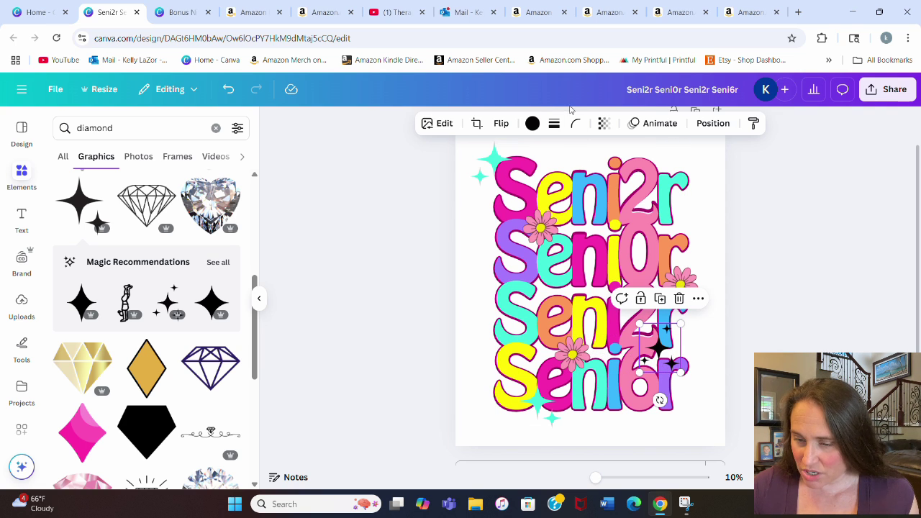
Step: Colour the four-star sparkle bright yellow, using the document colours
{"action": "left_click", "coordinate": [532, 123]}
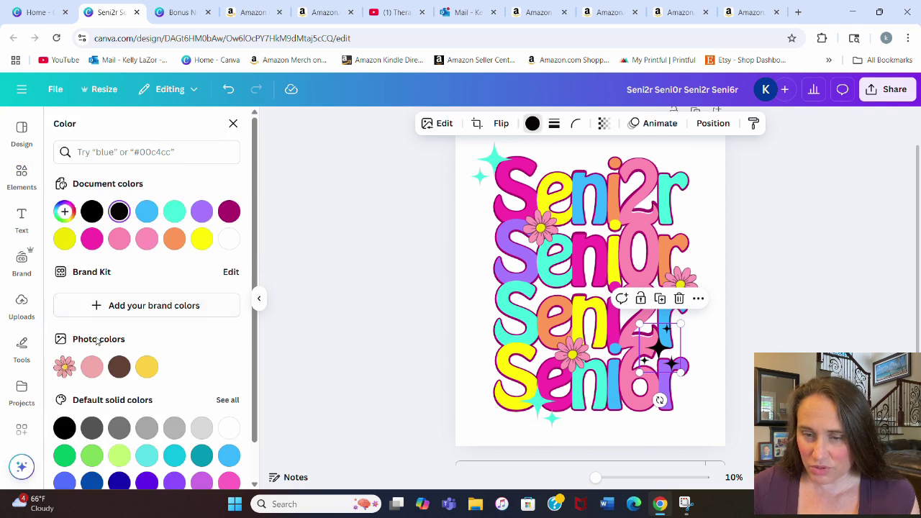
{"action": "left_click", "coordinate": [202, 240]}
{"action": "left_click", "coordinate": [803, 331]}
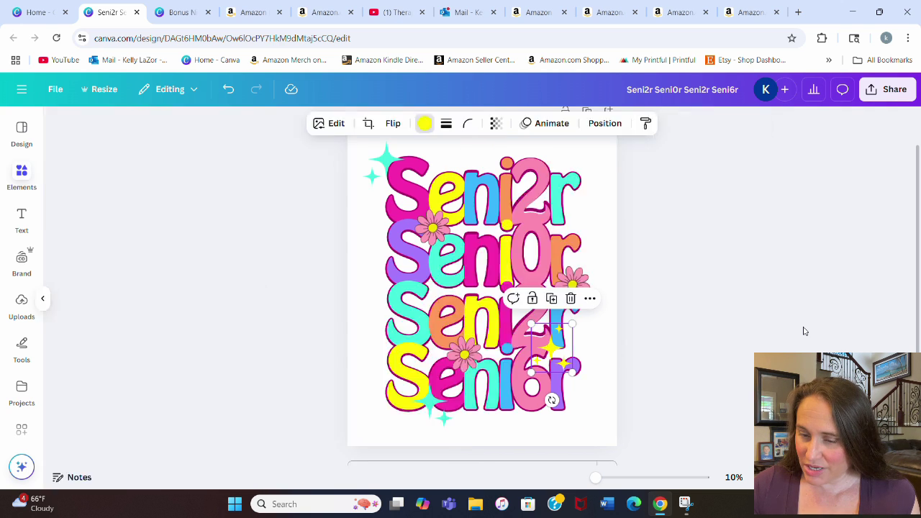
Step: Place a copy of the yellow four-star sparkle over the letter n between the first and second lines
{"action": "left_click", "coordinate": [661, 348]}
{"action": "left_click_drag", "start_coordinate": [660, 348], "coordinate": [592, 235]}
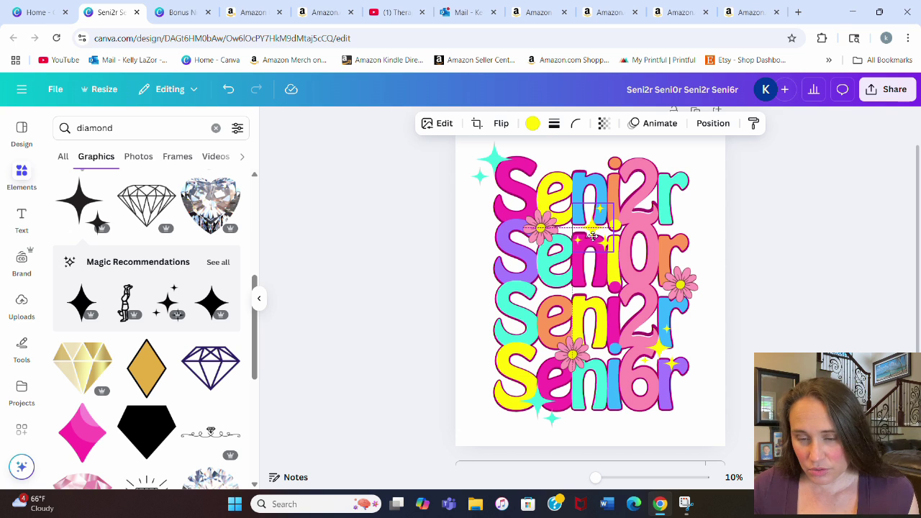
Step: Move the yellow four-star sparkle copy up onto the gap between the letters n and i of the first and second lines
{"action": "left_click_drag", "start_coordinate": [593, 235], "coordinate": [608, 216]}
{"action": "left_click", "coordinate": [840, 246]}
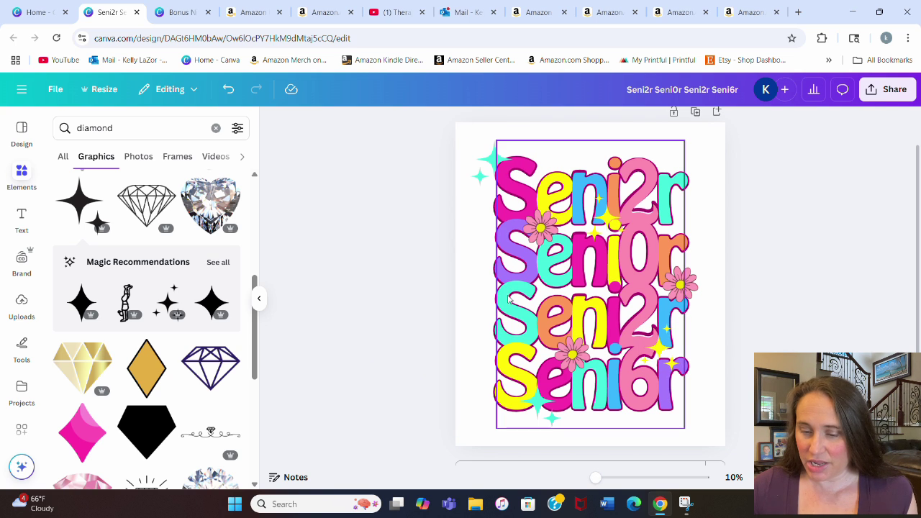
Step: Copy the hex code of the Senior text's dark magenta outline colour, #AD006B
{"action": "left_click", "coordinate": [491, 159]}
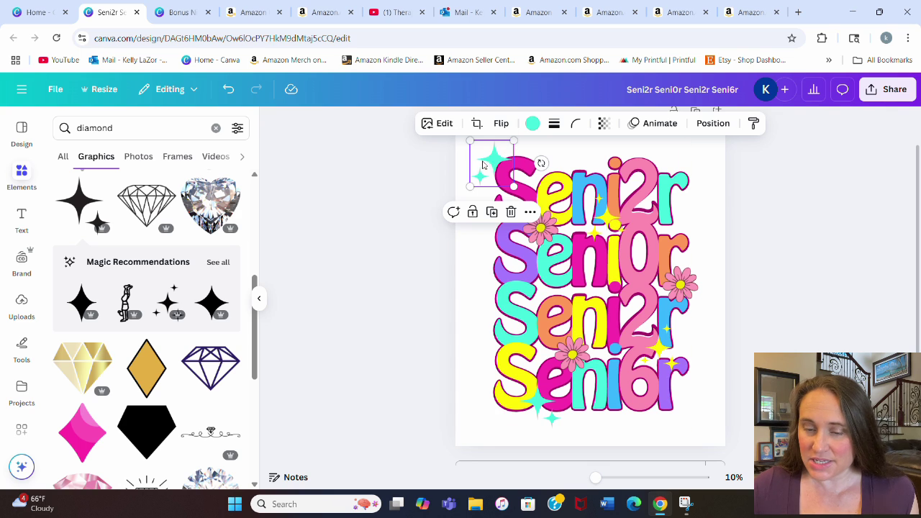
{"action": "left_click", "coordinate": [538, 188]}
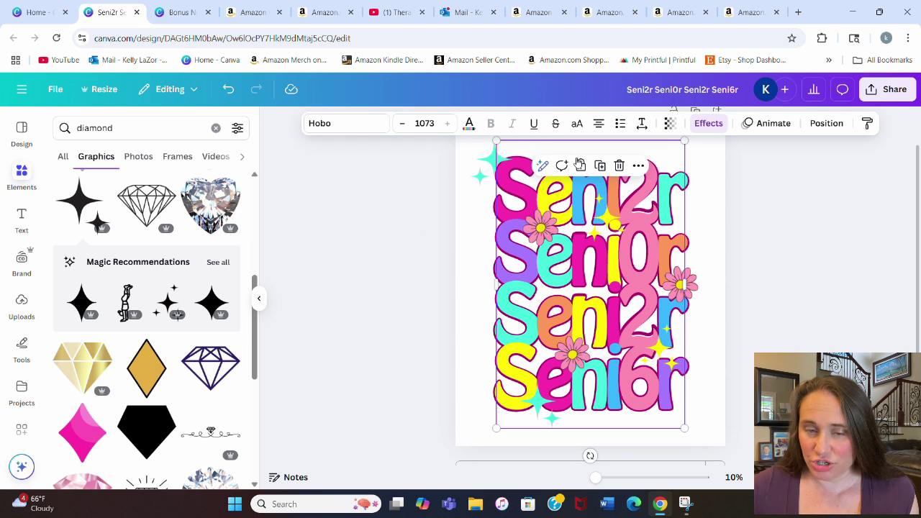
{"action": "left_click", "coordinate": [707, 125]}
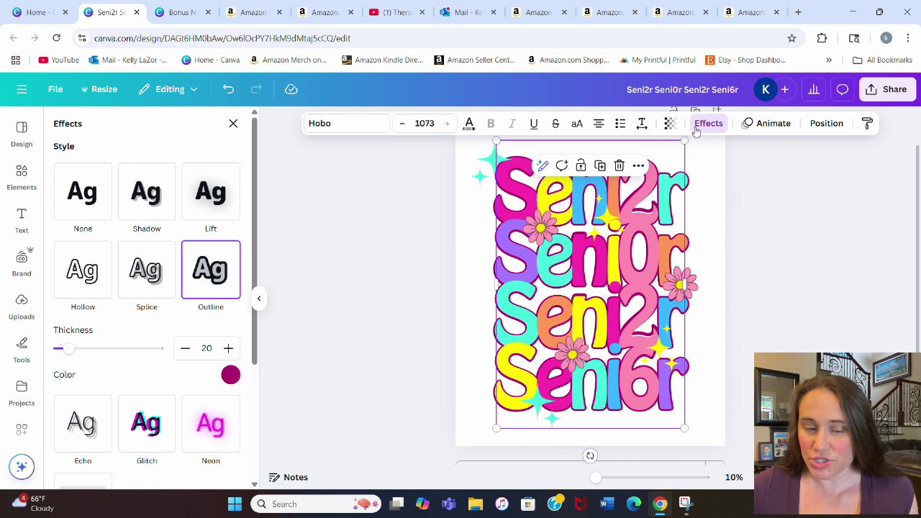
{"action": "left_click", "coordinate": [230, 375]}
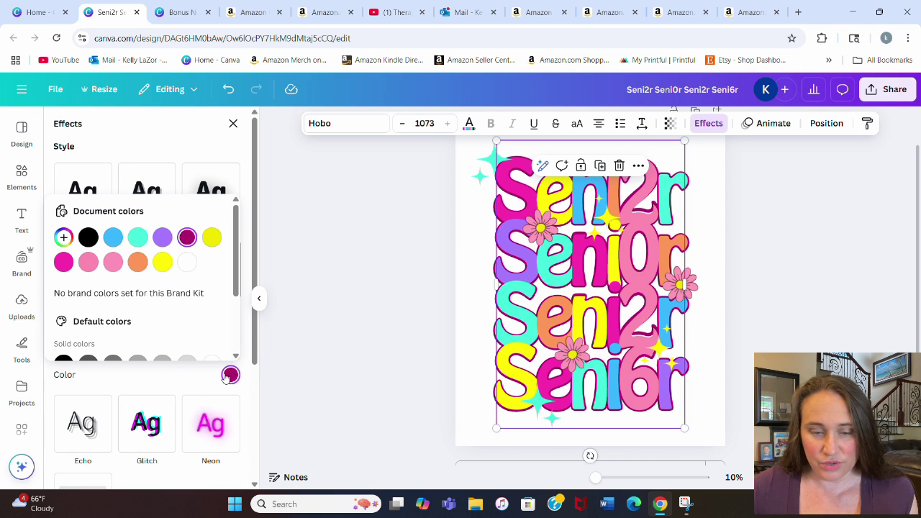
{"action": "left_click", "coordinate": [63, 238]}
{"action": "key", "text": "ctrl+c"}
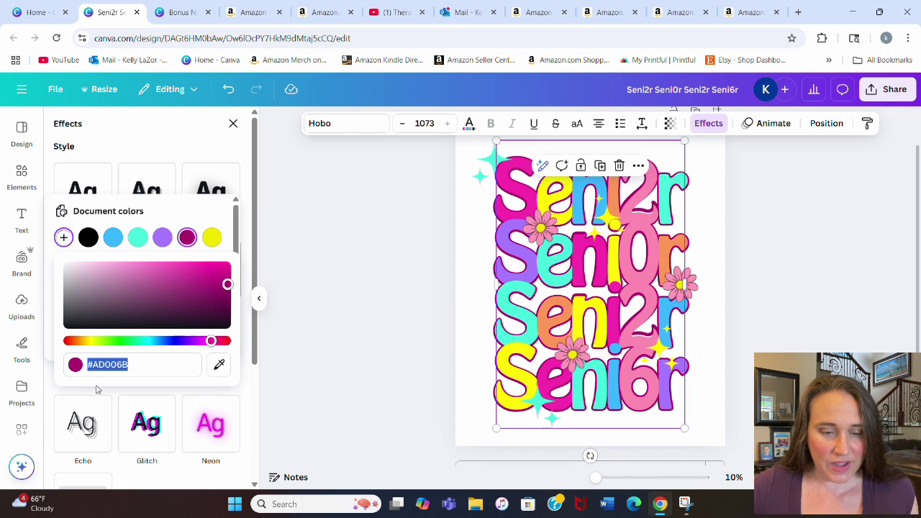
{"action": "right_click", "coordinate": [107, 368]}
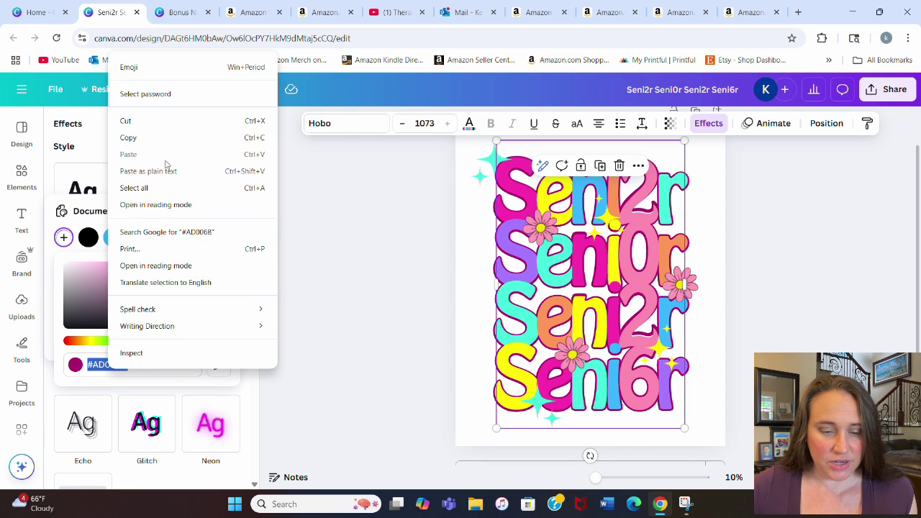
{"action": "left_click", "coordinate": [127, 144]}
{"action": "left_click", "coordinate": [331, 220]}
{"action": "left_click", "coordinate": [331, 220]}
Step: Give the turquoise sparkle at the first line's S an Outline shadow in #AD006B with size 51
{"action": "left_click", "coordinate": [472, 172]}
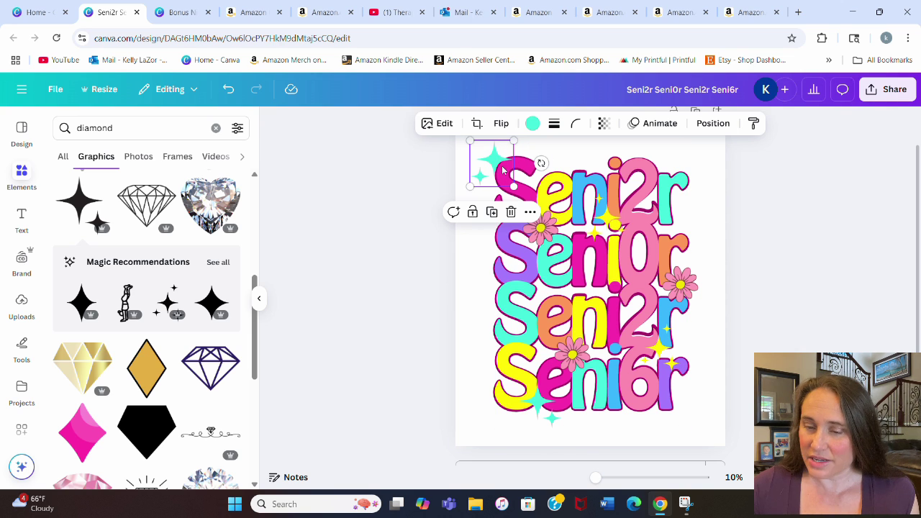
{"action": "left_click", "coordinate": [437, 123]}
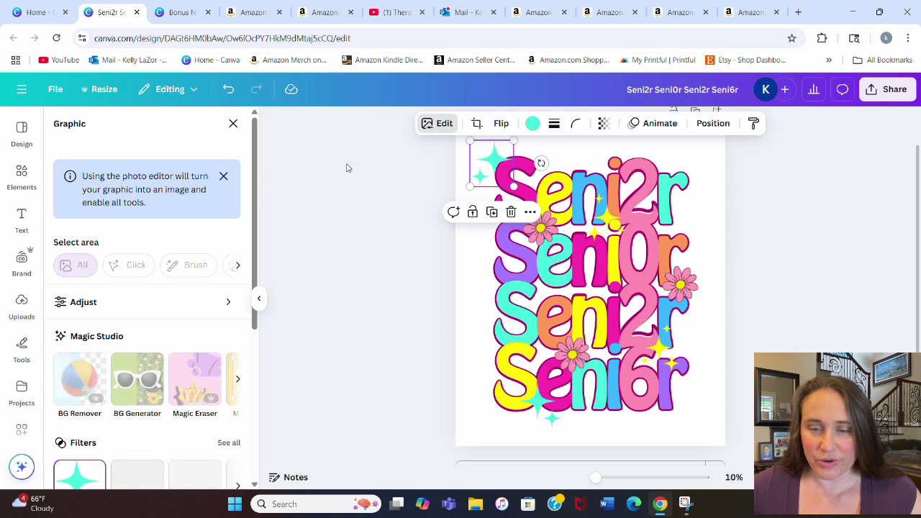
{"action": "scroll", "coordinate": [126, 359], "scroll_direction": "down", "scroll_amount": 3}
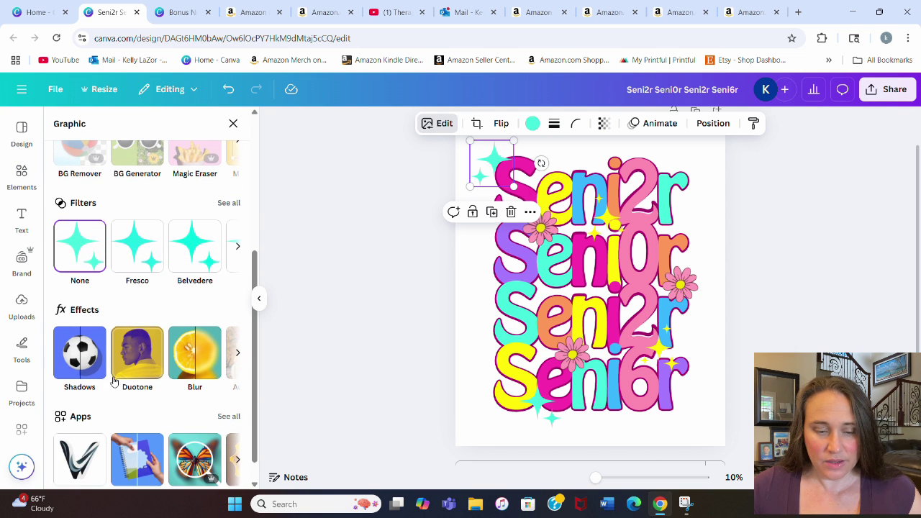
{"action": "left_click", "coordinate": [95, 359]}
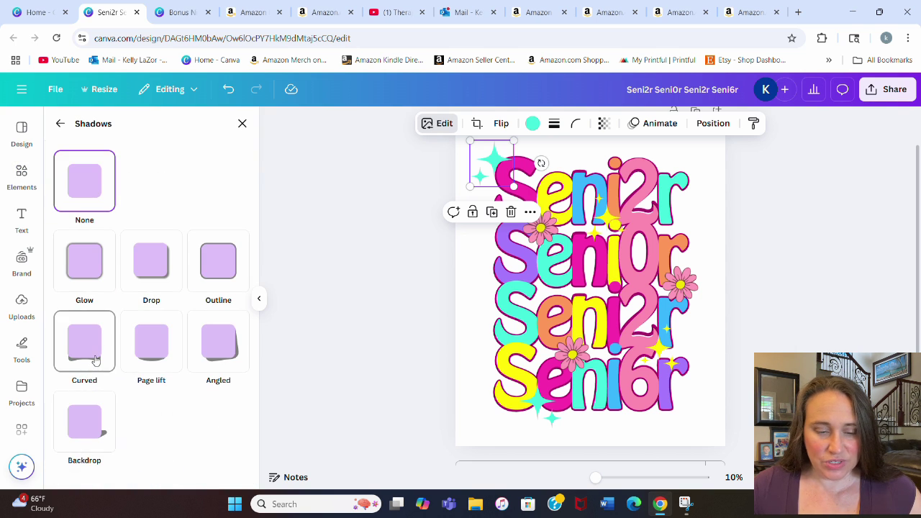
{"action": "left_click", "coordinate": [220, 279]}
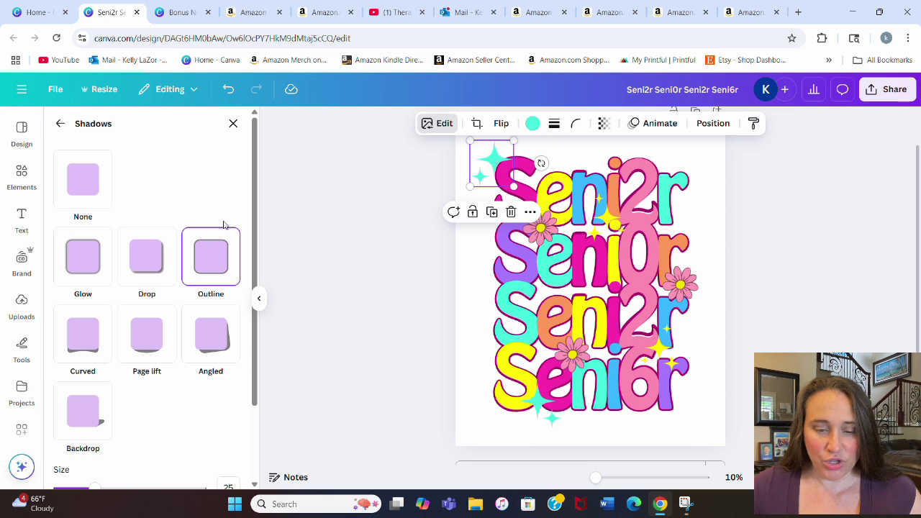
{"action": "scroll", "coordinate": [156, 288], "scroll_direction": "down", "scroll_amount": 2}
{"action": "left_click", "coordinate": [230, 423]}
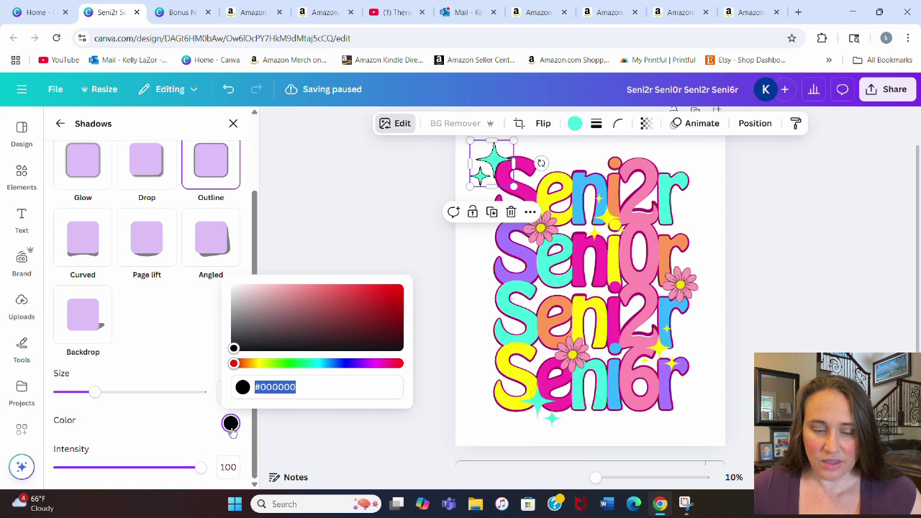
{"action": "key", "text": "ctrl+v"}
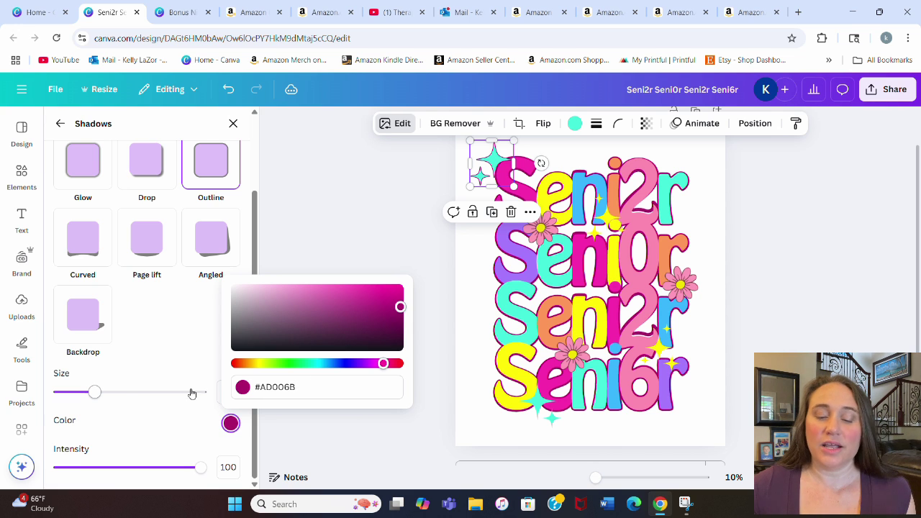
{"action": "left_click_drag", "start_coordinate": [99, 398], "coordinate": [130, 398]}
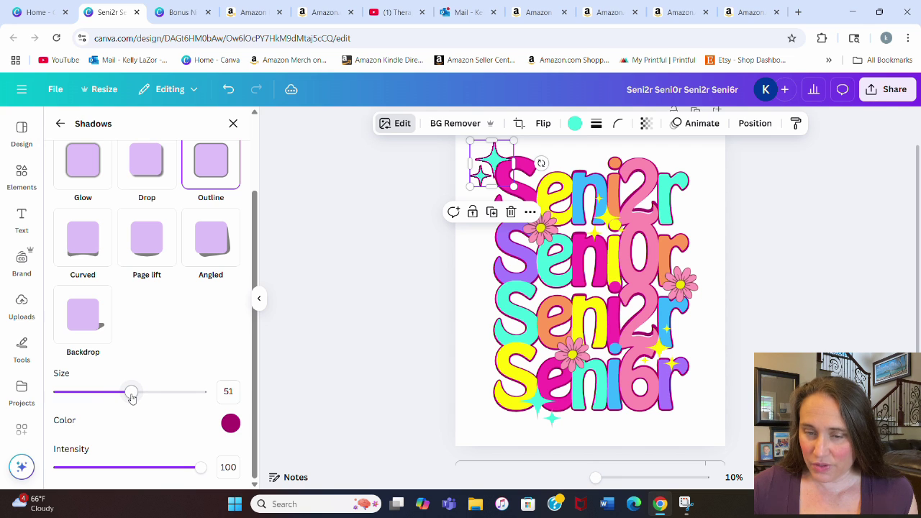
Step: Give the turquoise sparkle below the fourth line's S an Outline shadow in #AD006B with size 40
{"action": "left_click", "coordinate": [558, 408]}
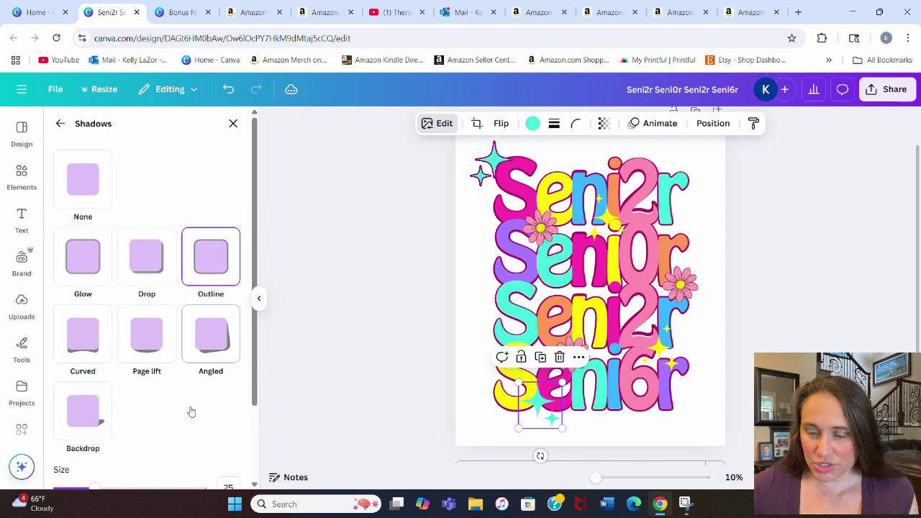
{"action": "scroll", "coordinate": [194, 432], "scroll_direction": "down", "scroll_amount": 3}
{"action": "left_click", "coordinate": [236, 423]}
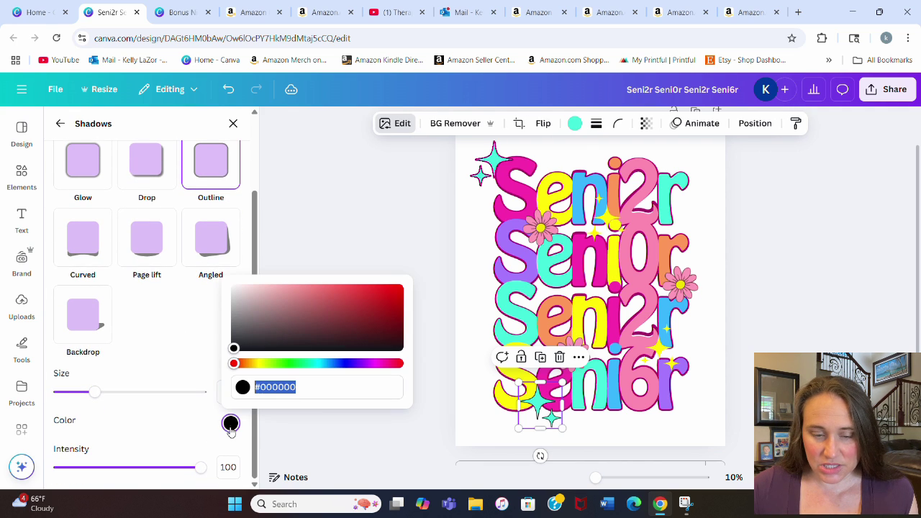
{"action": "type", "text": "#AD006B"}
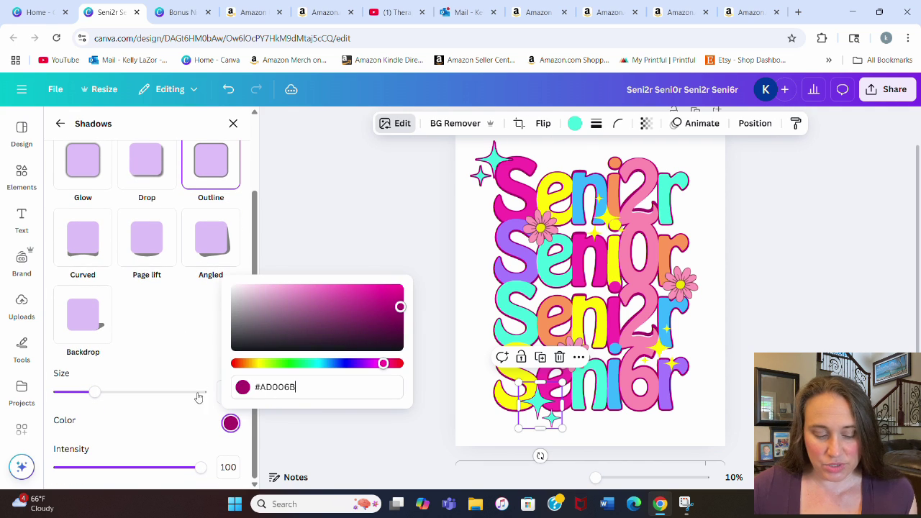
{"action": "left_click", "coordinate": [176, 374]}
{"action": "left_click_drag", "start_coordinate": [95, 390], "coordinate": [117, 390]}
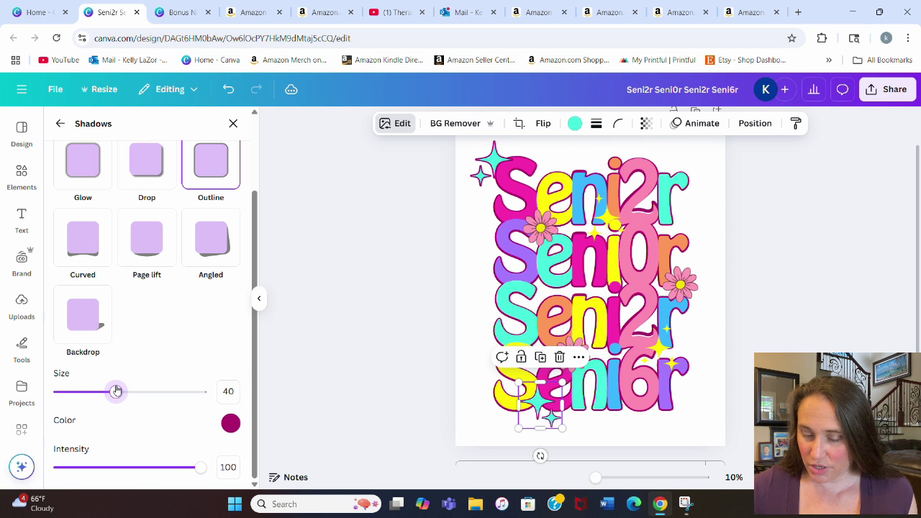
Step: Add the same dark magenta Outline shadow to both yellow four-star sparkles
{"action": "left_click", "coordinate": [665, 367]}
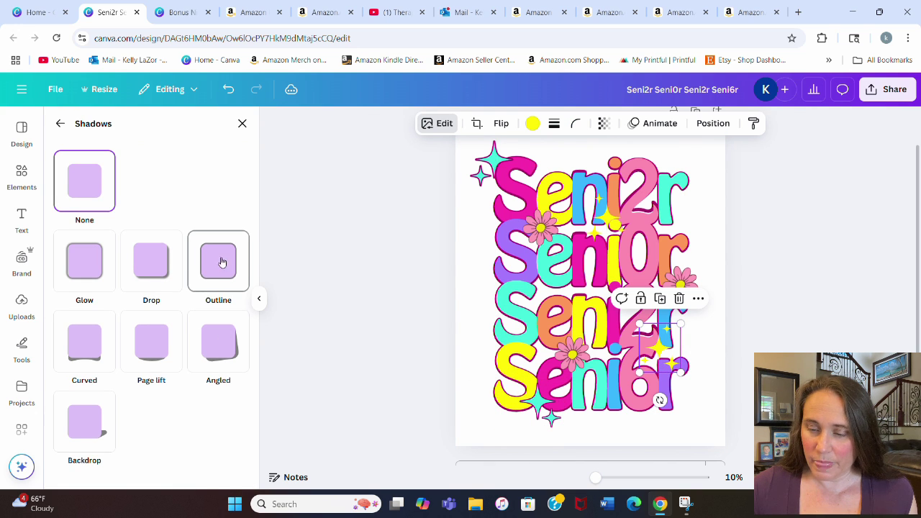
{"action": "left_click", "coordinate": [596, 209]}
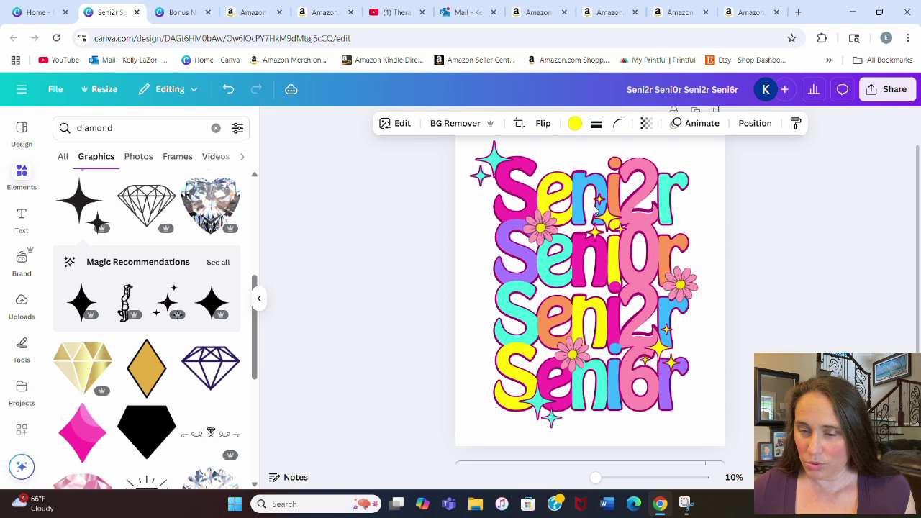
{"action": "left_click", "coordinate": [596, 209]}
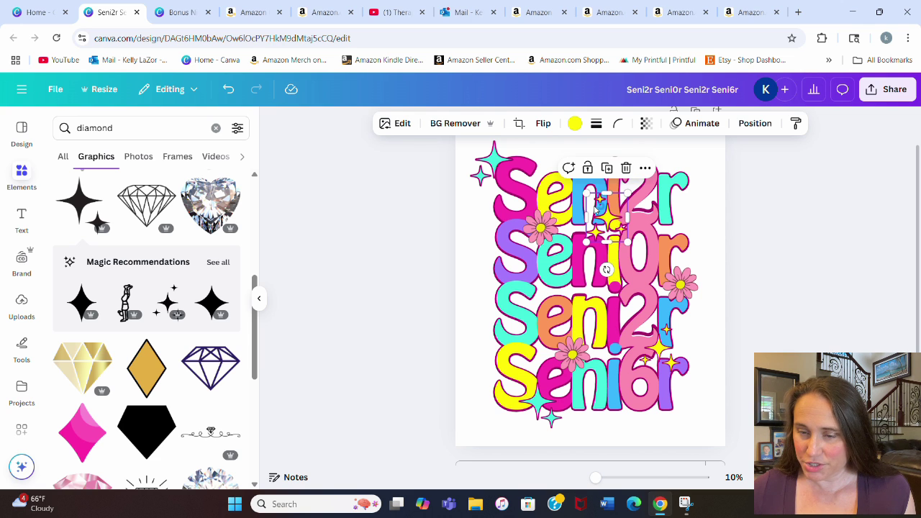
{"action": "key", "text": "shift"}
{"action": "key", "text": "shift"}
{"action": "key", "text": "shift"}
{"action": "key", "text": "shift"}
{"action": "key", "text": "shift"}
{"action": "left_click", "coordinate": [872, 206]}
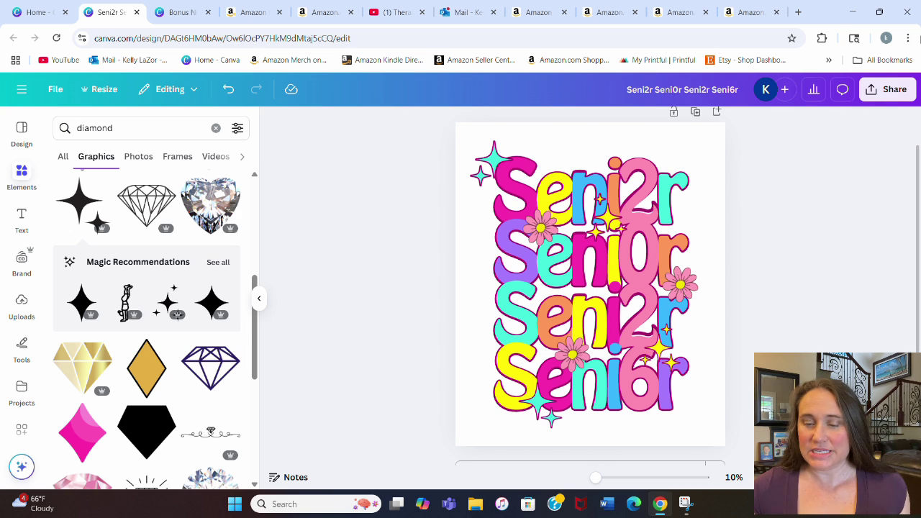
Step: Check the design against a black page background and restore the white background
{"action": "left_click", "coordinate": [720, 137]}
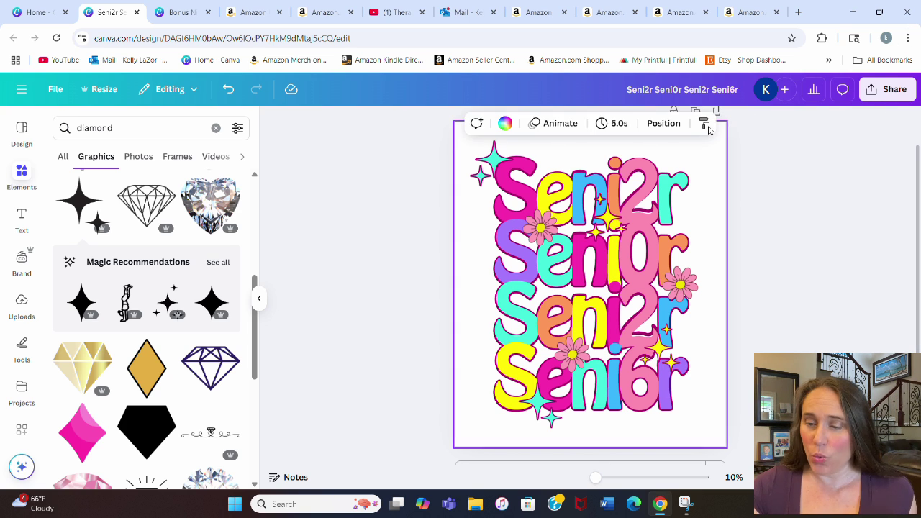
{"action": "left_click", "coordinate": [504, 124]}
{"action": "left_click", "coordinate": [91, 211]}
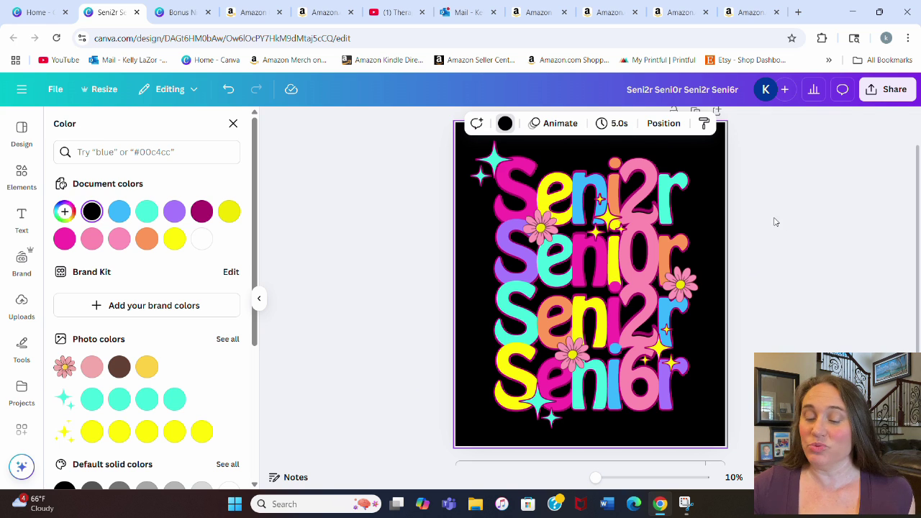
{"action": "left_click", "coordinate": [201, 239]}
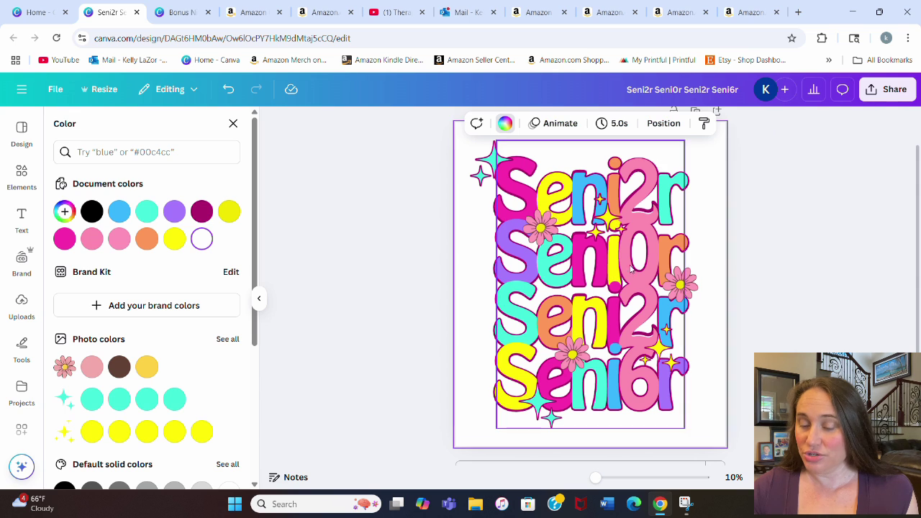
{"action": "left_click", "coordinate": [768, 255]}
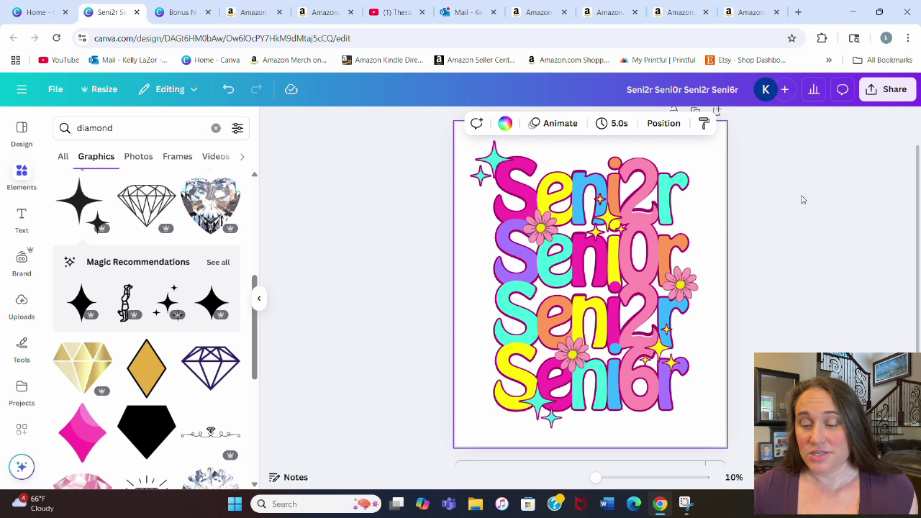
{"action": "left_click", "coordinate": [842, 264]}
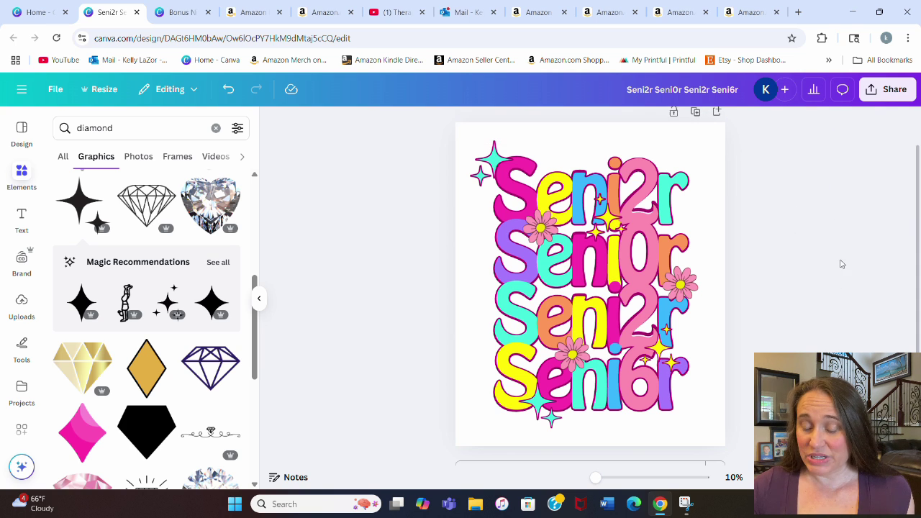
Step: Select all the text, flowers and sparkles on the page and group them
{"action": "scroll", "coordinate": [840, 308], "scroll_direction": "down", "scroll_amount": 2}
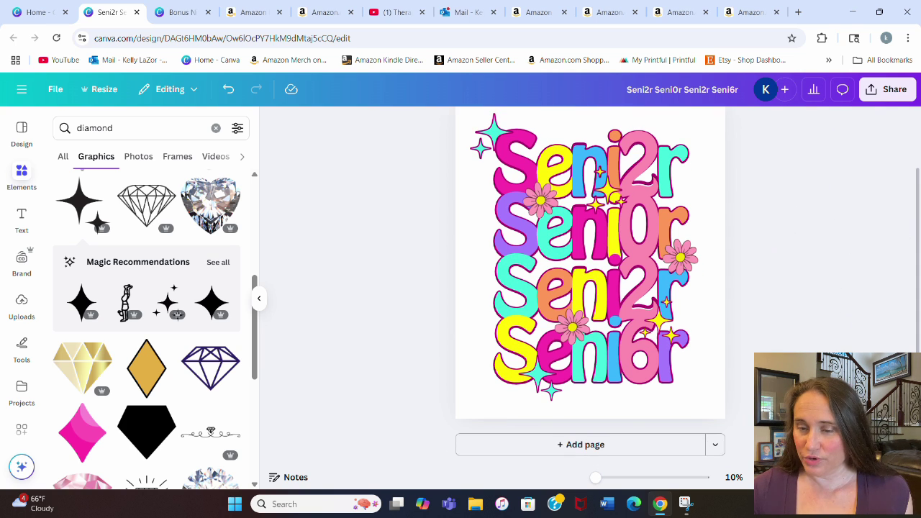
{"action": "scroll", "coordinate": [737, 341], "scroll_direction": "up", "scroll_amount": 2}
{"action": "scroll", "coordinate": [889, 256], "scroll_direction": "down", "scroll_amount": 2}
{"action": "scroll", "coordinate": [849, 189], "scroll_direction": "up", "scroll_amount": 2}
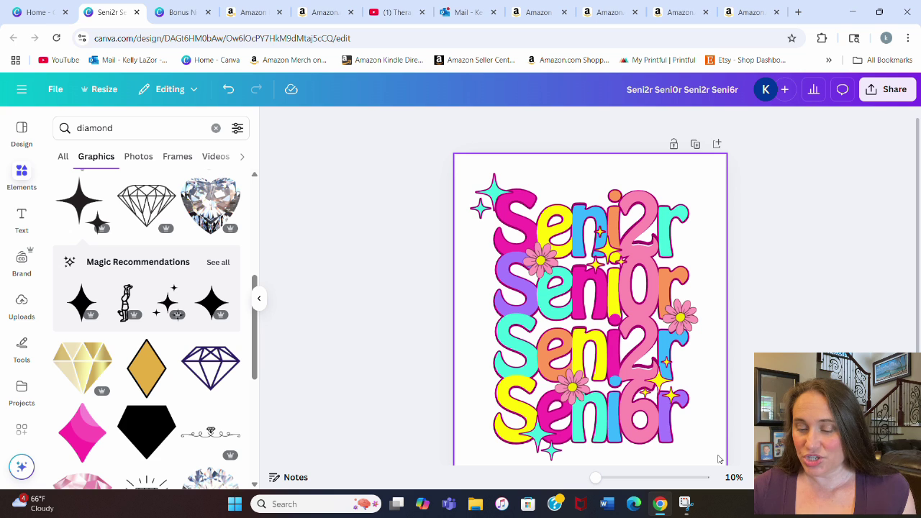
{"action": "left_click_drag", "start_coordinate": [717, 458], "coordinate": [419, 168]}
{"action": "left_click", "coordinate": [565, 205]}
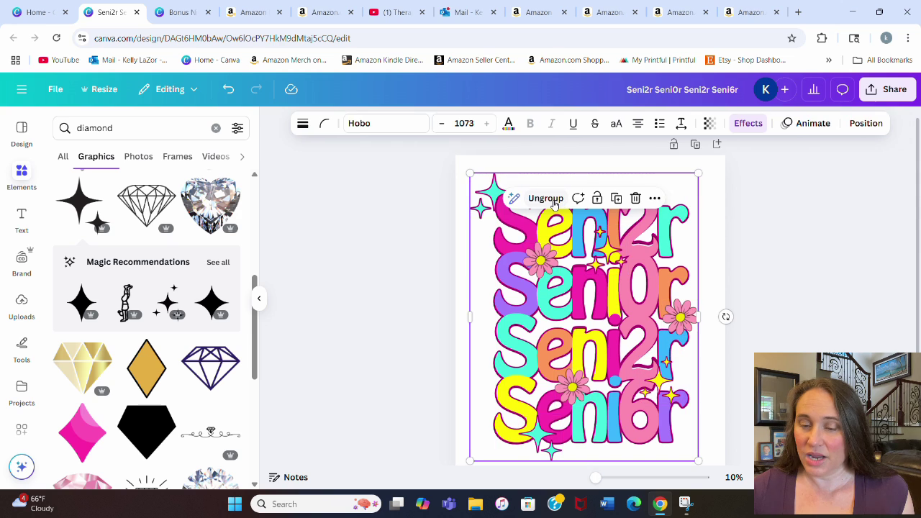
Step: Enlarge the grouped design until its text size is about 1157 and centre it on the page
{"action": "mouse_move", "coordinate": [594, 333]}
{"action": "left_mouse_down"}
{"action": "mouse_move", "coordinate": [562, 328]}
{"action": "mouse_move", "coordinate": [744, 419]}
{"action": "mouse_move", "coordinate": [650, 374]}
{"action": "mouse_move", "coordinate": [591, 368]}
{"action": "mouse_move", "coordinate": [605, 352]}
{"action": "mouse_move", "coordinate": [594, 320]}
{"action": "left_mouse_up"}
{"action": "scroll", "coordinate": [685, 453], "scroll_direction": "down", "scroll_amount": 1}
{"action": "left_click_drag", "start_coordinate": [691, 392], "coordinate": [706, 417]}
{"action": "scroll", "coordinate": [648, 345], "scroll_direction": "up", "scroll_amount": 2}
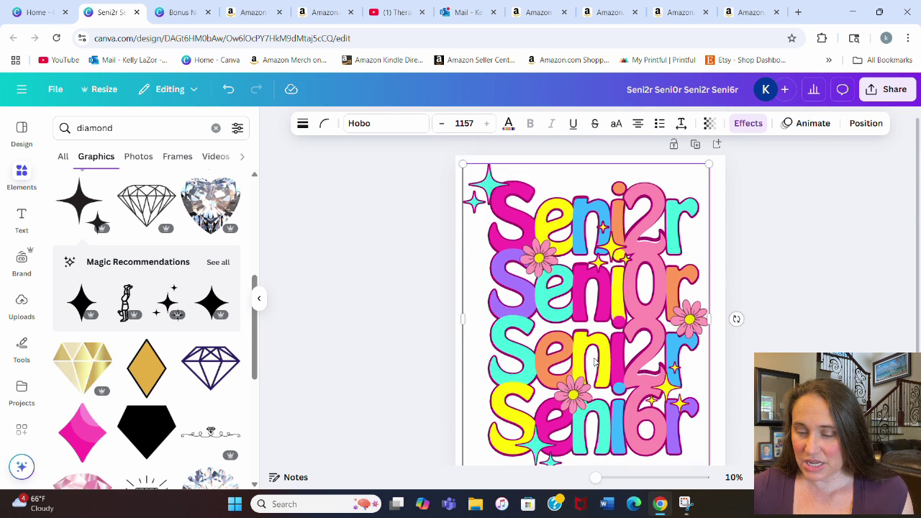
{"action": "left_click_drag", "start_coordinate": [596, 347], "coordinate": [601, 354]}
{"action": "left_click", "coordinate": [792, 236]}
{"action": "scroll", "coordinate": [787, 273], "scroll_direction": "up", "scroll_amount": 2}
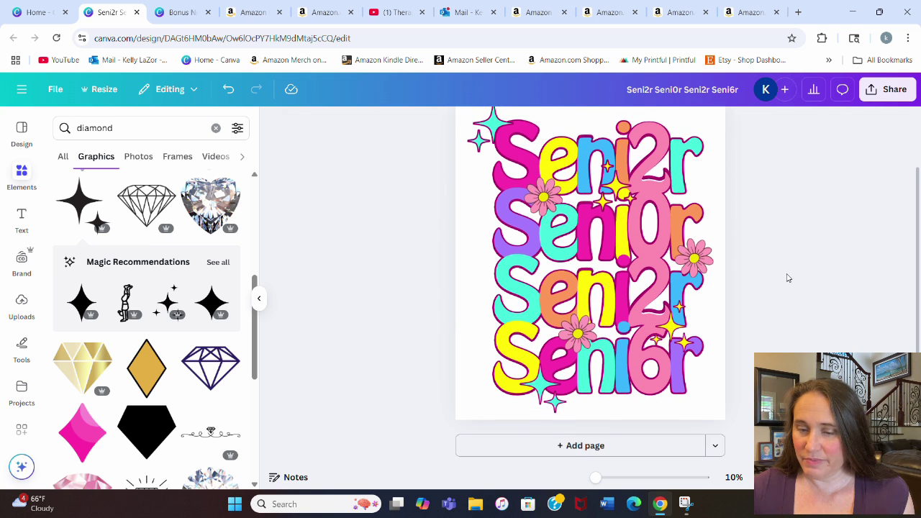
{"action": "scroll", "coordinate": [765, 281], "scroll_direction": "down", "scroll_amount": 2}
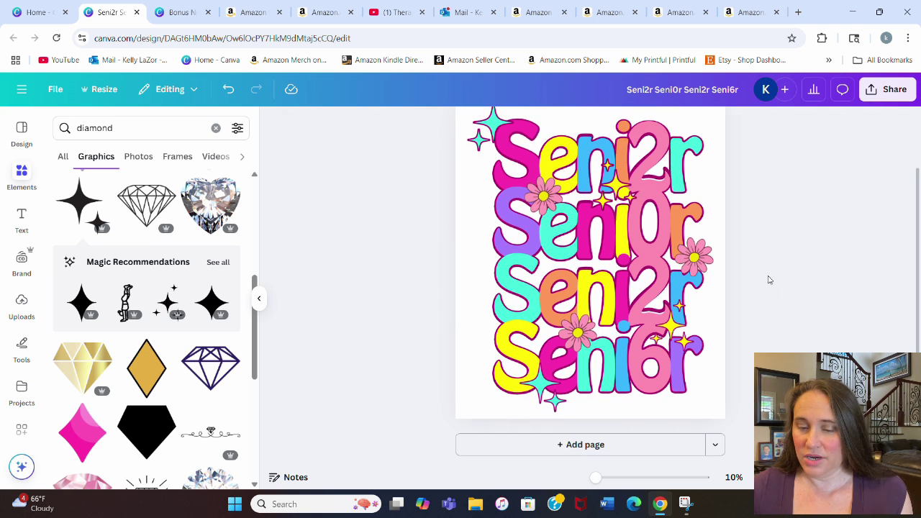
{"action": "scroll", "coordinate": [777, 287], "scroll_direction": "up", "scroll_amount": 2}
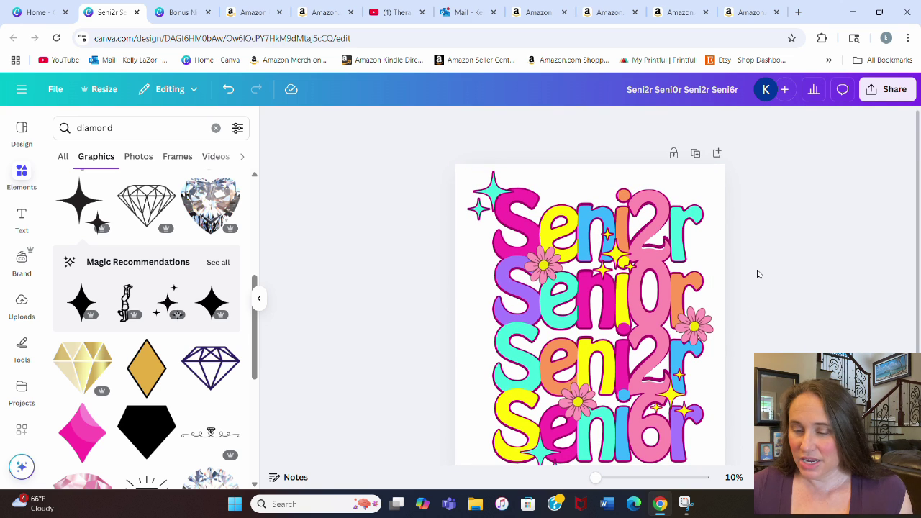
Step: Nudge the grouped design slightly to the left so it sits centred on the page
{"action": "left_click", "coordinate": [646, 284]}
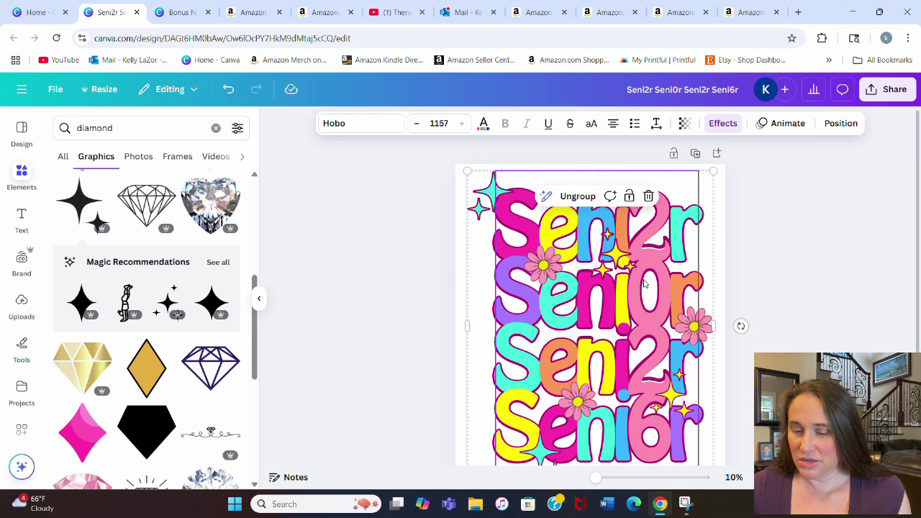
{"action": "left_click", "coordinate": [646, 284]}
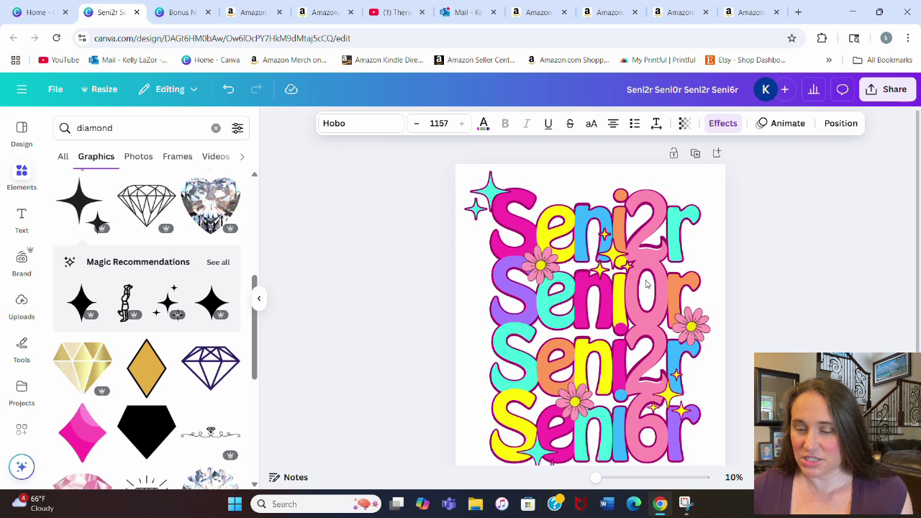
{"action": "left_click", "coordinate": [653, 258]}
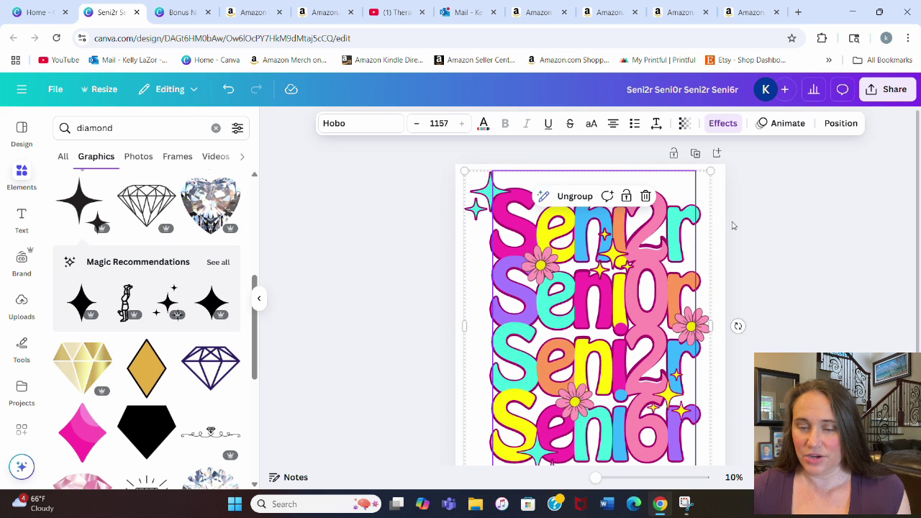
{"action": "left_click", "coordinate": [781, 230]}
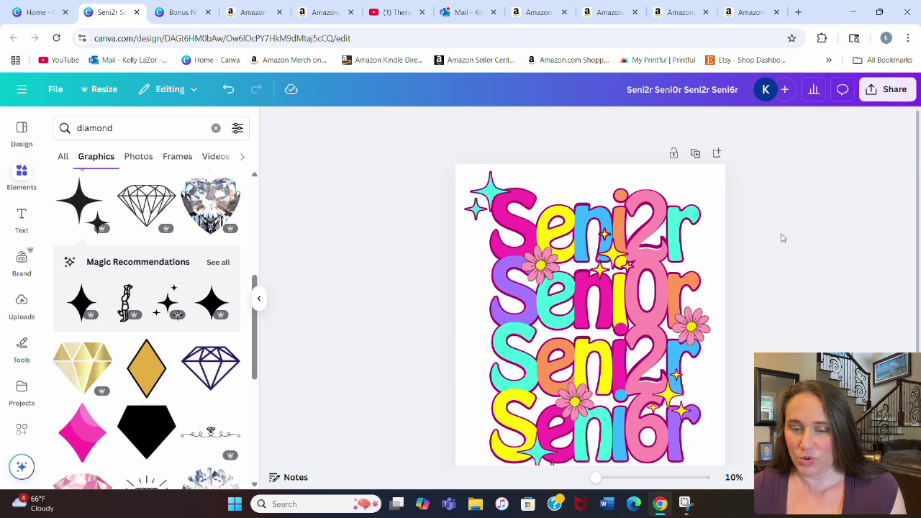
{"action": "scroll", "coordinate": [783, 236], "scroll_direction": "down", "scroll_amount": 2}
{"action": "scroll", "coordinate": [761, 247], "scroll_direction": "up", "scroll_amount": 1}
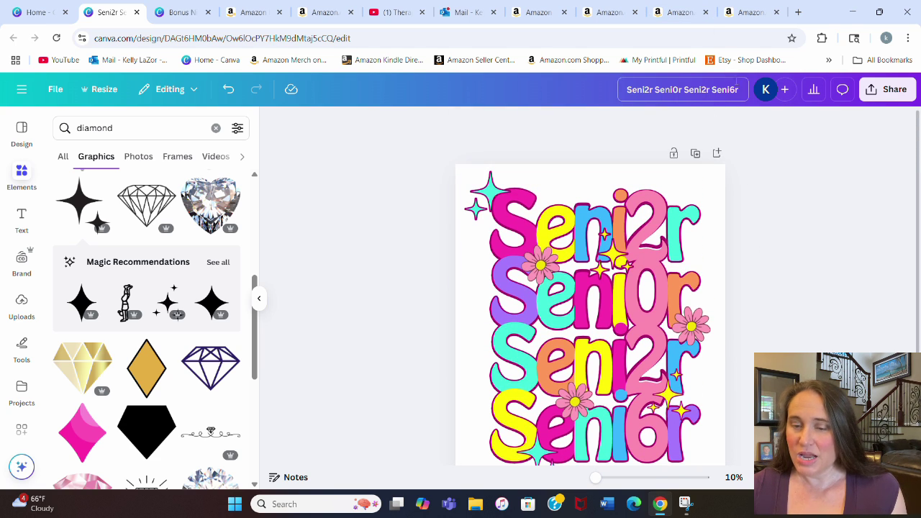
Step: Rename the design as senior 2026
{"action": "left_click_drag", "start_coordinate": [741, 89], "coordinate": [621, 74]}
{"action": "type", "text": "s"}
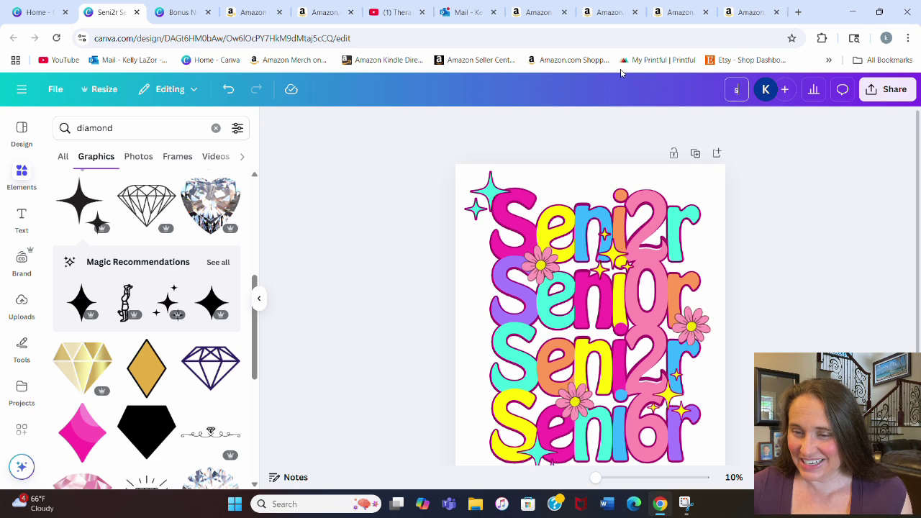
{"action": "type", "text": "enior 20"}
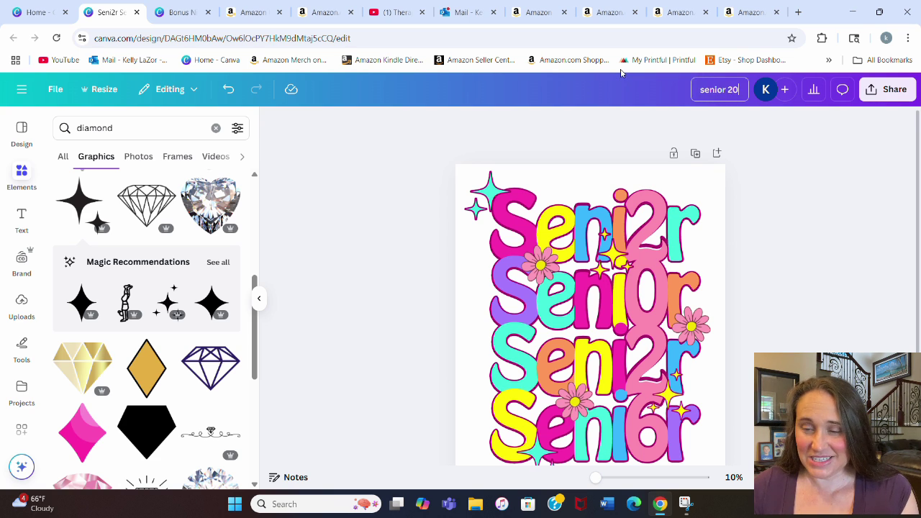
{"action": "type", "text": "26"}
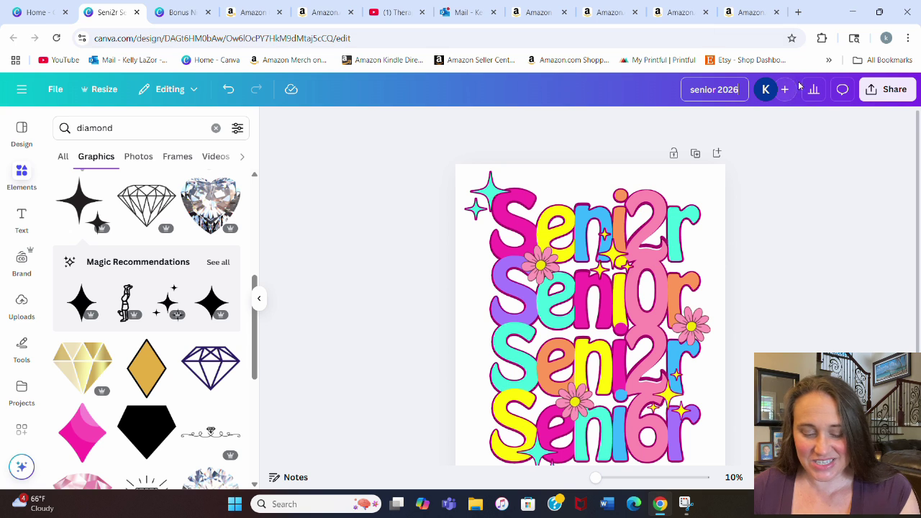
{"action": "key", "text": "Return"}
Step: Download the design as a 4,500 × 5,400 px PNG with a transparent background
{"action": "left_click", "coordinate": [883, 90]}
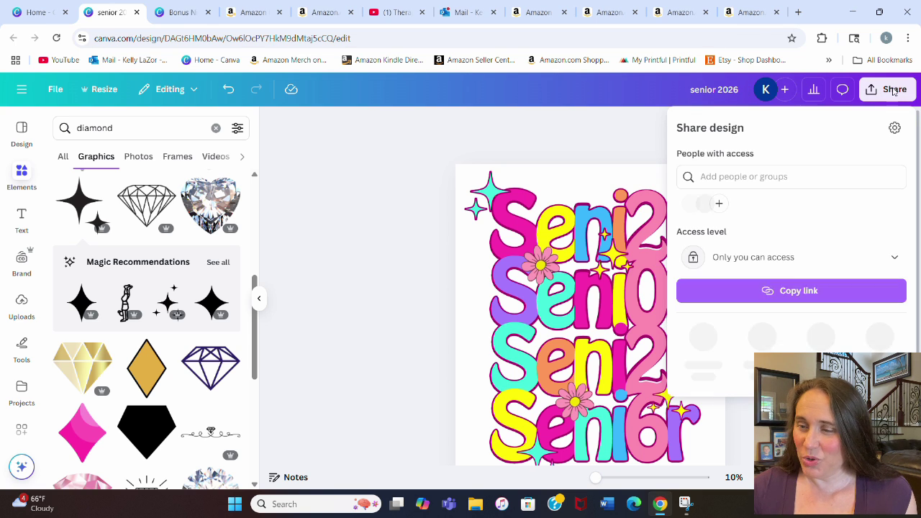
{"action": "left_click", "coordinate": [705, 337]}
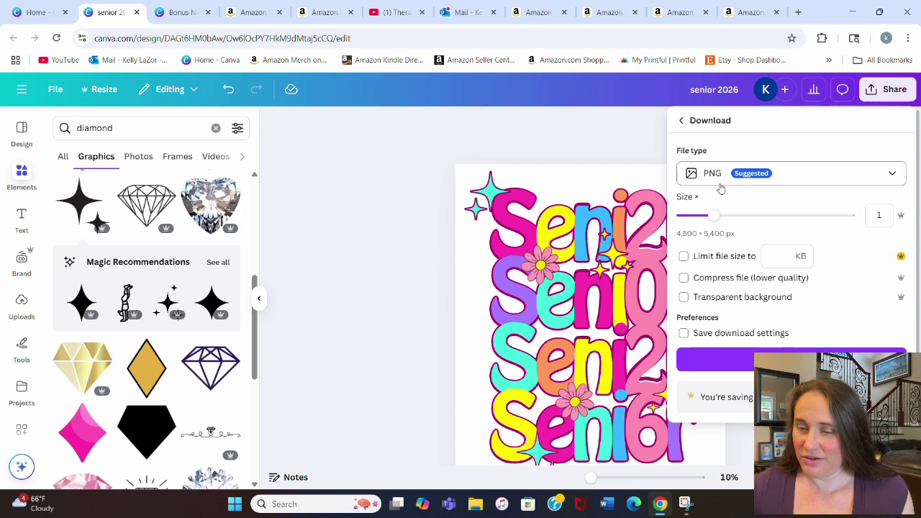
{"action": "left_click", "coordinate": [683, 297]}
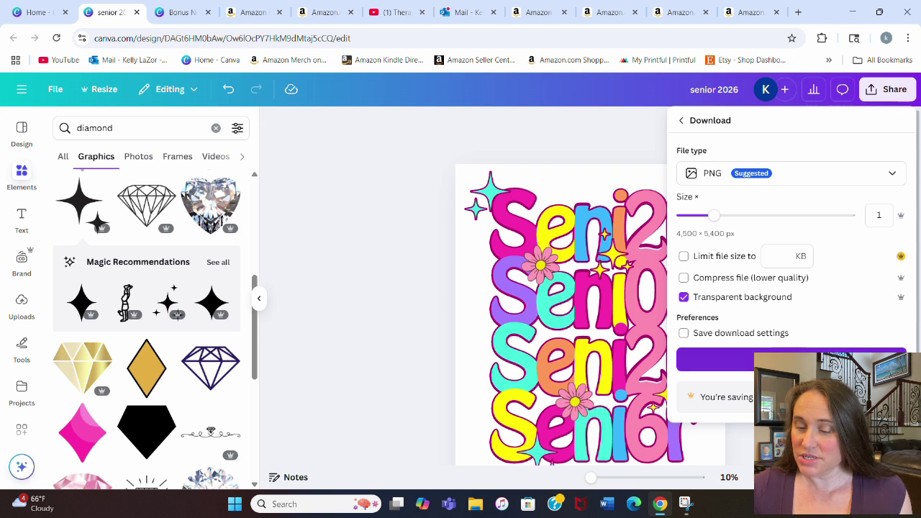
{"action": "left_click", "coordinate": [791, 360]}
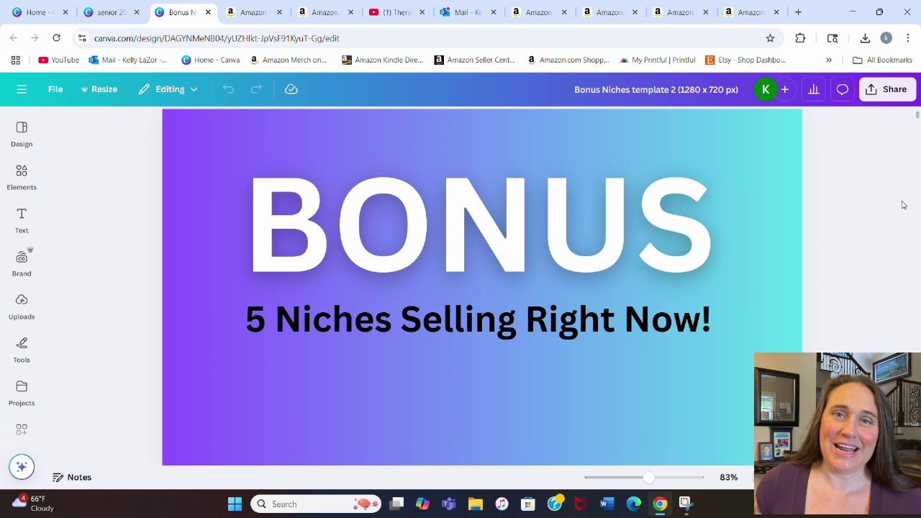
Step: Examine the list of five bonus niches below the title page of the Bonus Niches design
{"action": "scroll", "coordinate": [868, 205], "scroll_direction": "down", "scroll_amount": 5}
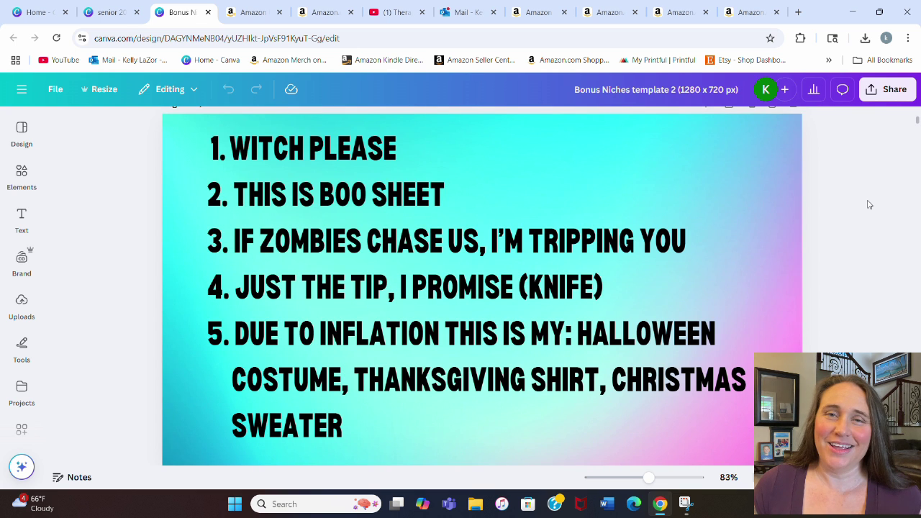